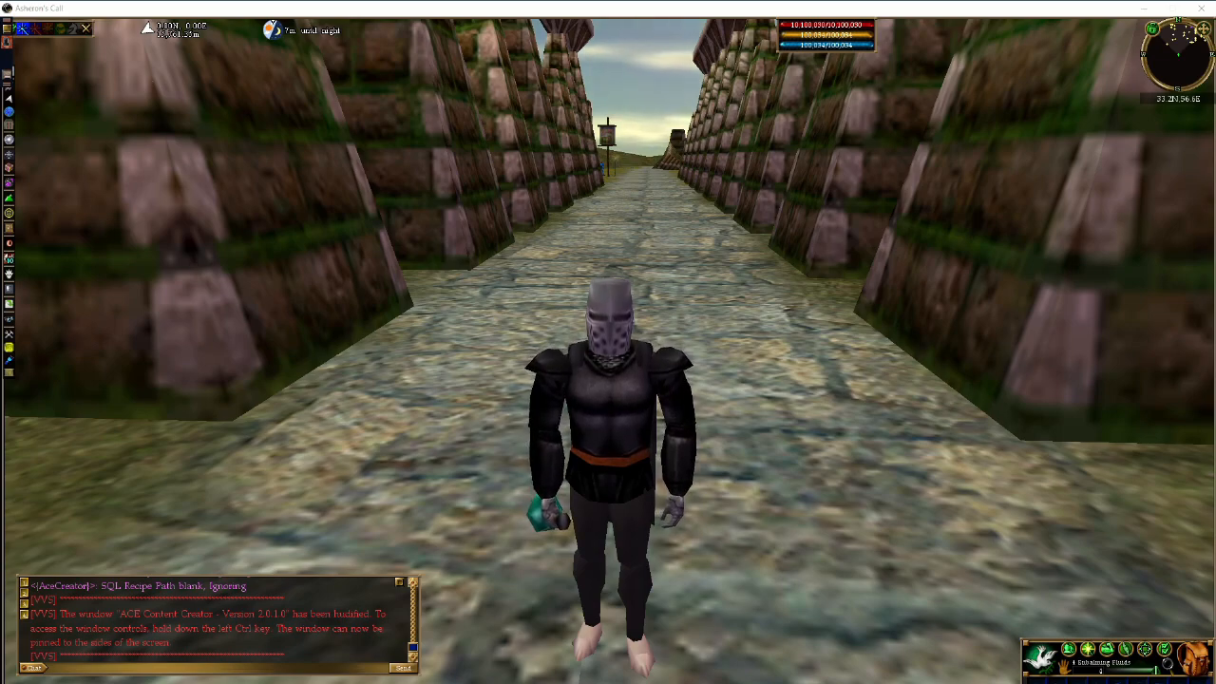
- Leave the game and open 00007 Drudge Skulker.sql from the weenies folder in Notepad++
key("alt+Tab")
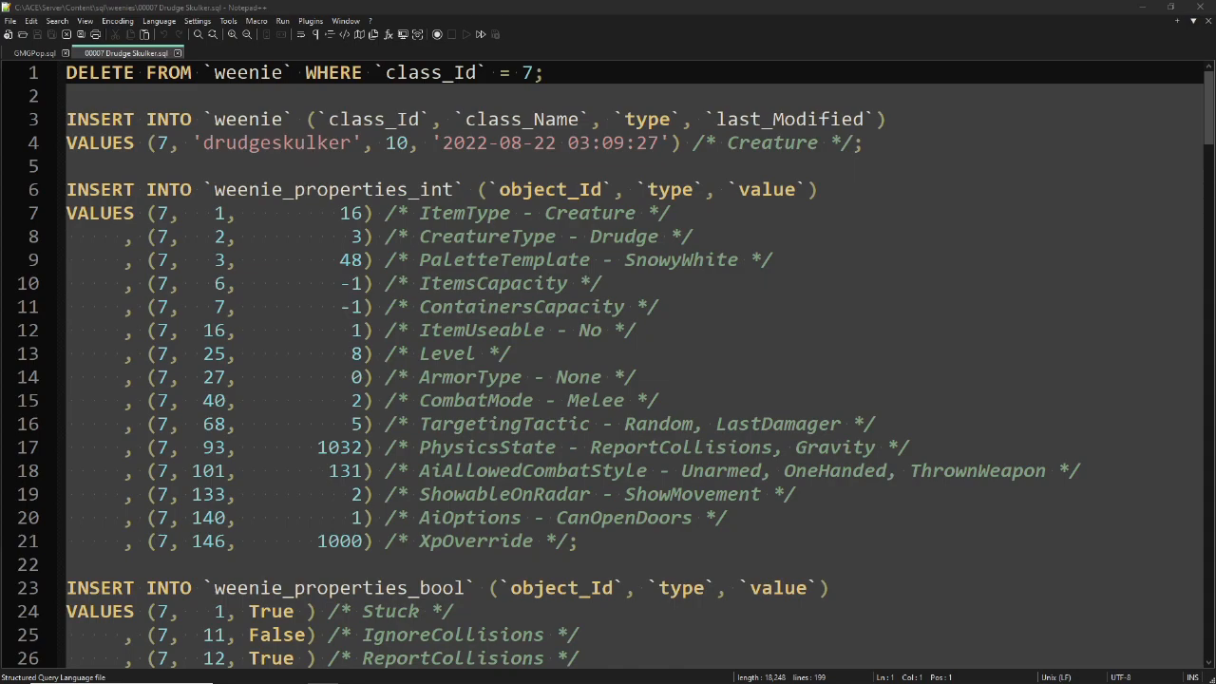
- Scroll through the Drudge Skulker SQL and highlight every occurrence of class id 7
scroll(311, 205, "down", 1)
scroll(310, 213, "down", 4)
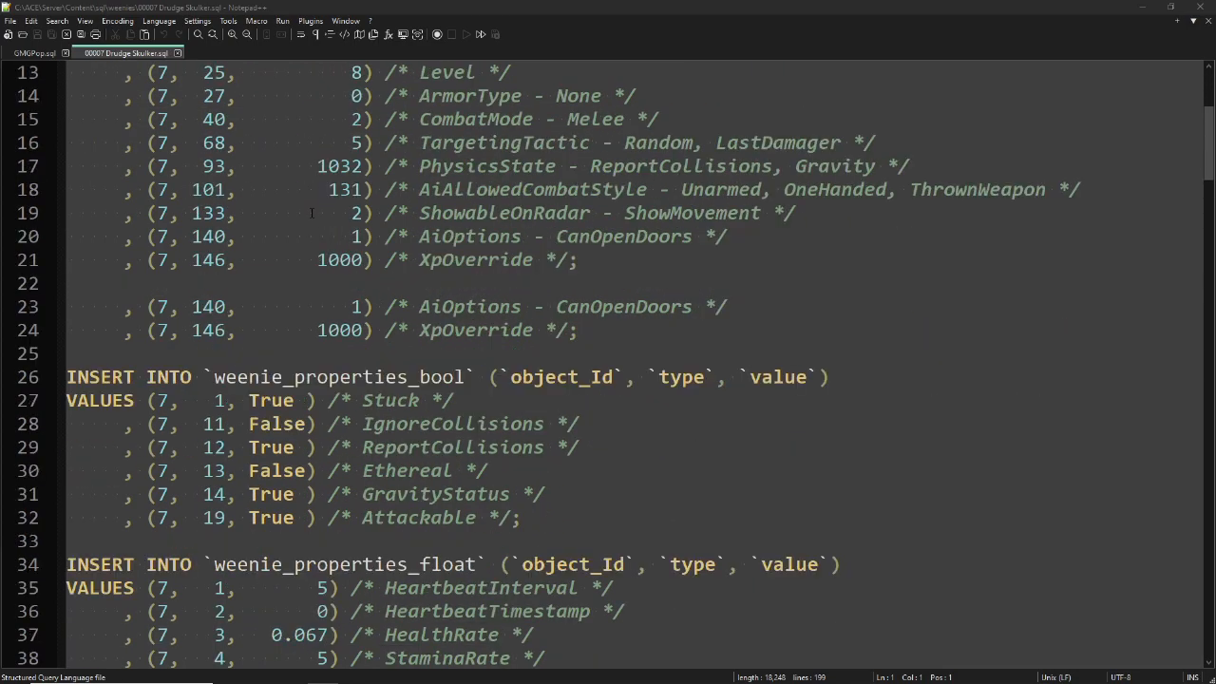
scroll(310, 212, "down", 2)
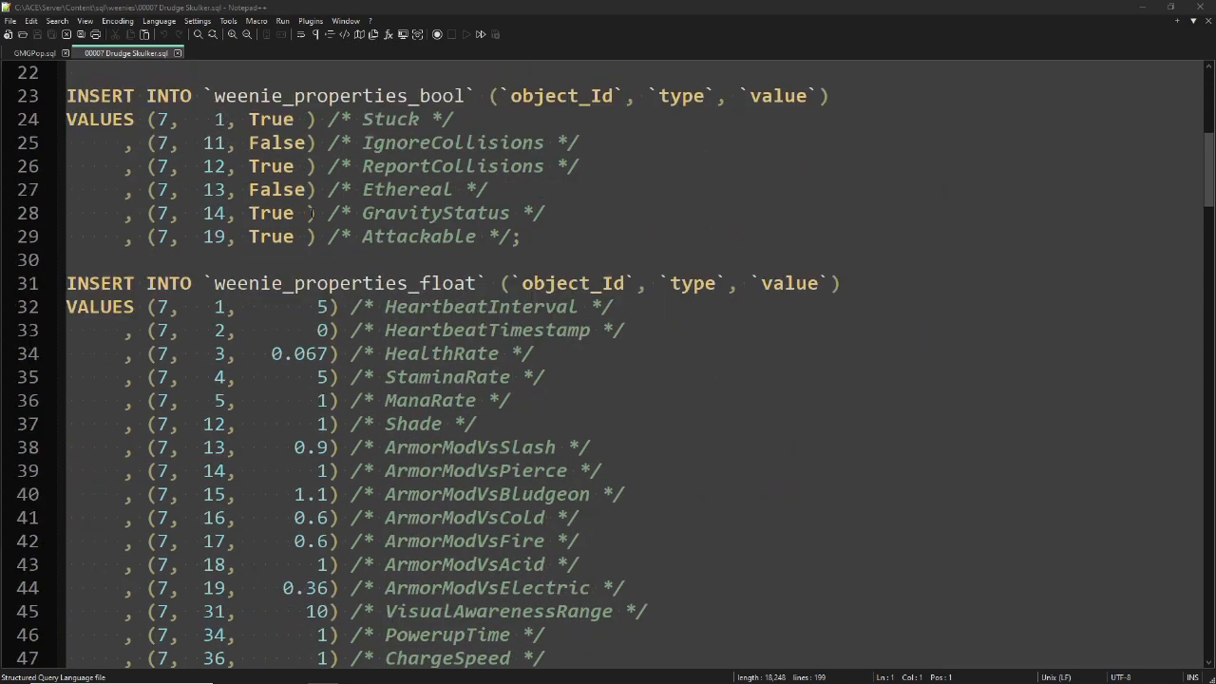
scroll(310, 212, "down", 3)
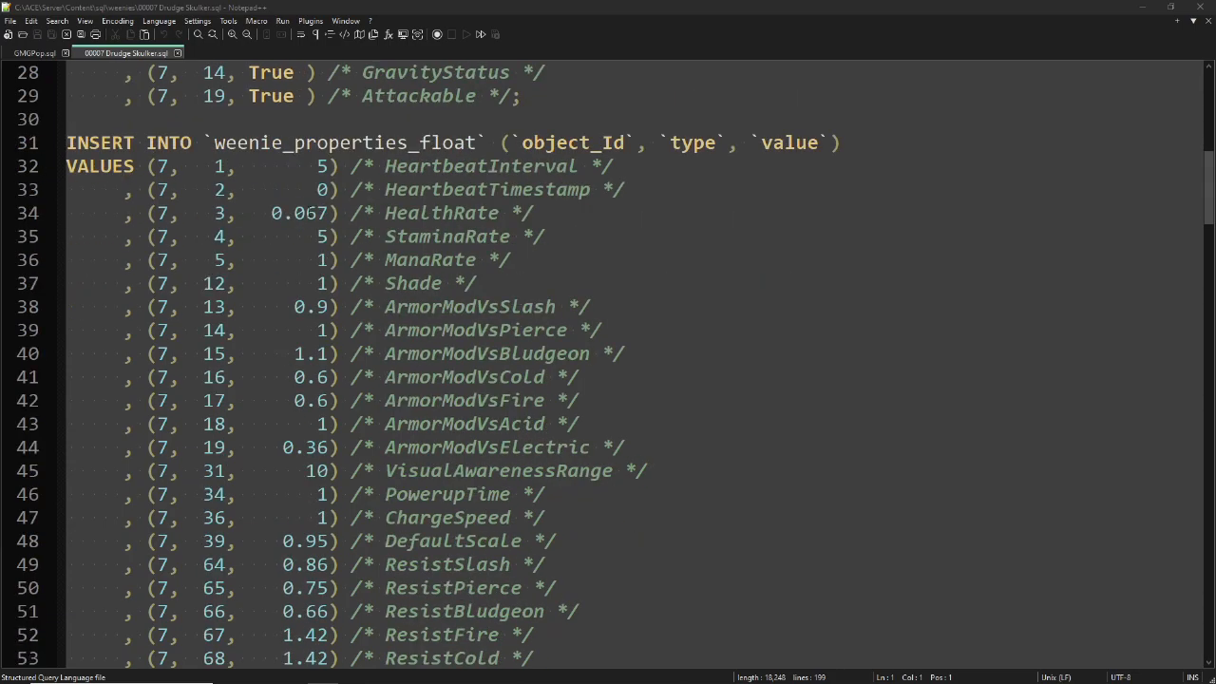
scroll(311, 213, "down", 1)
scroll(310, 212, "down", 1)
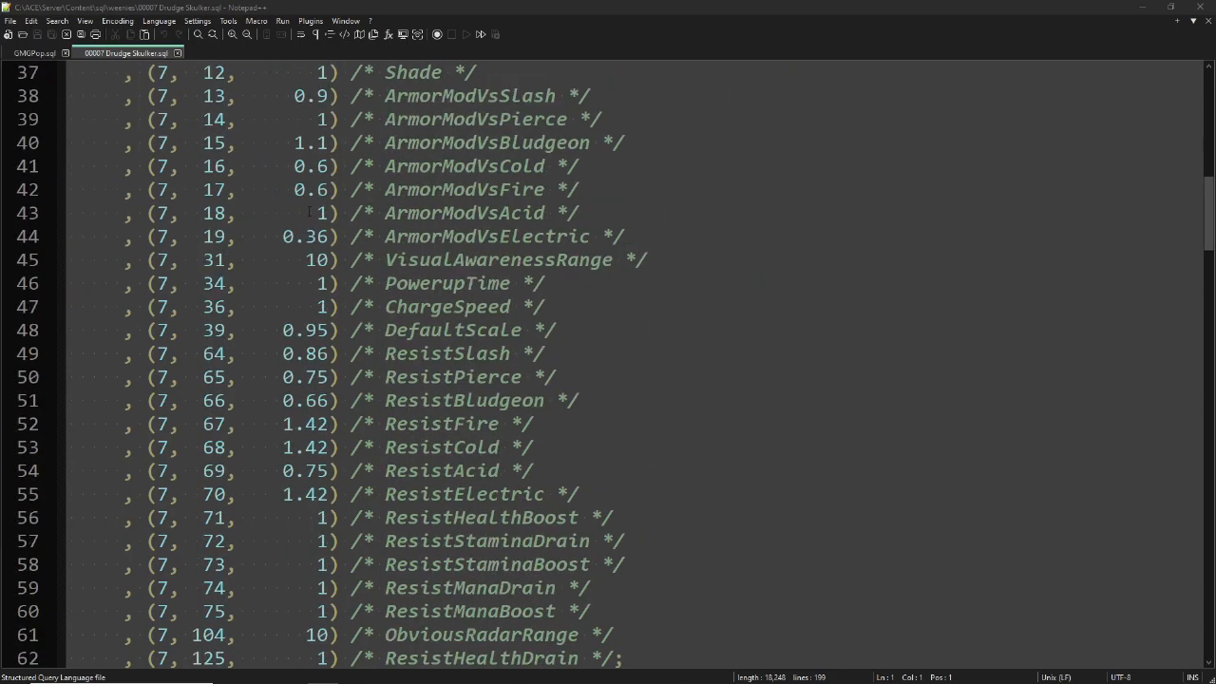
scroll(311, 213, "down", 1)
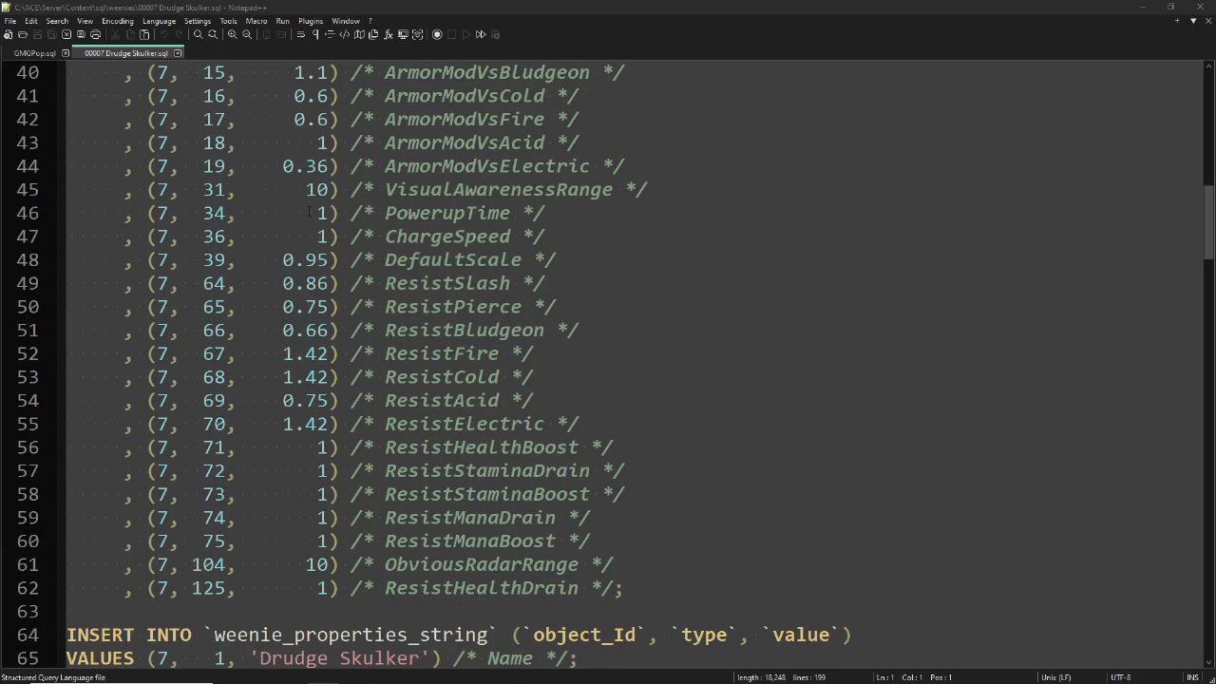
scroll(311, 213, "down", 2)
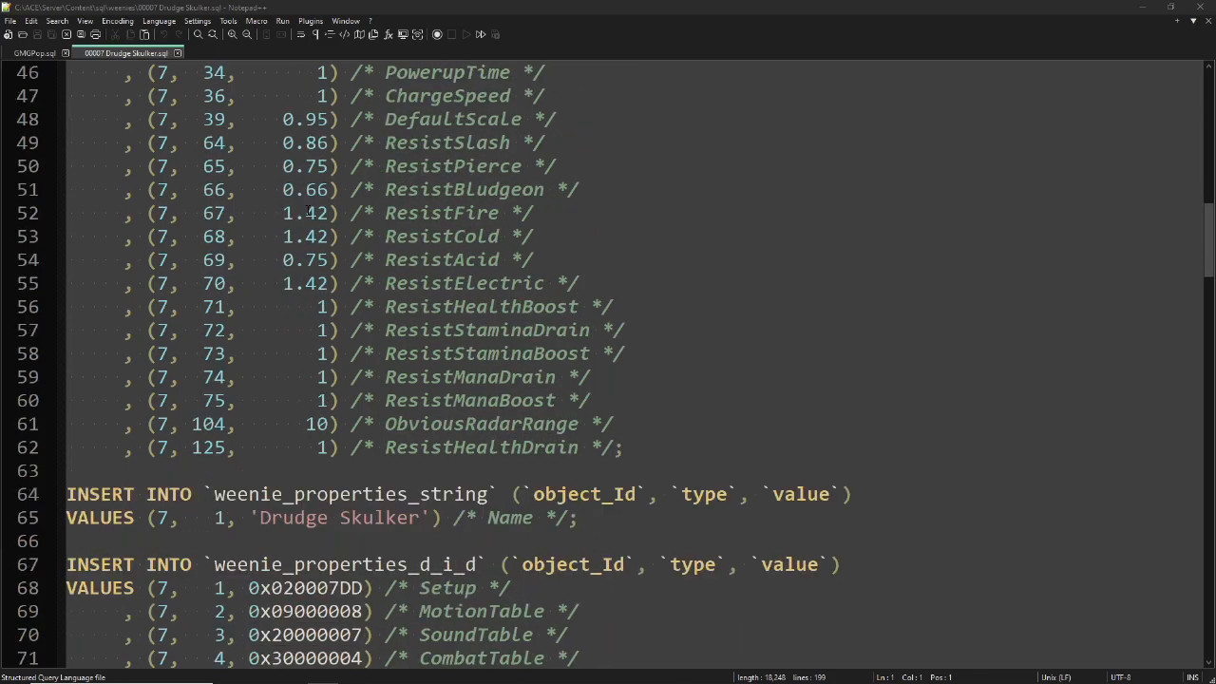
scroll(306, 213, "up", 11)
scroll(306, 214, "up", 4)
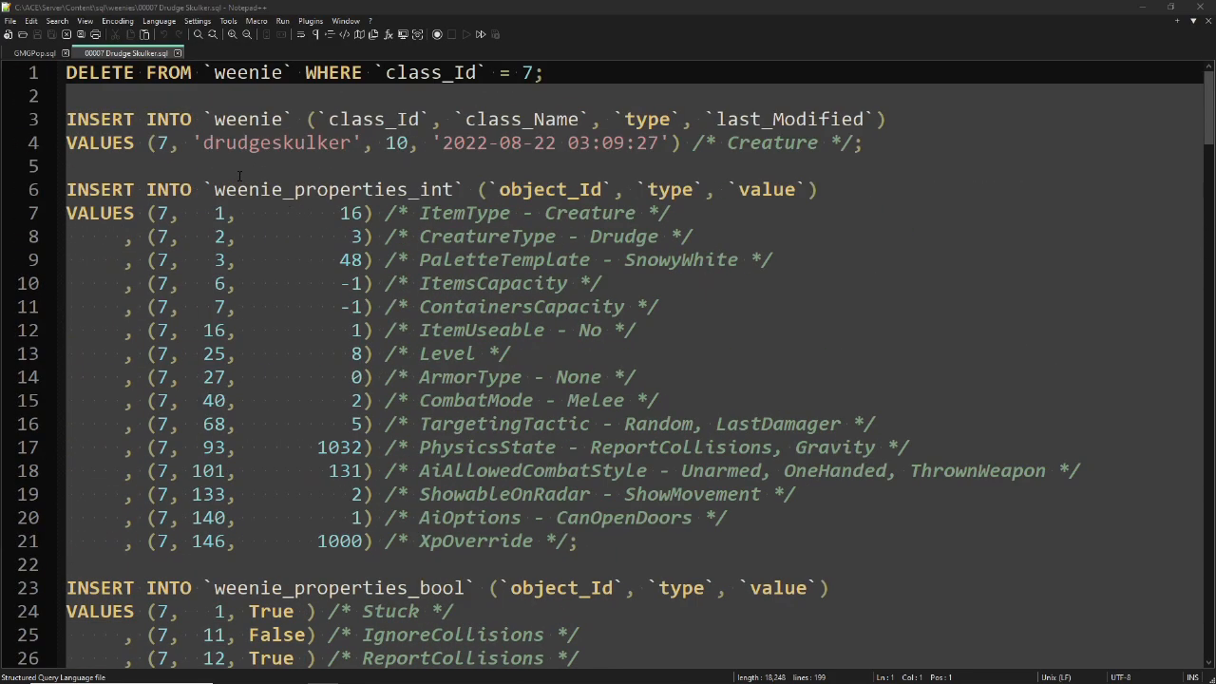
double_click(161, 142)
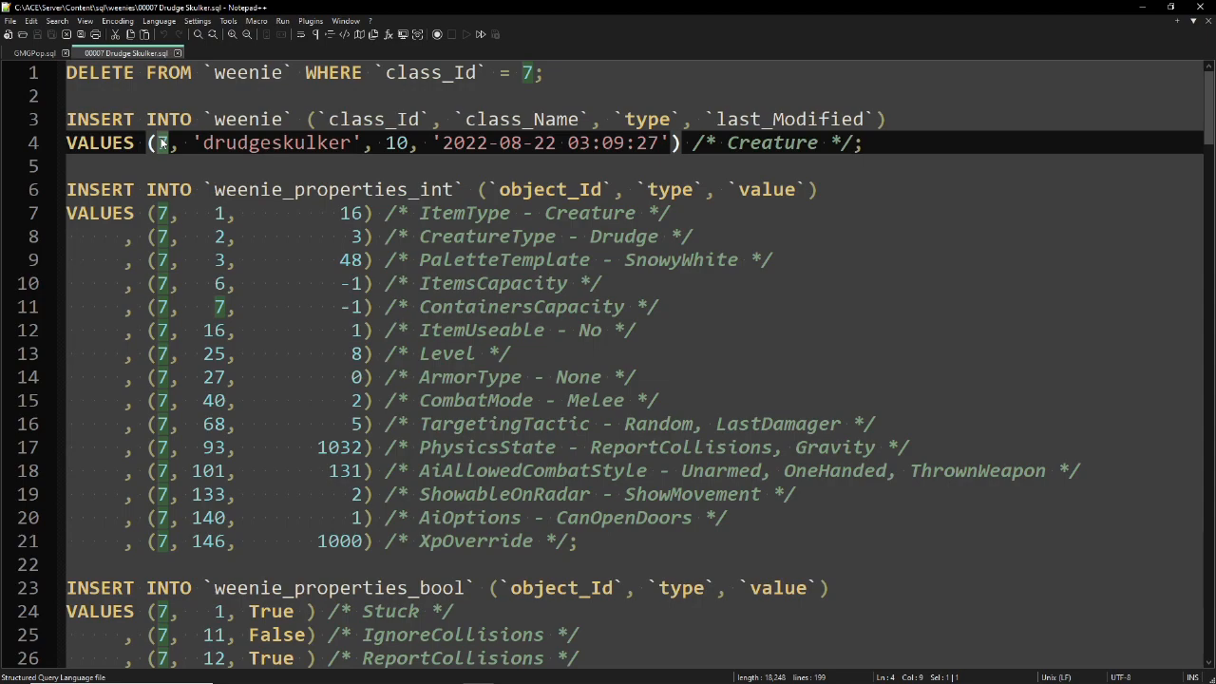
- Browse the same weenie in WeenieFab, reviewing integer properties like Level 8 and XpOverride 1000
key("alt+Tab")
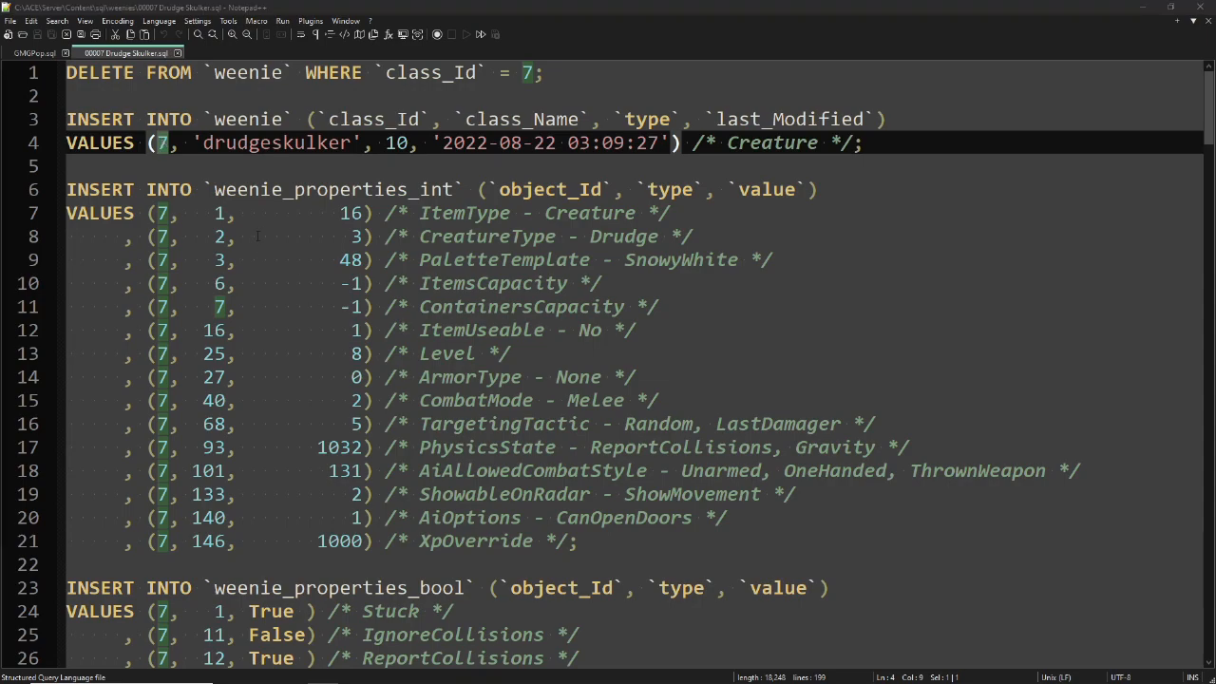
scroll(256, 236, "down", 1)
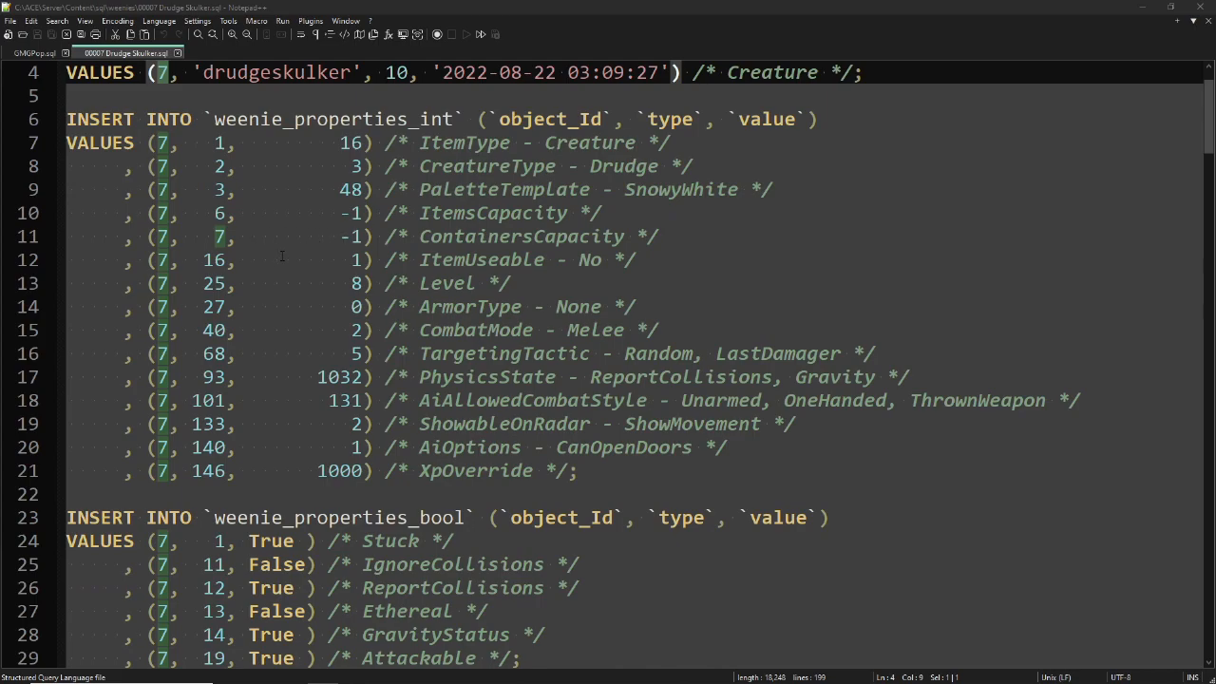
left_click_drag(284, 118, 448, 119)
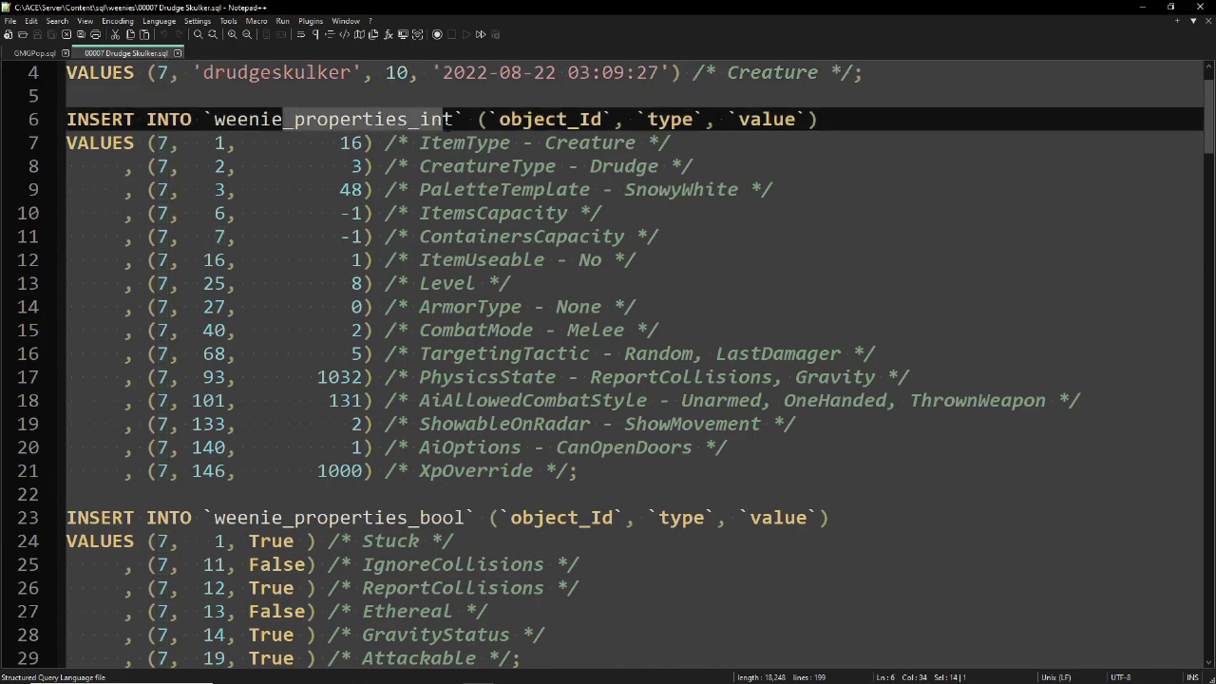
scroll(449, 124, "down", 2)
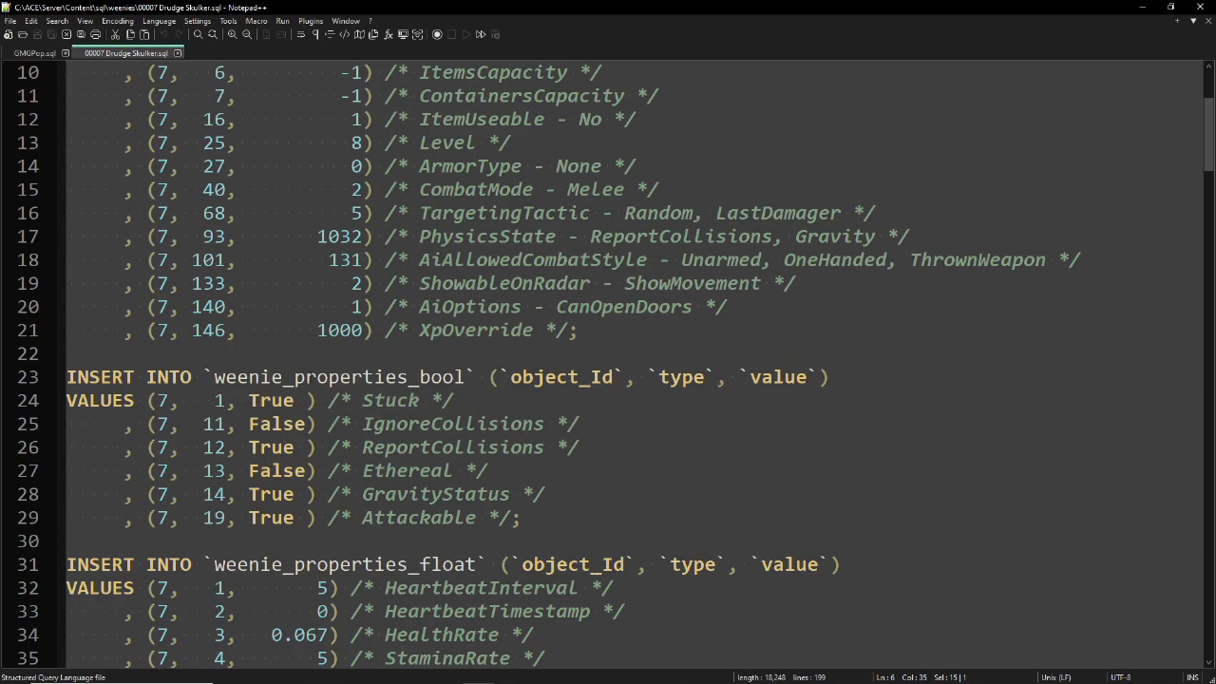
scroll(435, 377, "down", 1)
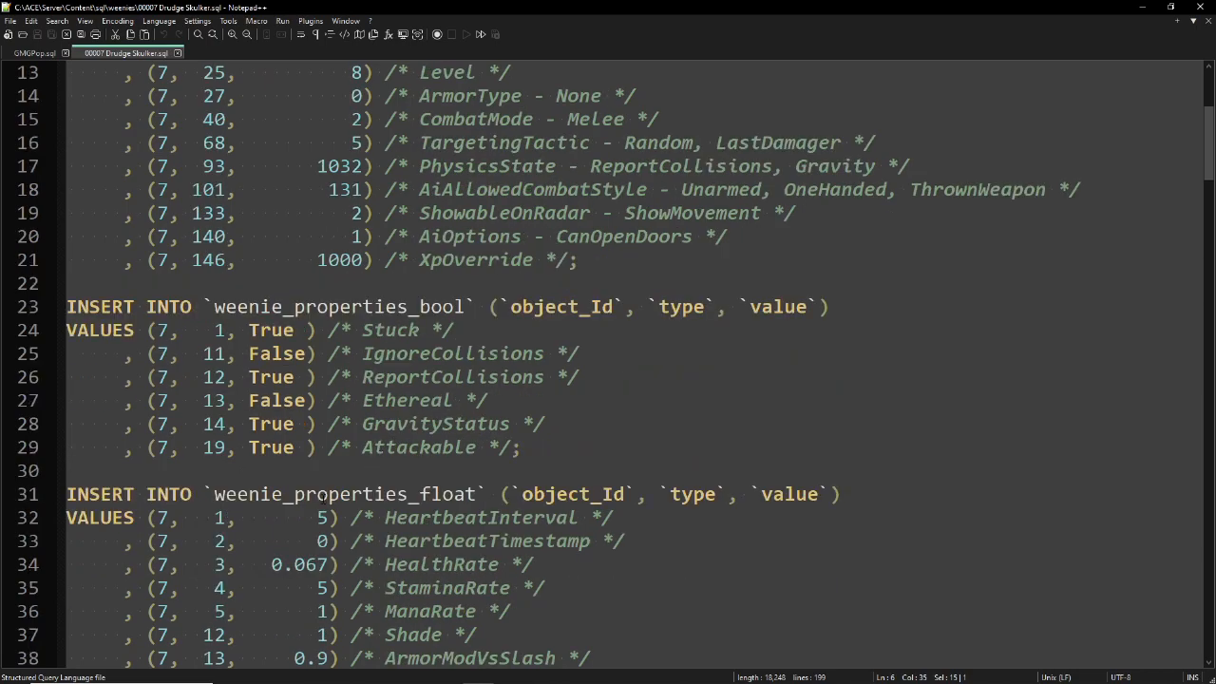
scroll(422, 506, "down", 5)
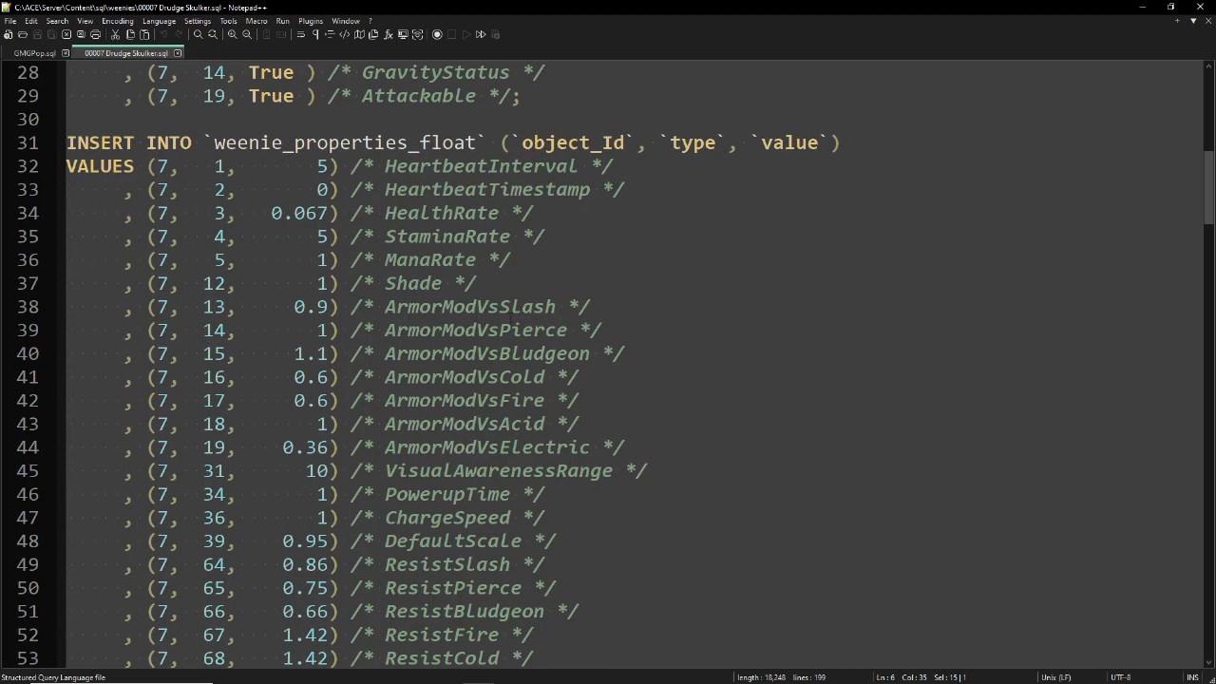
scroll(522, 310, "down", 1)
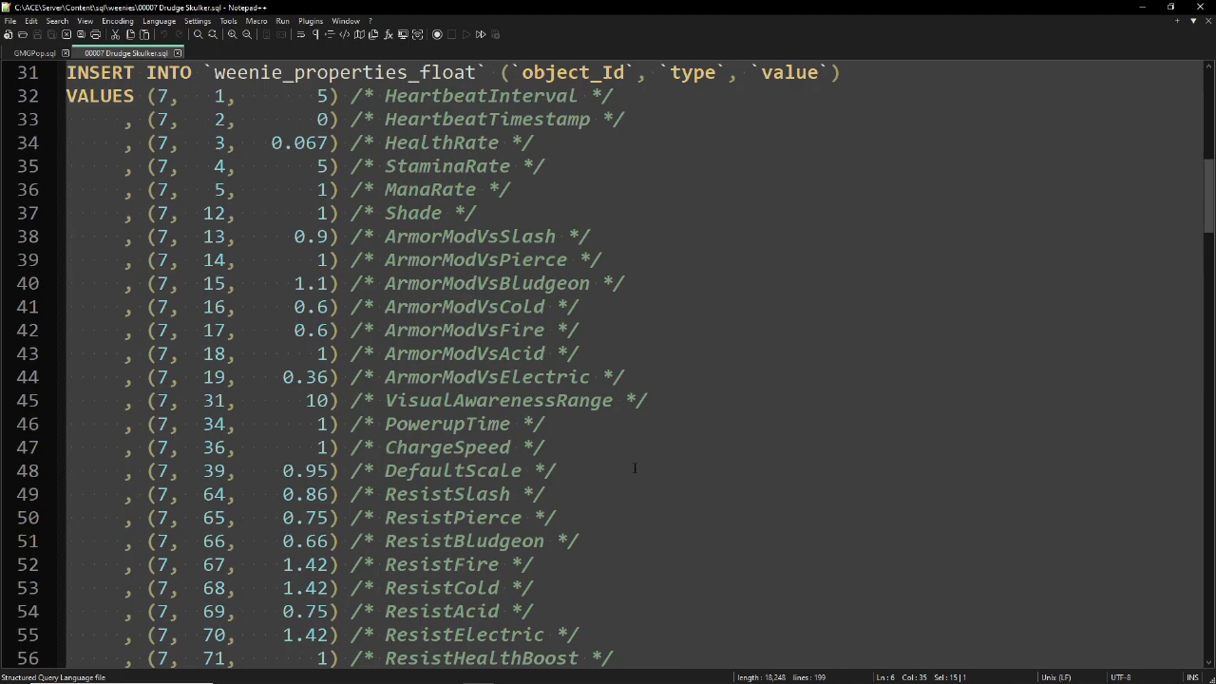
scroll(608, 446, "down", 3)
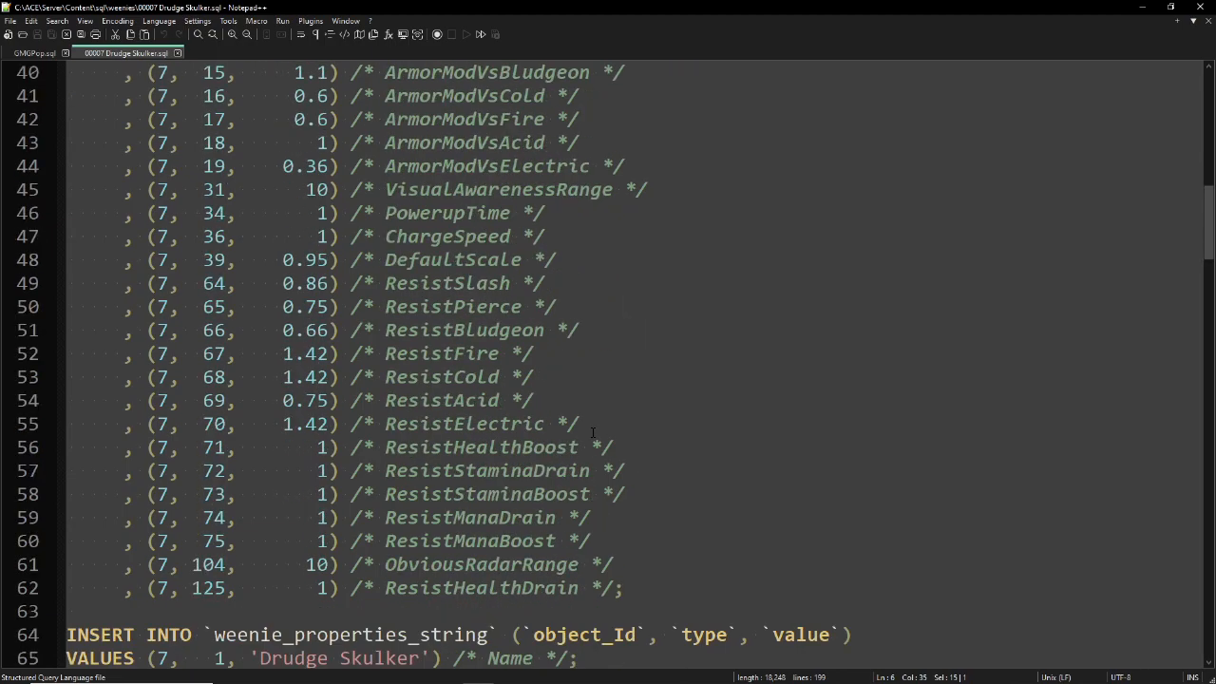
scroll(593, 432, "down", 4)
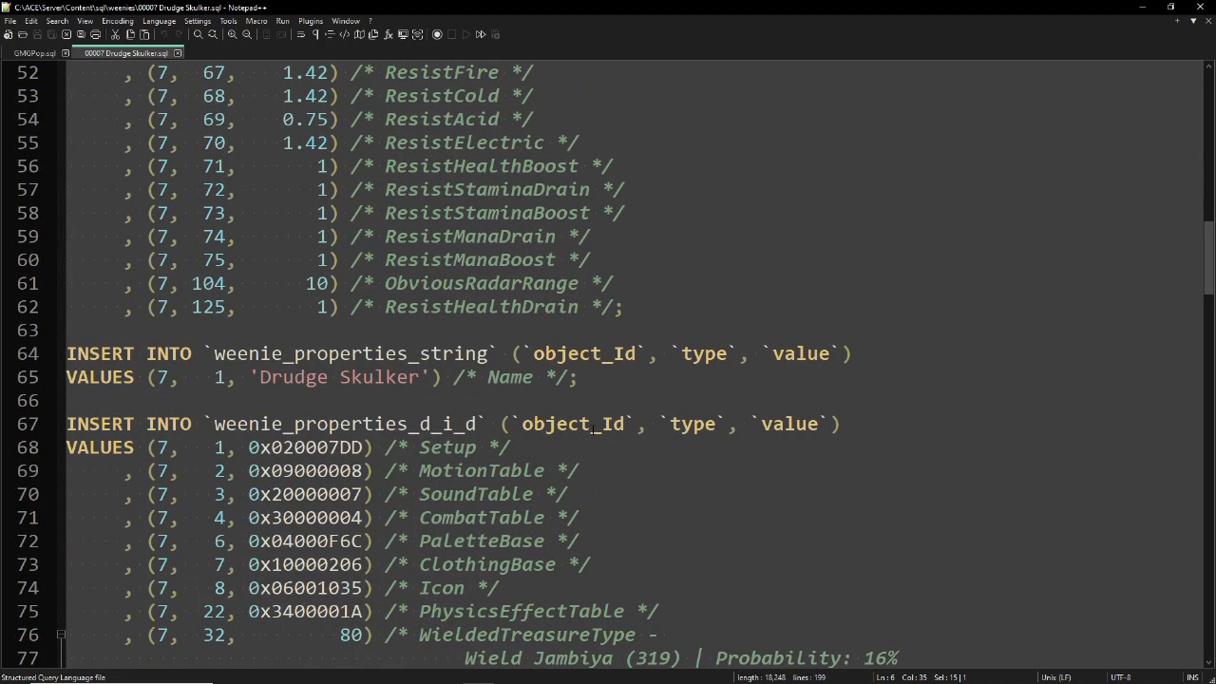
scroll(595, 429, "down", 2)
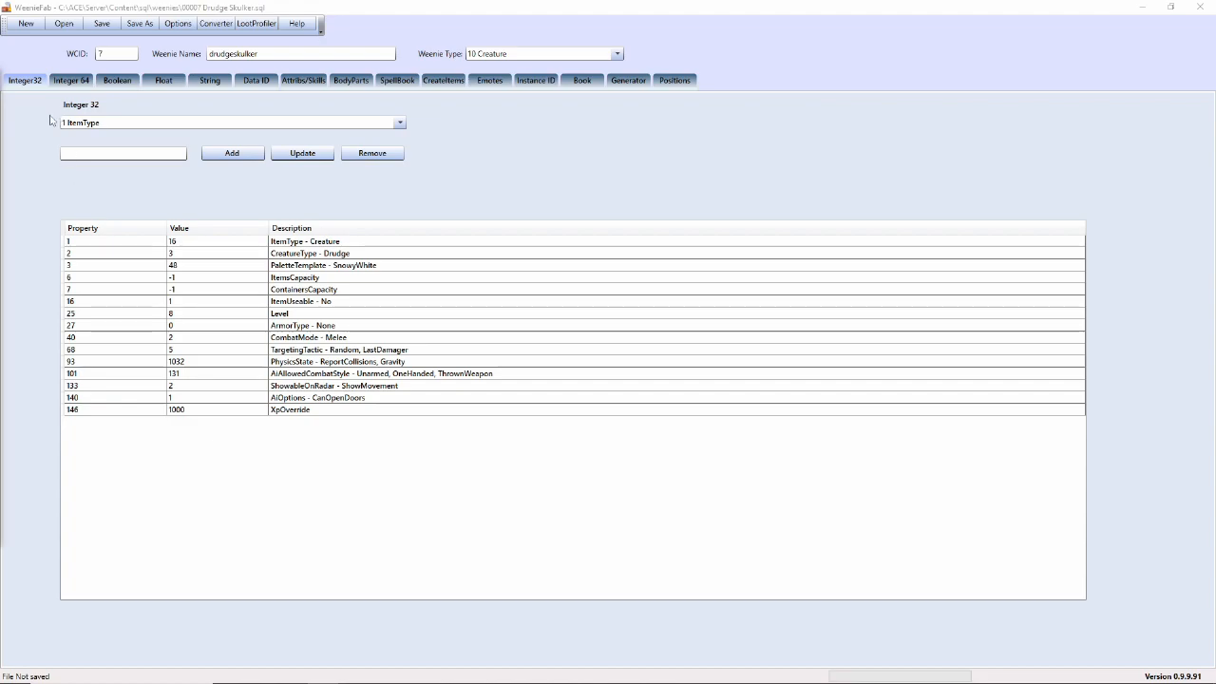
- Check the Boolean tab, then show the Float properties and scroll the float property type list
left_click(127, 82)
left_click(165, 82)
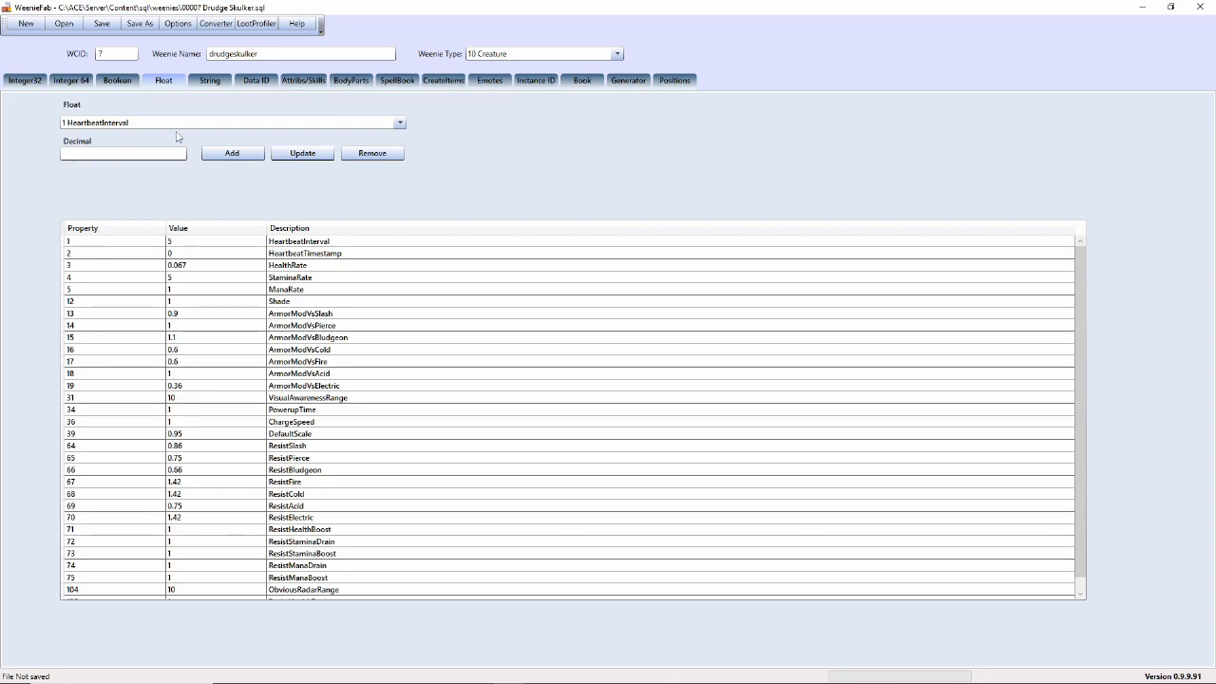
left_click(218, 129)
scroll(304, 181, "down", 2)
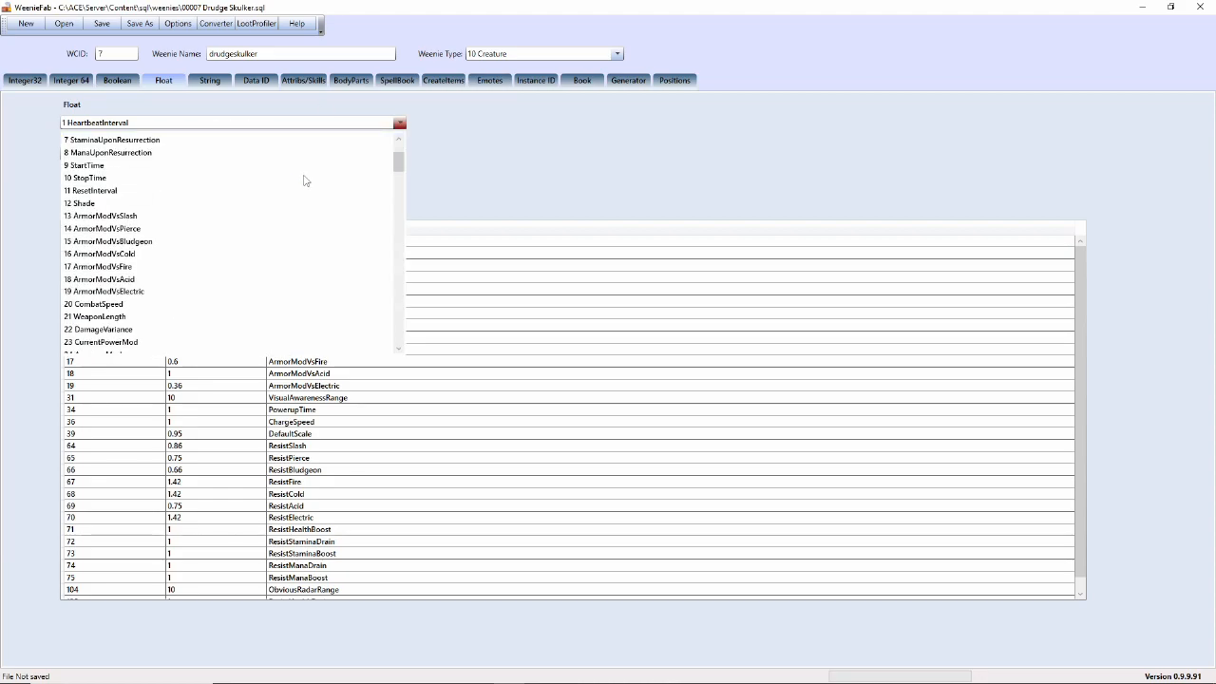
scroll(304, 181, "down", 14)
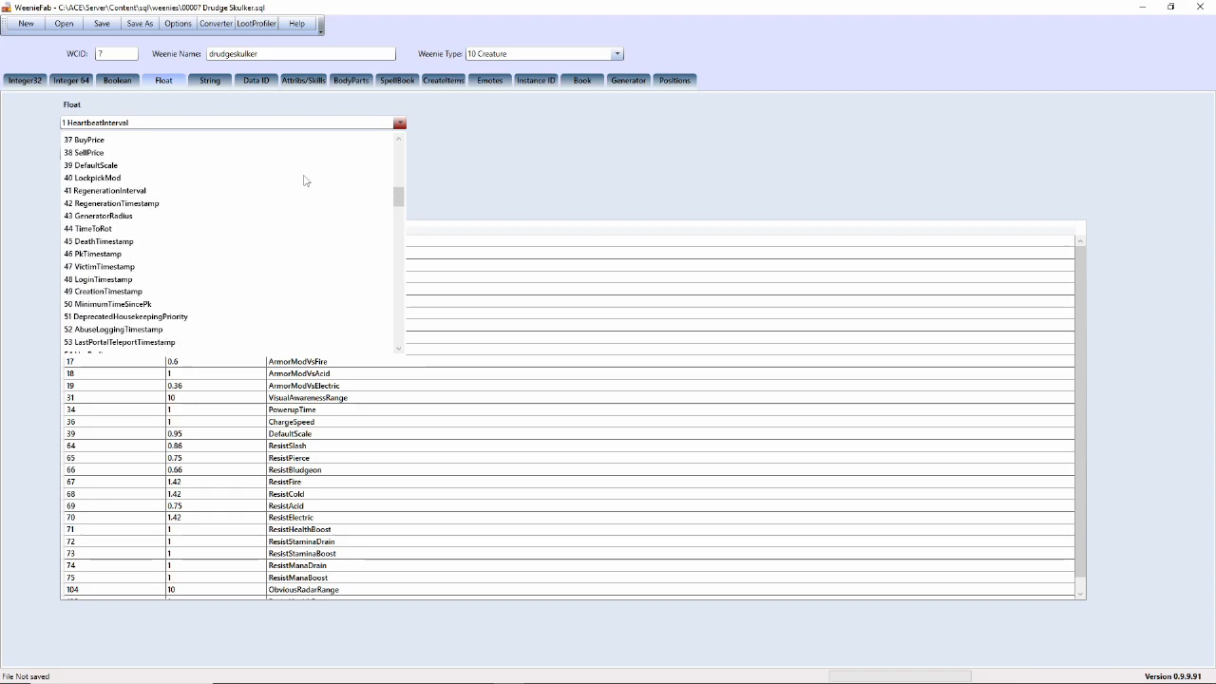
scroll(304, 181, "down", 13)
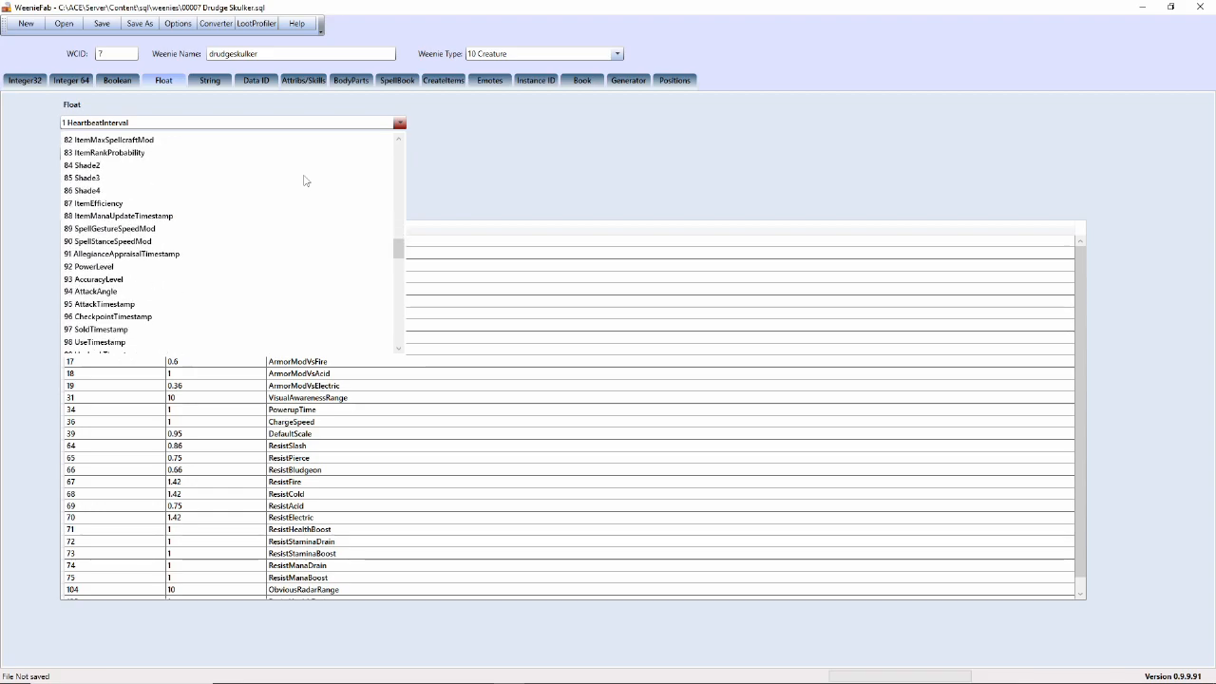
scroll(304, 180, "down", 11)
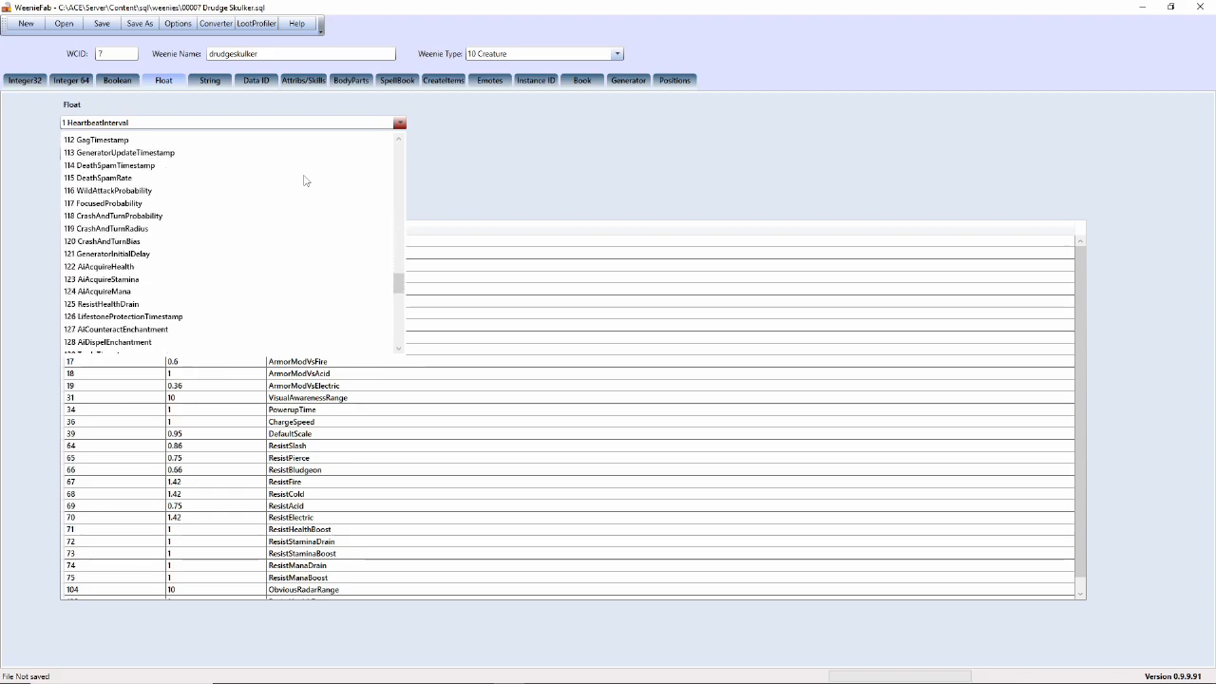
scroll(304, 180, "down", 4)
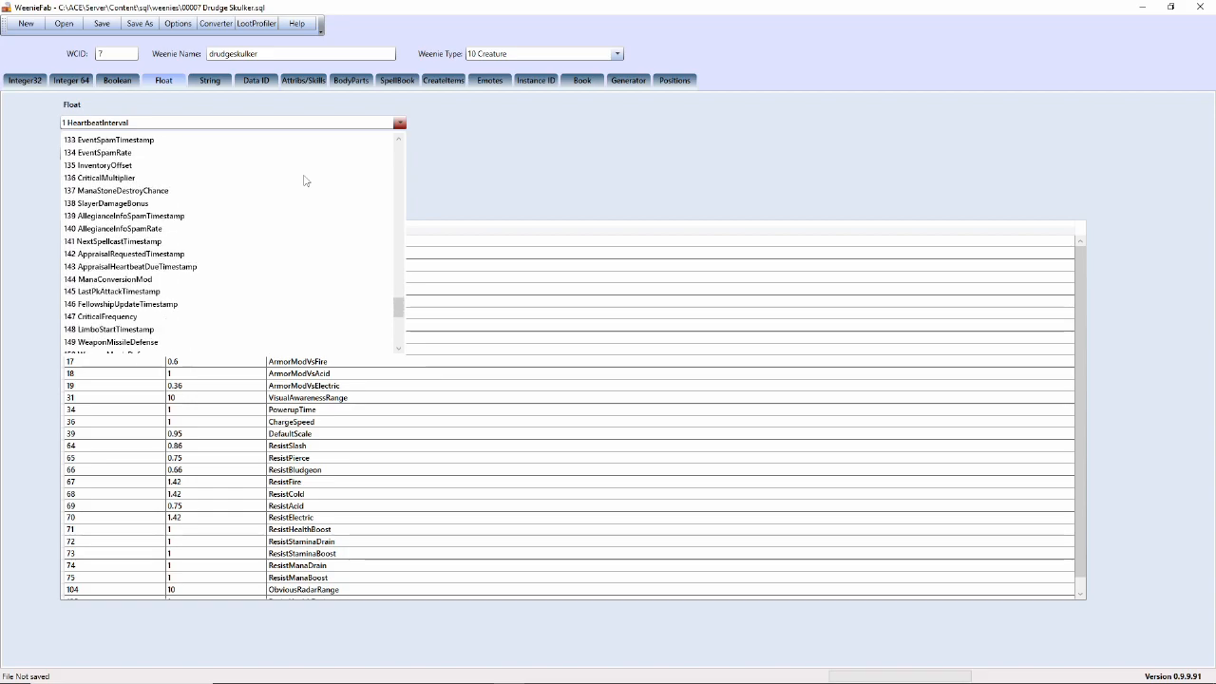
left_click(285, 121)
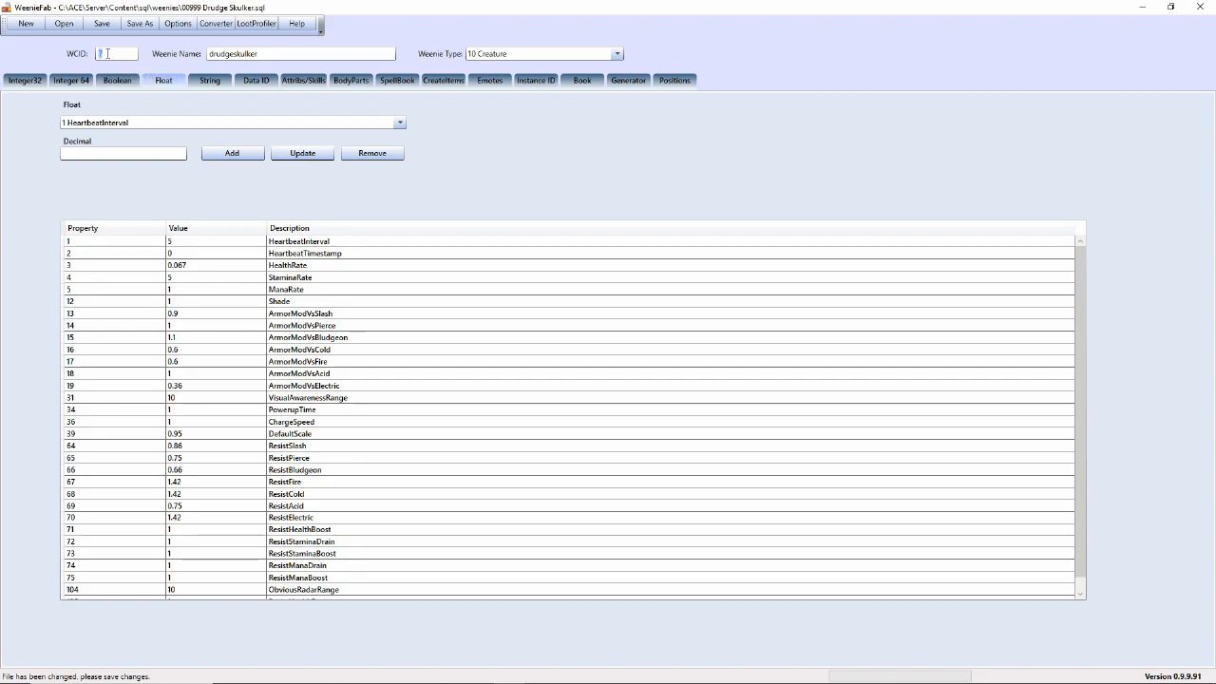
- Set the WCID to 999999 and the weenie name to 999999drudgeskulker
type("999999")
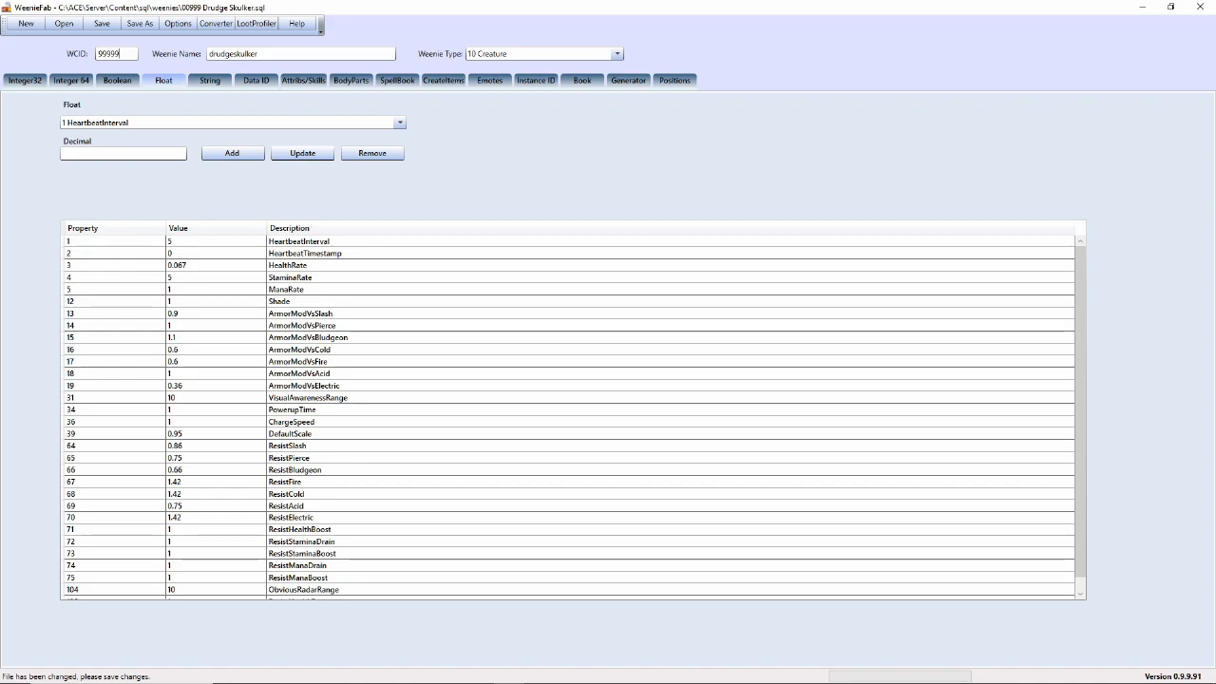
left_click(211, 55)
type("999999")
- Change the Name string property to 'Drudge Skulker 999999' and apply it
left_click(203, 86)
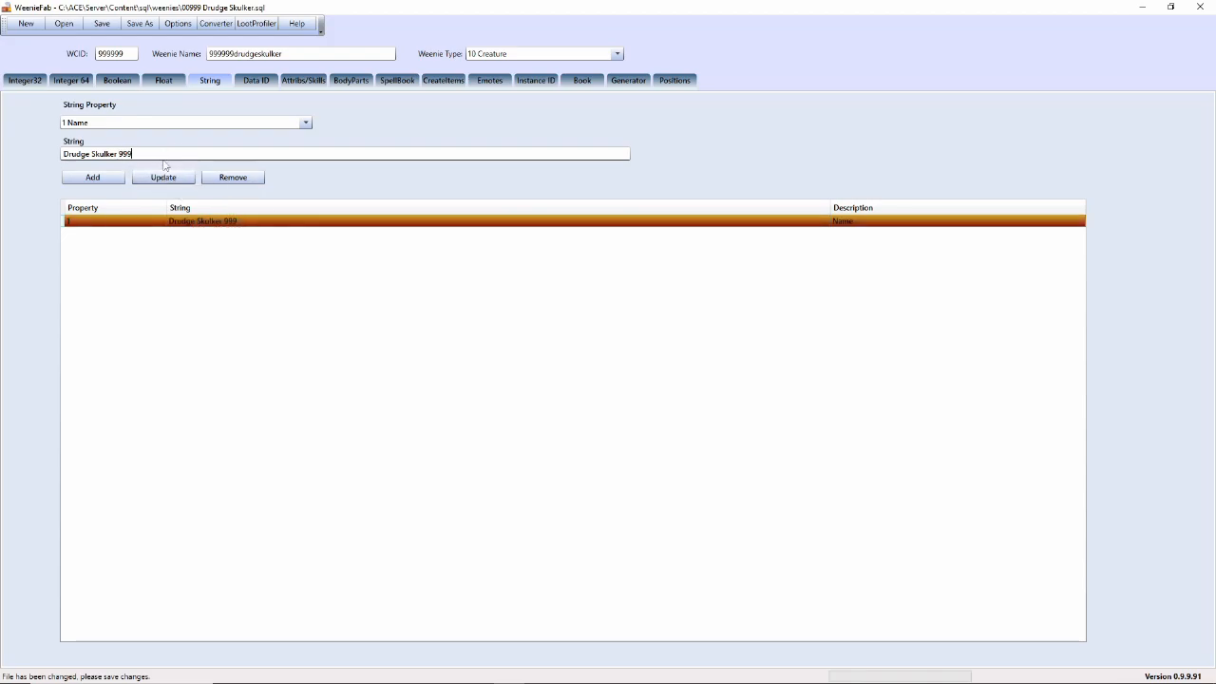
type("999")
left_click(164, 177)
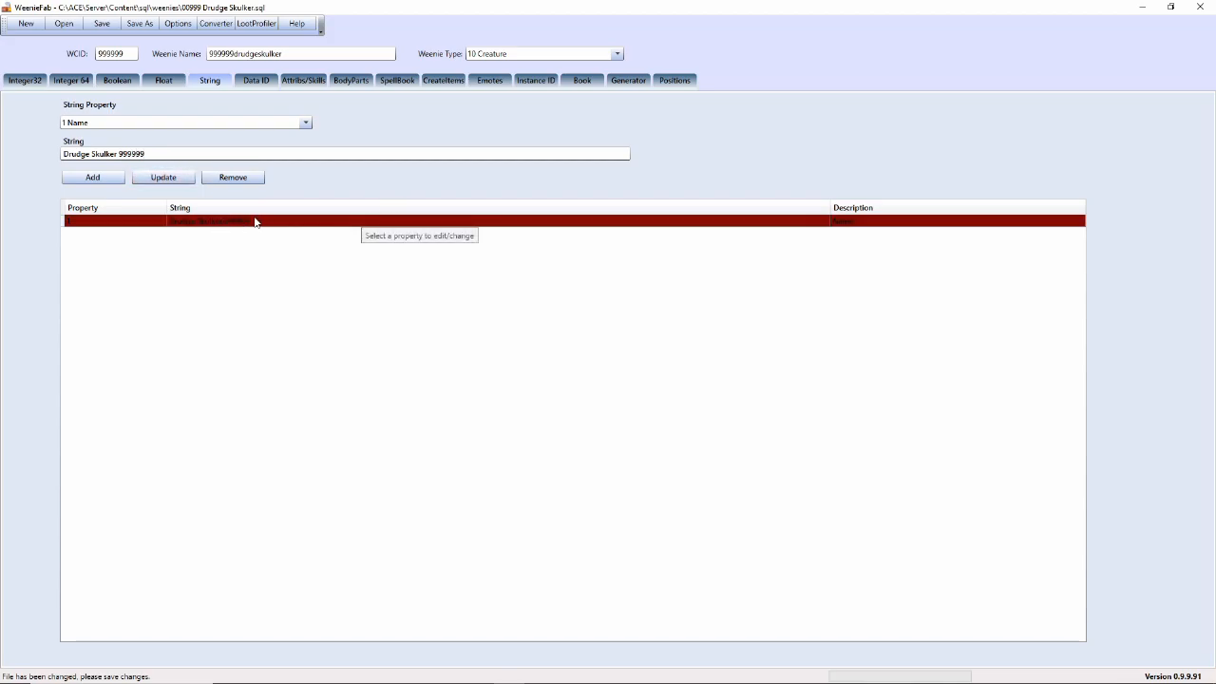
- Save the weenie as a new file under the suggested name 999999 Drudge Skulker 999999.sql
left_click(140, 24)
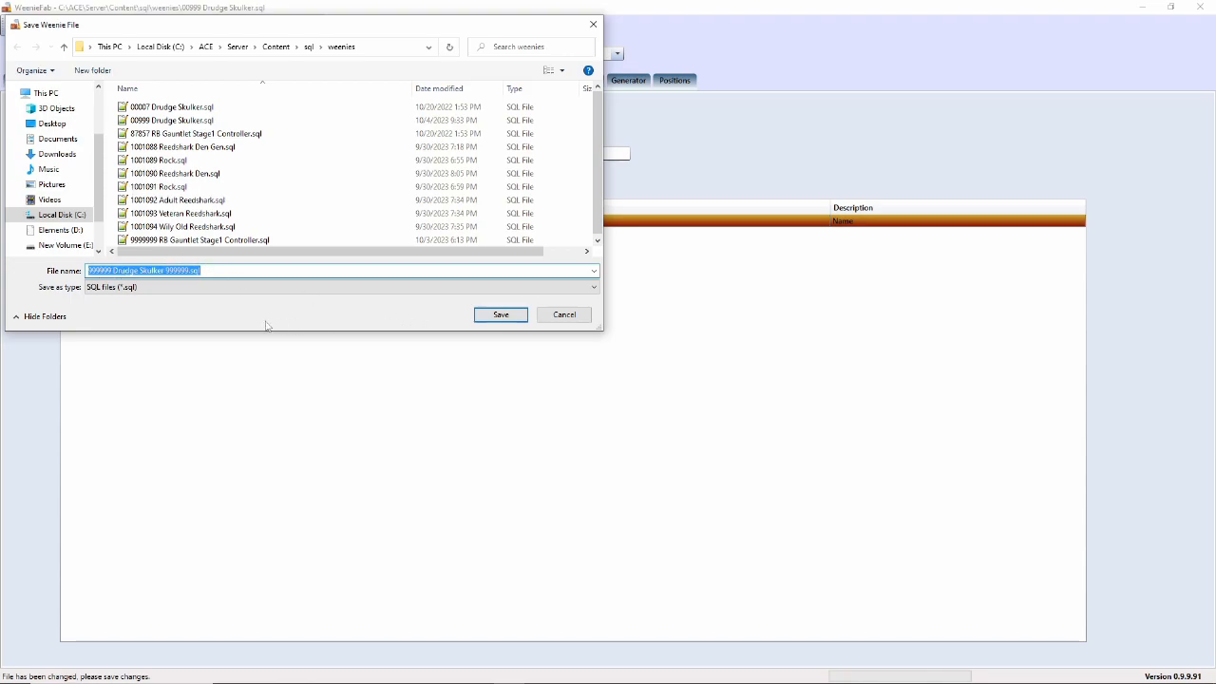
left_click(499, 316)
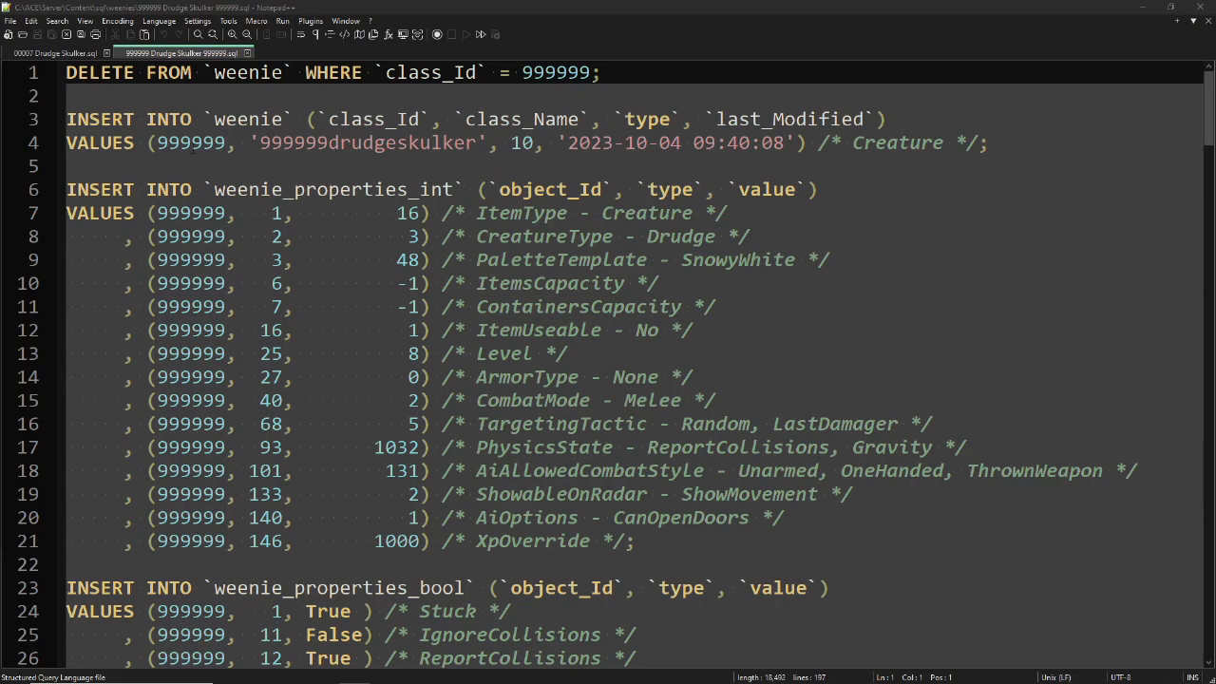
- Highlight the new class id 999999 in Notepad++ and scroll through the clone's SQL
left_click_drag(169, 142, 214, 143)
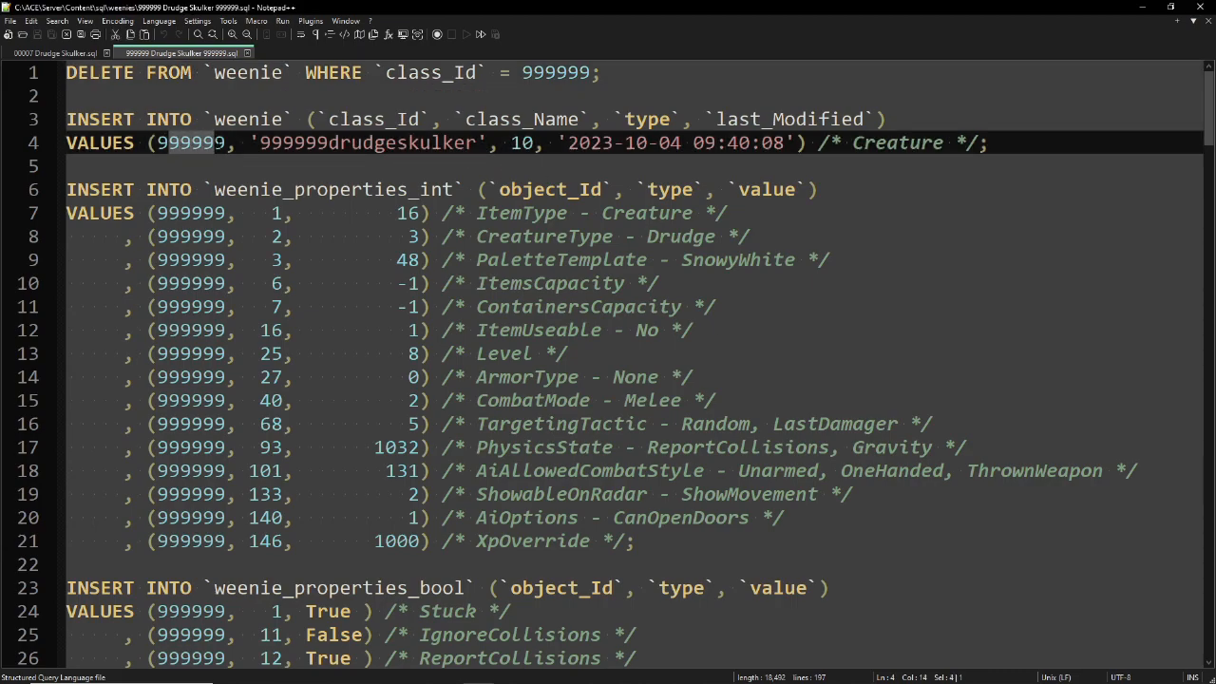
scroll(221, 185, "down", 7)
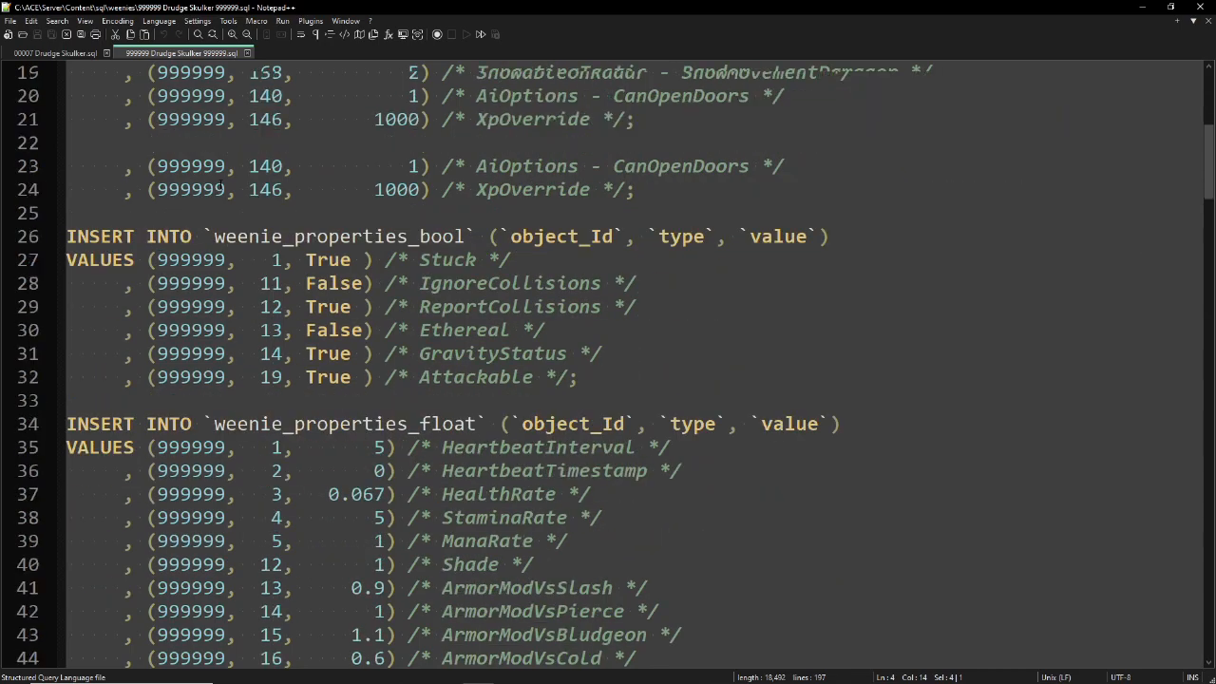
scroll(221, 185, "down", 10)
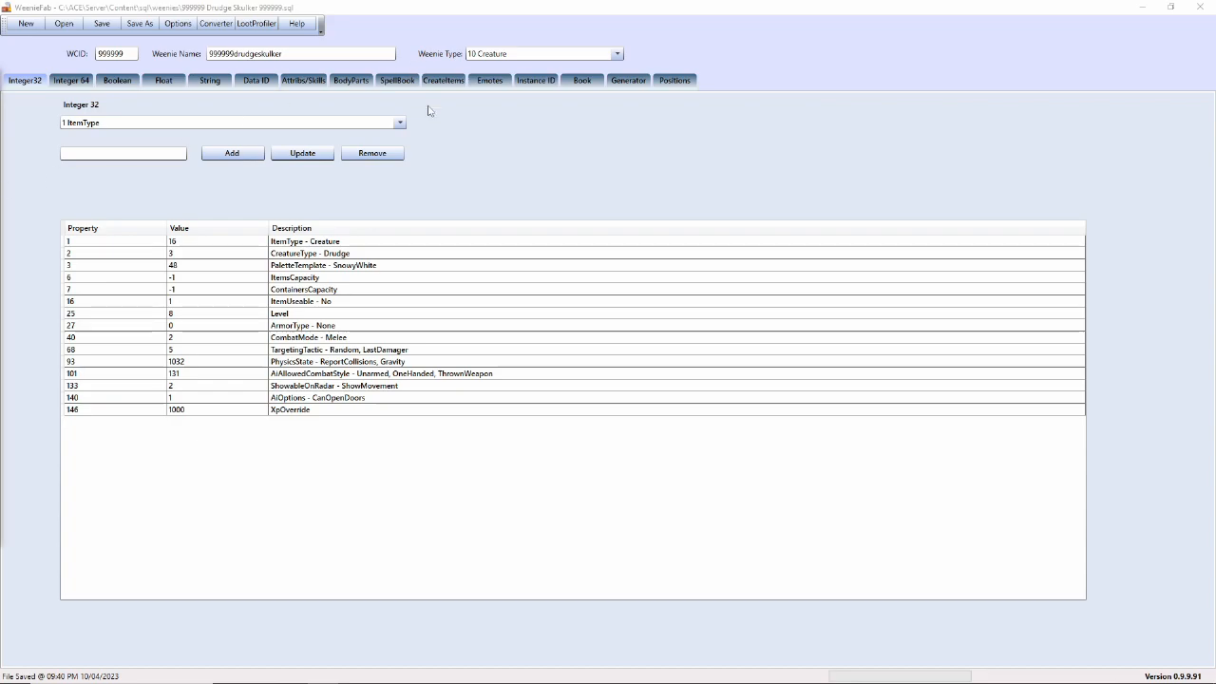
- Select the Level row on the Integer32 tab and update its value to 999
left_click(319, 240)
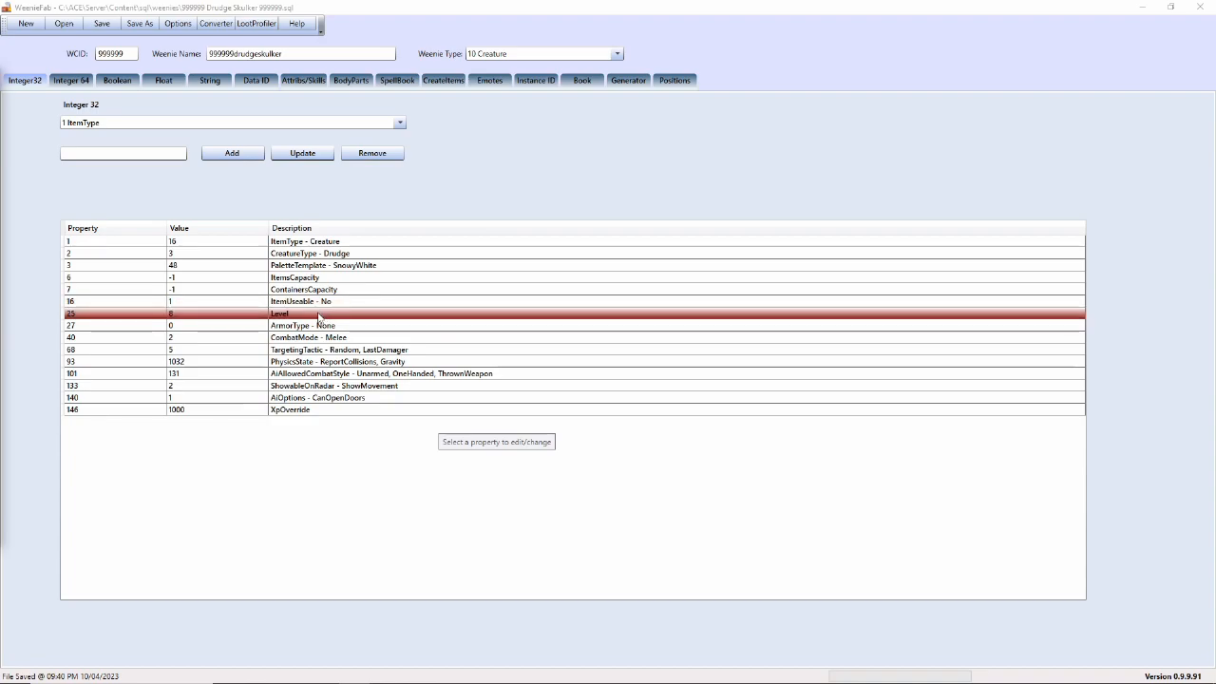
left_click(244, 317)
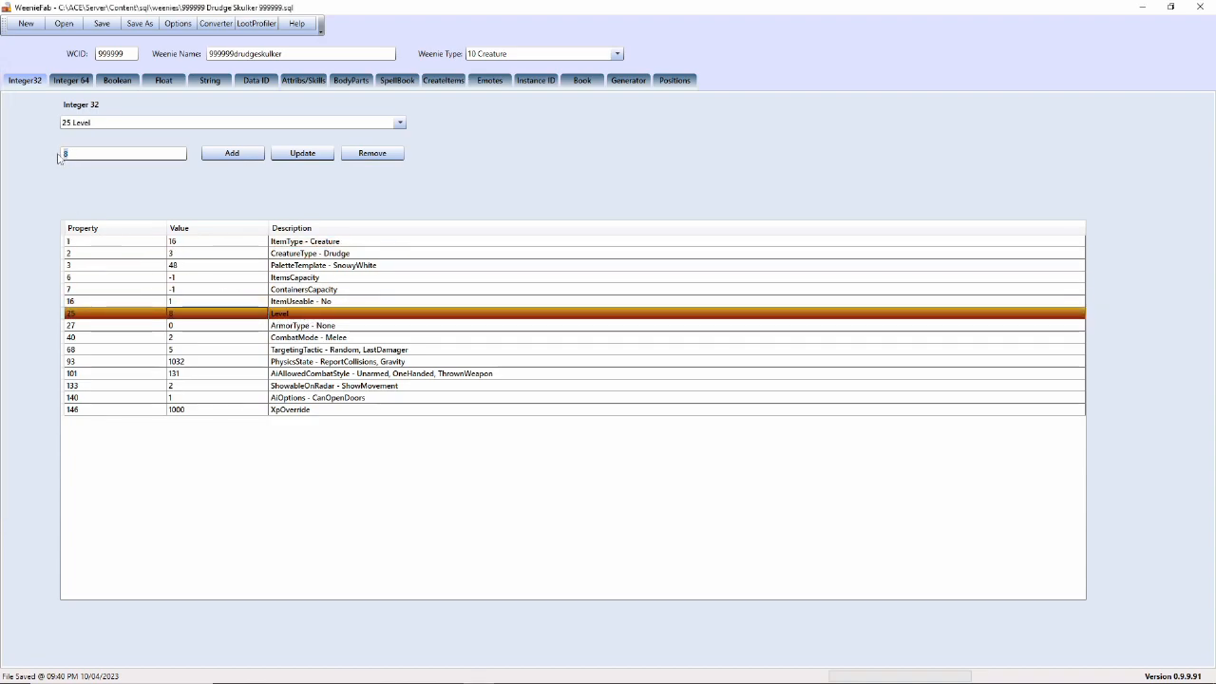
type("999")
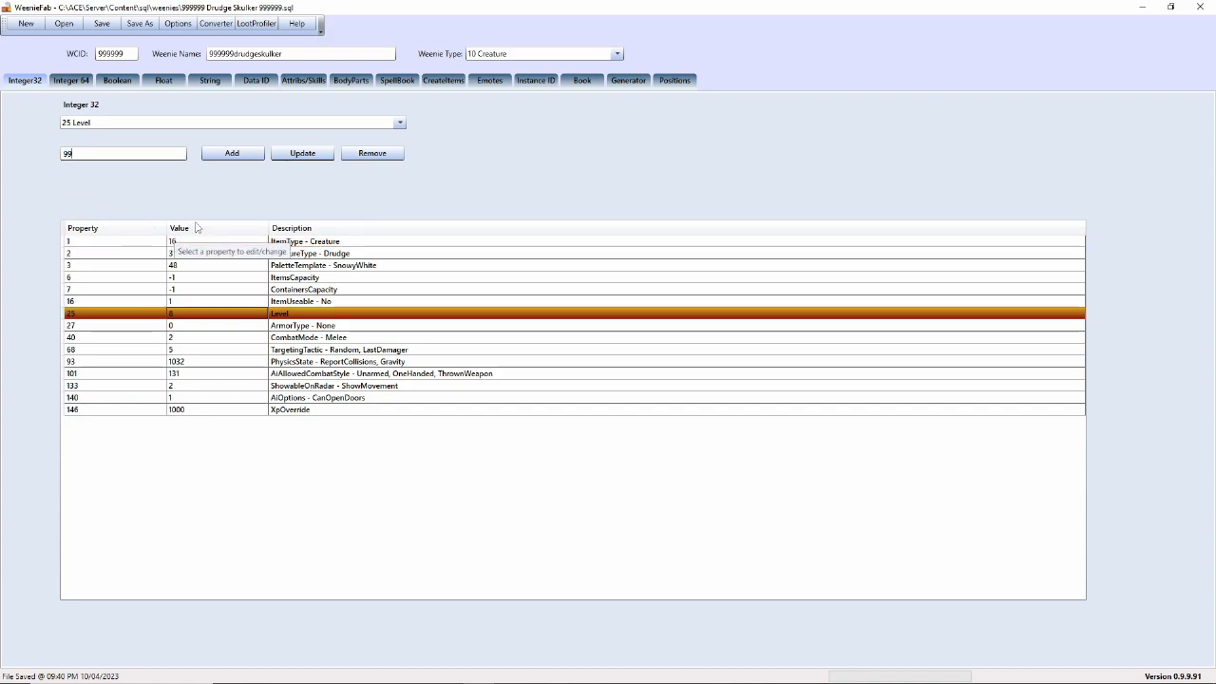
left_click(299, 156)
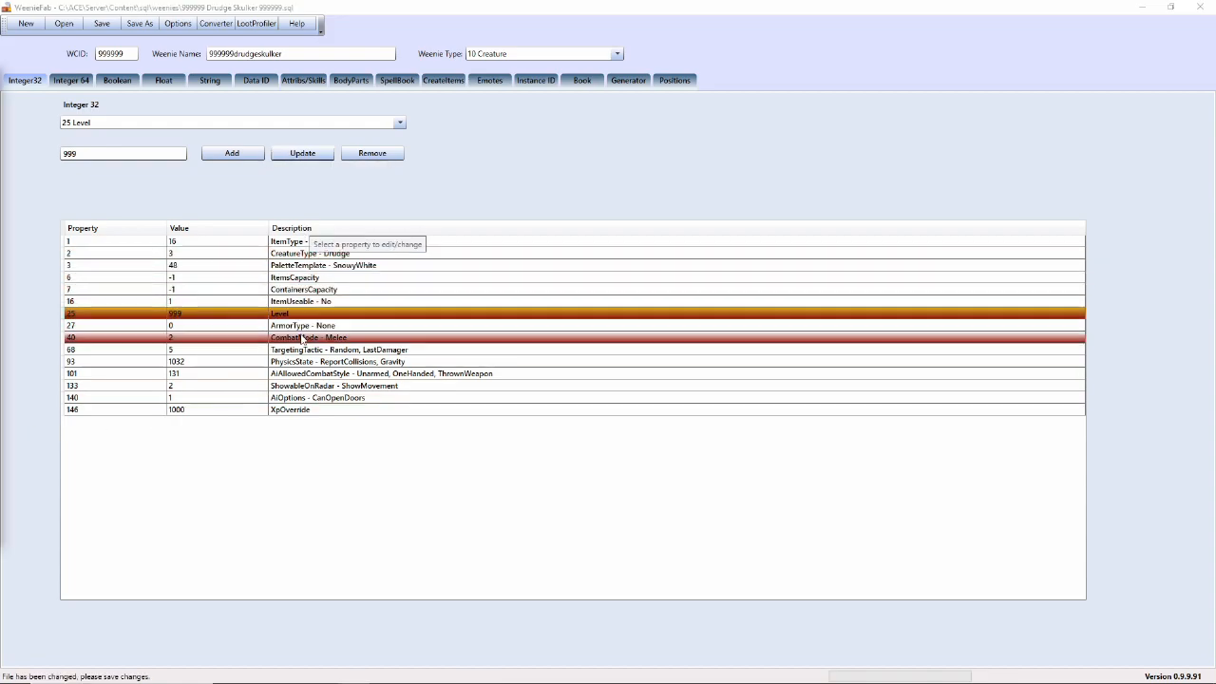
- Add the 386 Overpower integer property with value 99
left_click(399, 125)
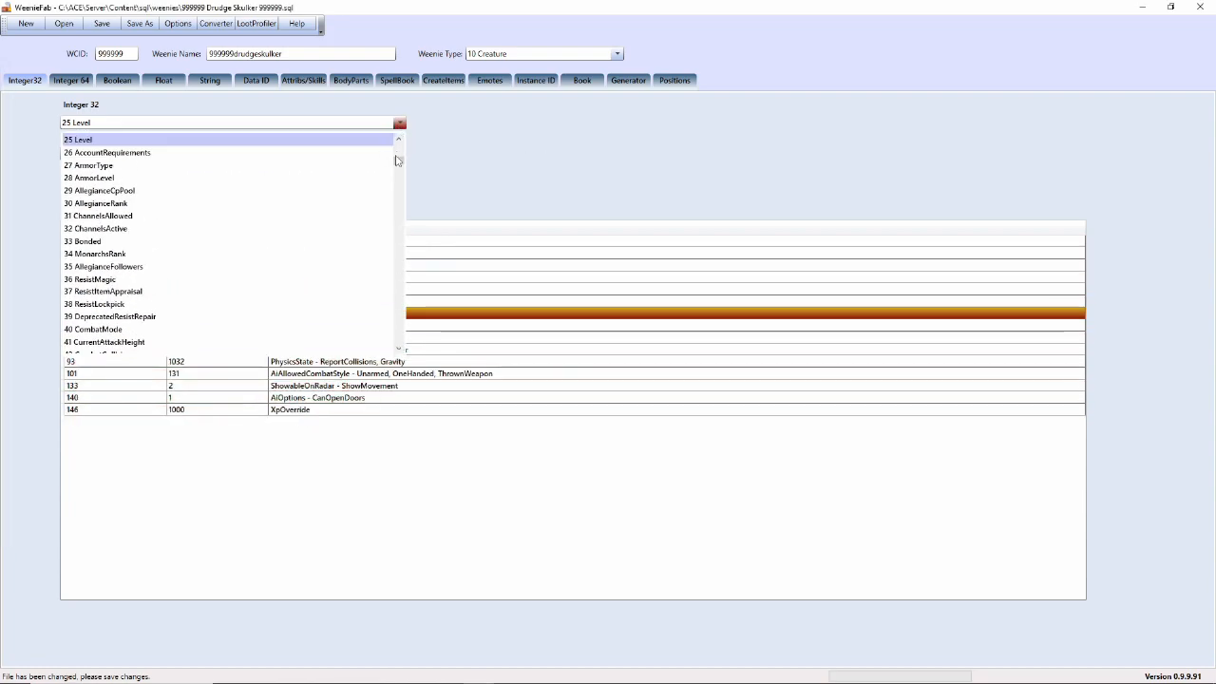
left_click(401, 176)
left_click_drag(403, 183, 367, 312)
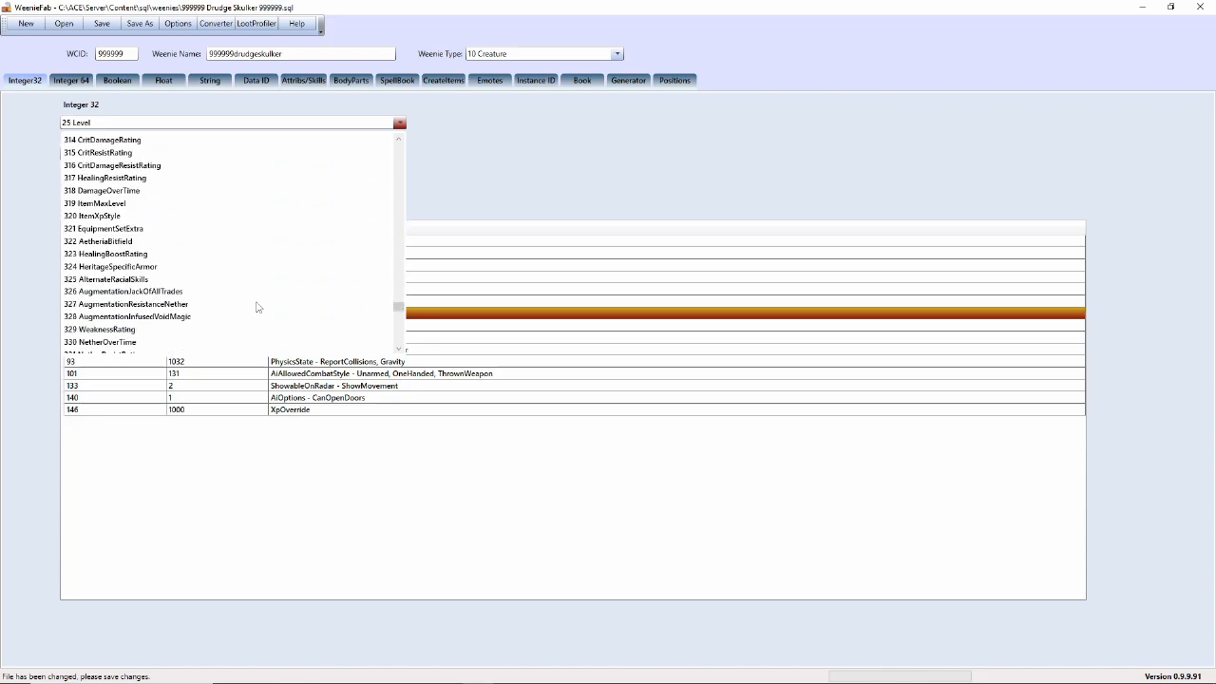
scroll(190, 293, "down", 2)
scroll(180, 294, "down", 13)
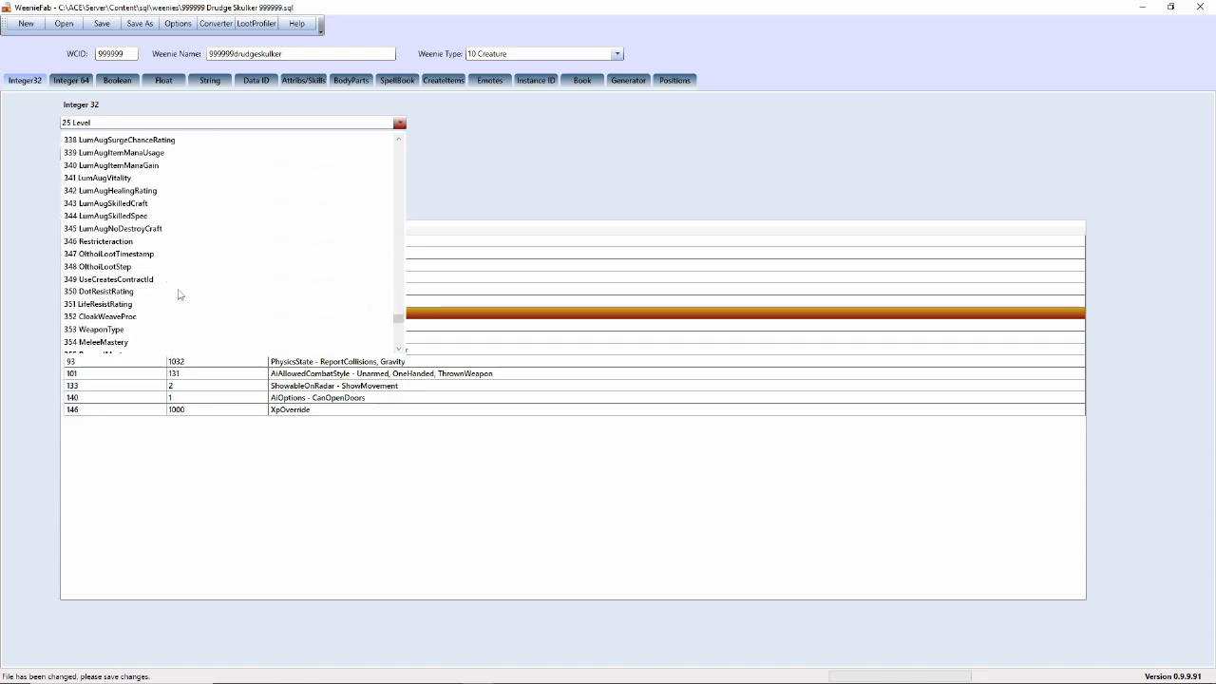
scroll(177, 296, "down", 5)
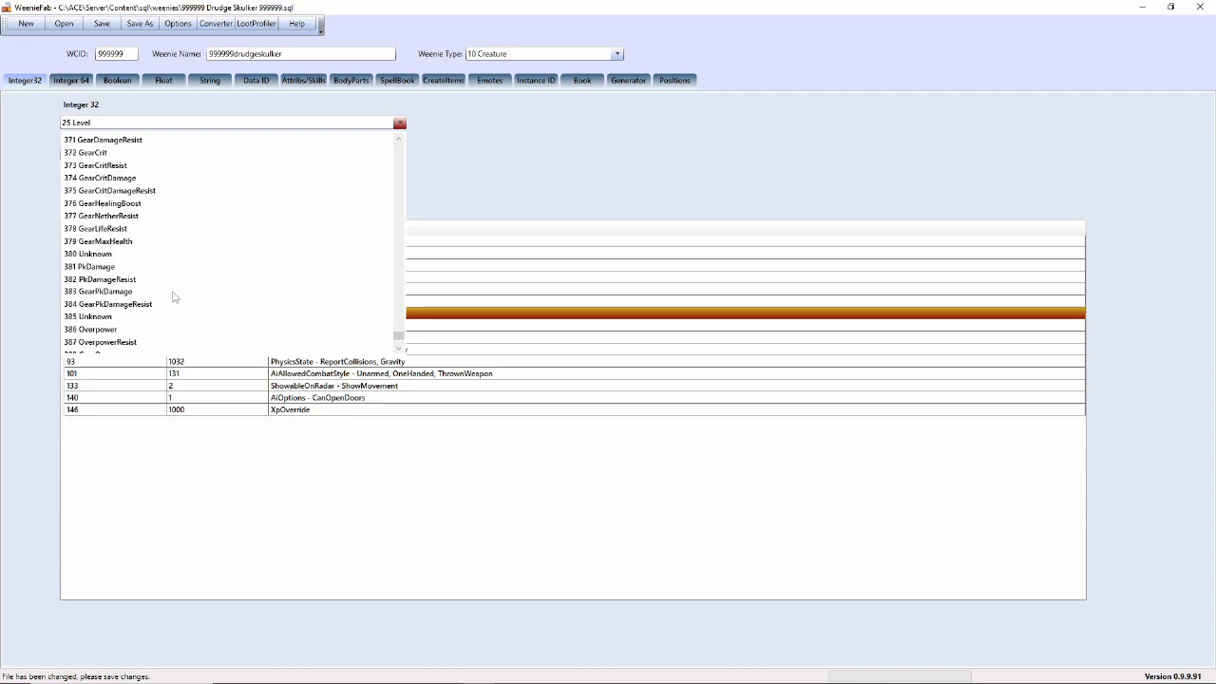
left_click(104, 292)
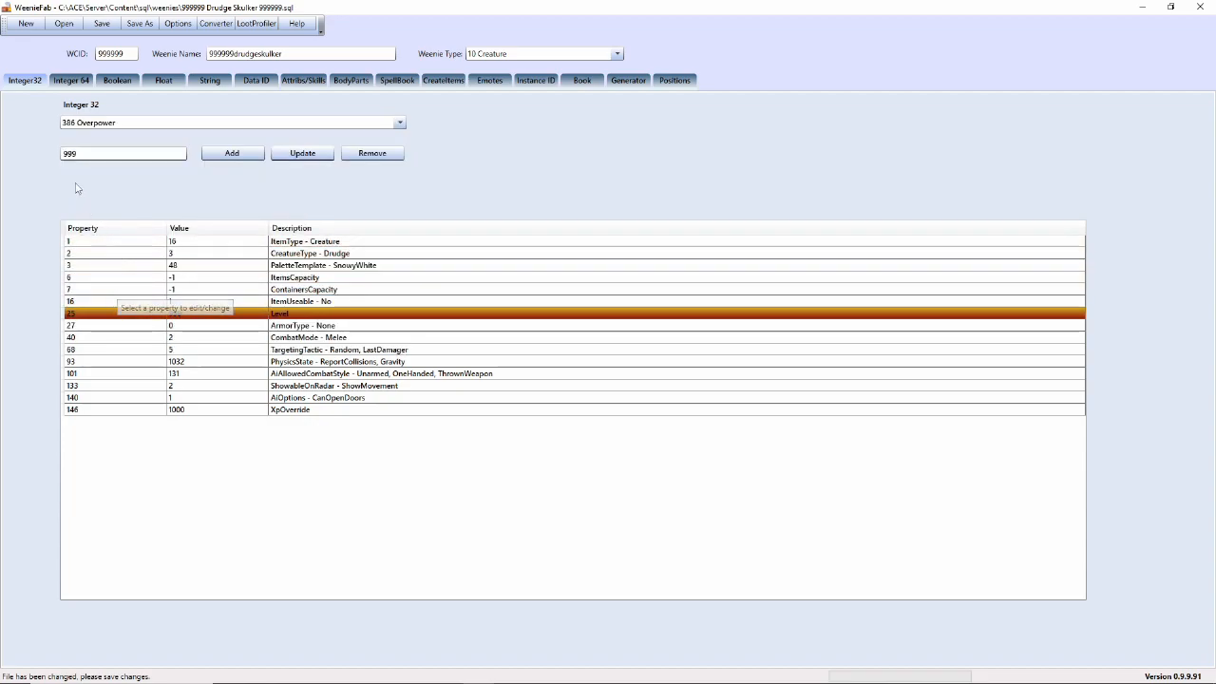
key("BackSpace")
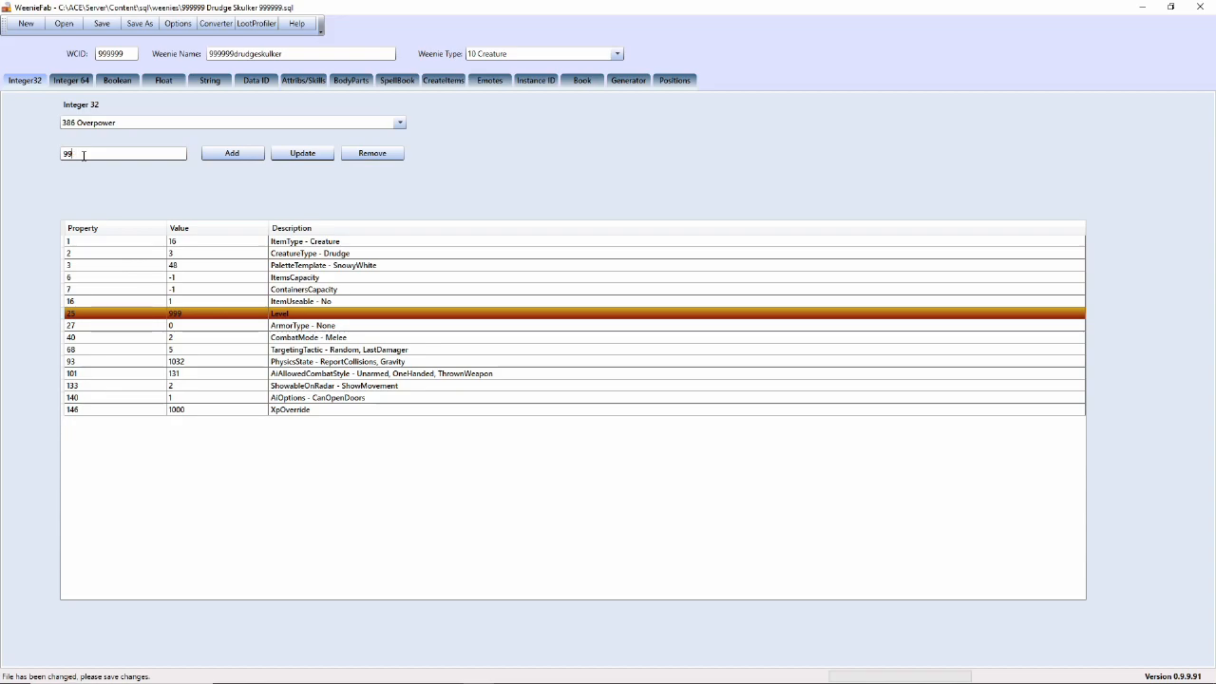
left_click(228, 158)
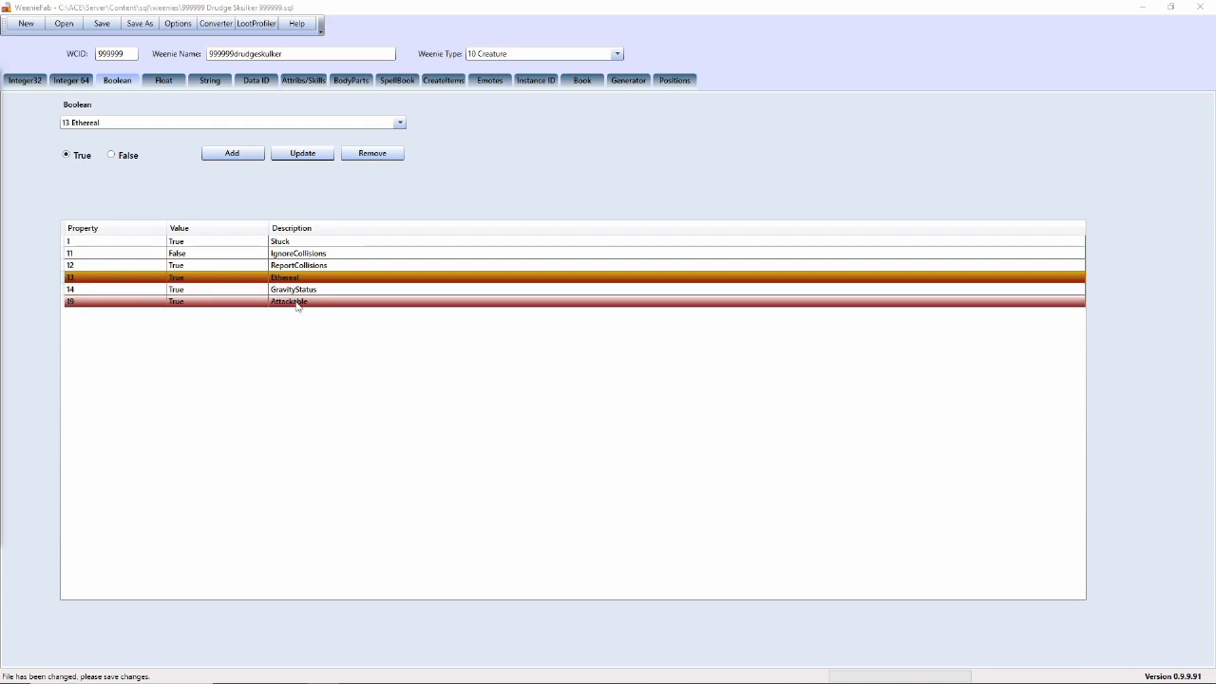
- Set the Attackable boolean property to False and apply it
left_click(363, 304)
left_click(128, 158)
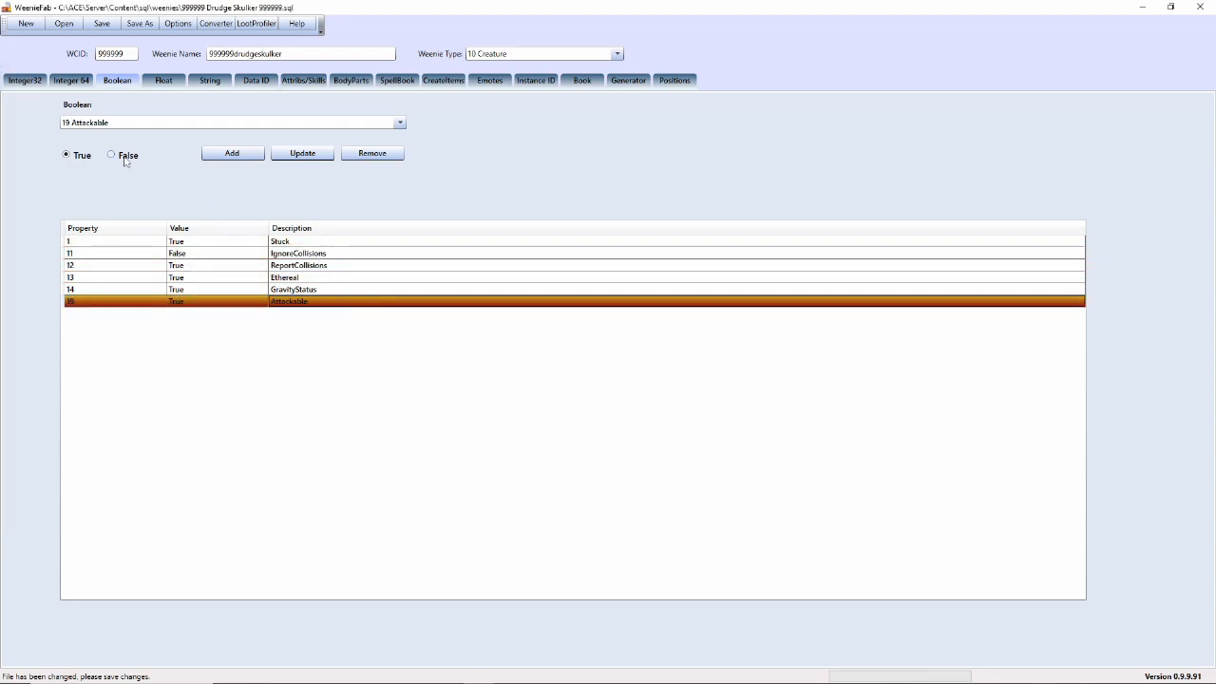
left_click(302, 154)
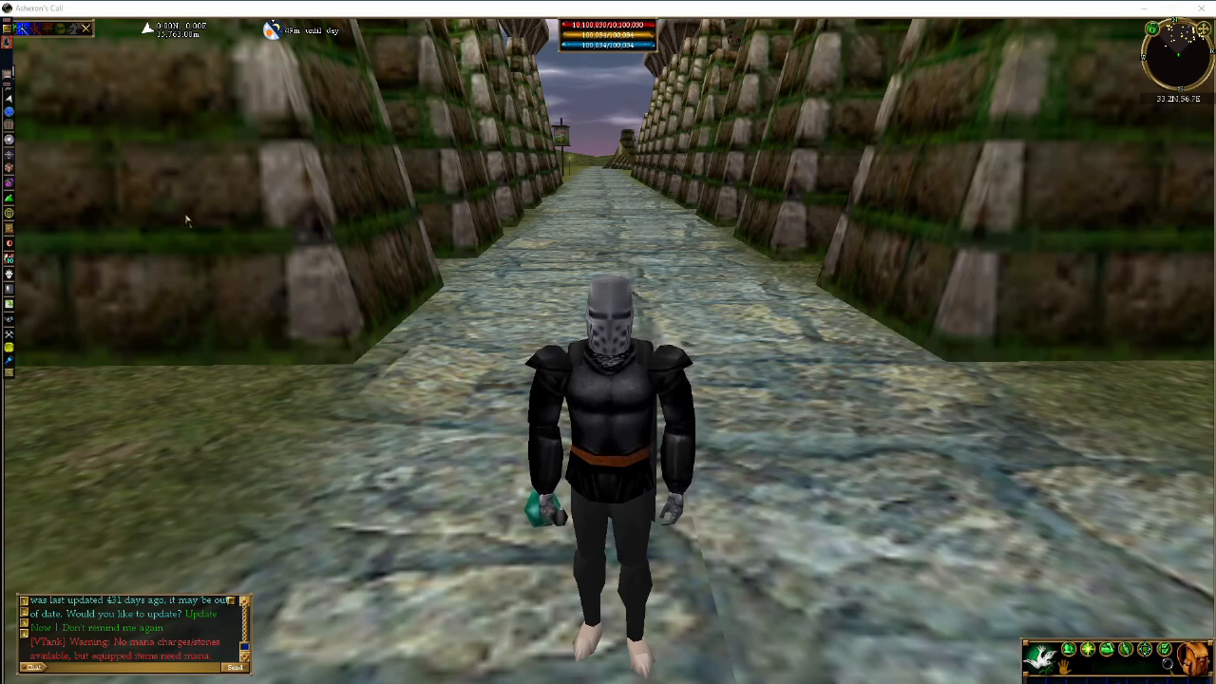
- Open the ACE Content Creator panel from the game's left toolbar icon
left_click(13, 185)
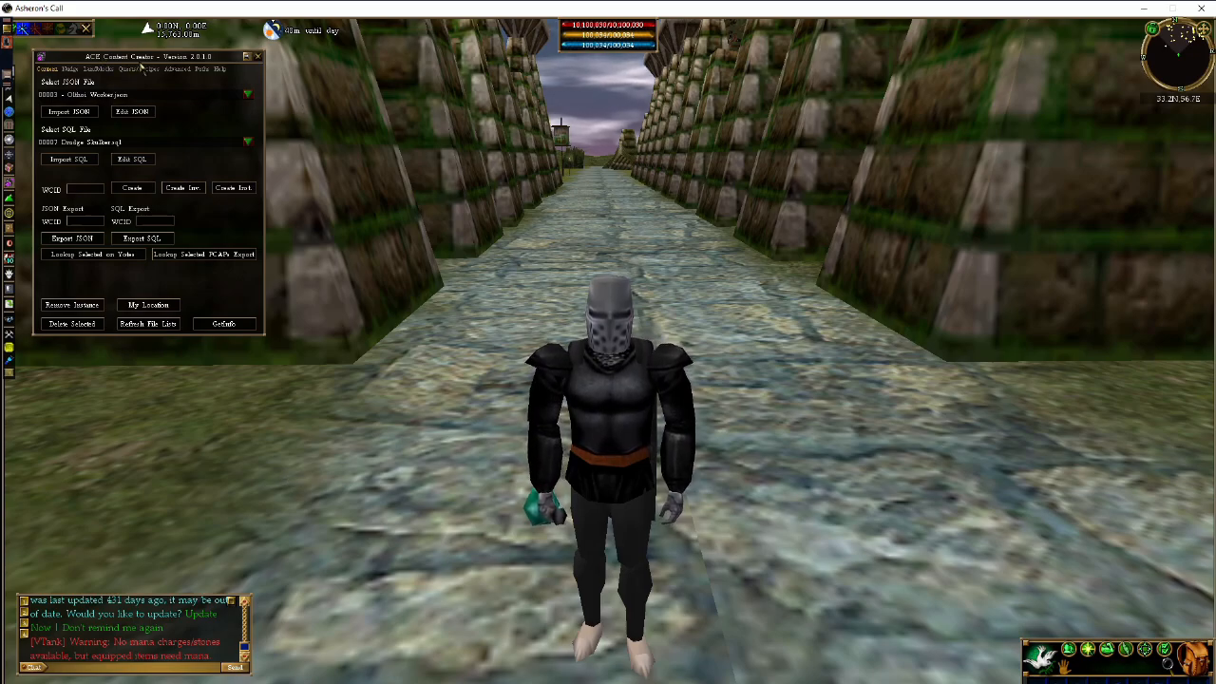
- Select 999999 Drudge Skulker 999999.sql in the SQL file list and import it as JSON
mouse_move(174, 60)
left_mouse_down()
mouse_move(189, 60)
mouse_move(176, 65)
left_mouse_up()
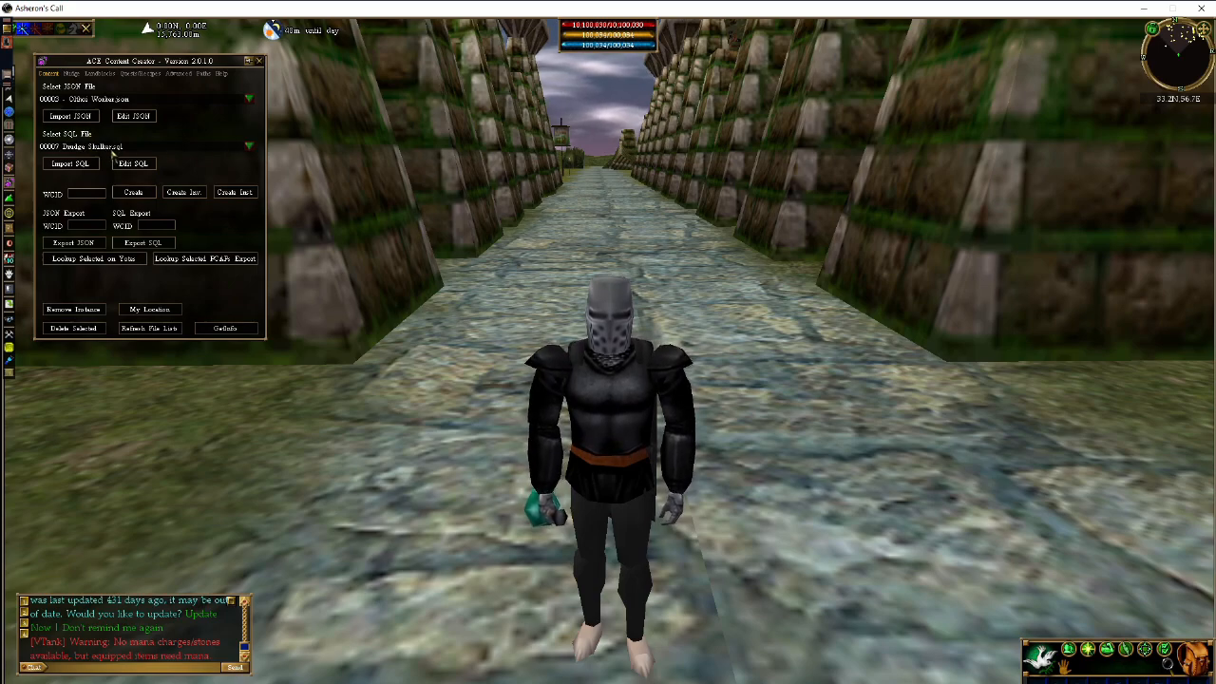
left_click(248, 148)
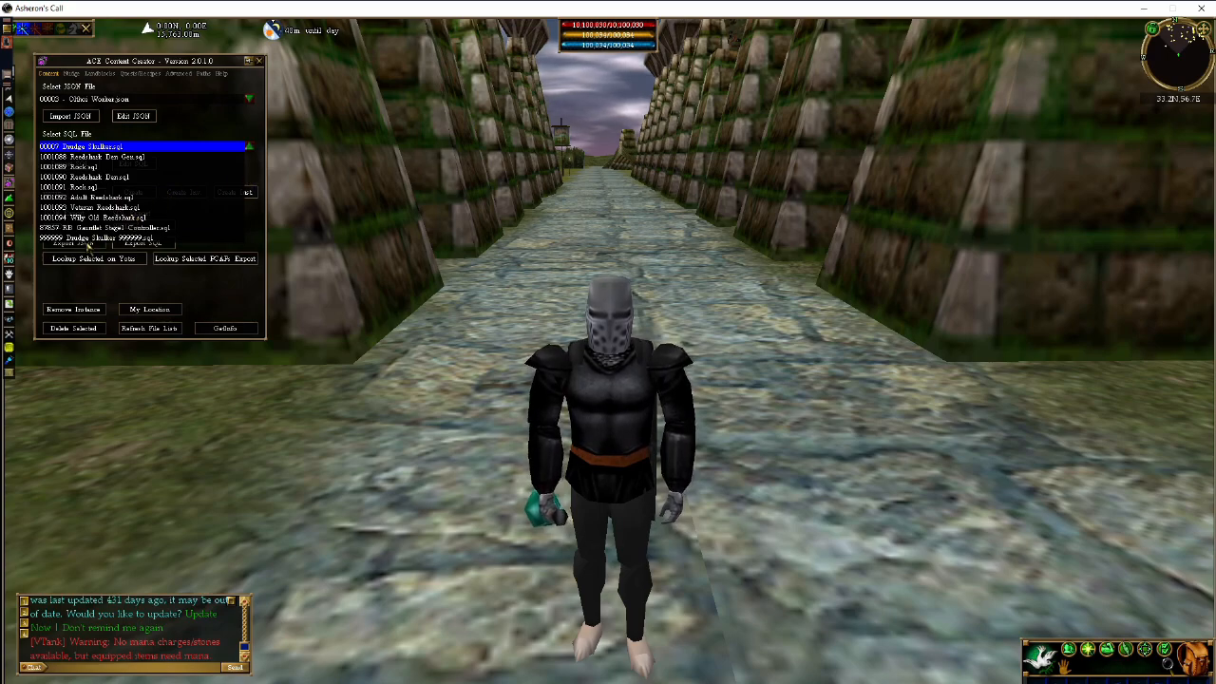
left_click(88, 239)
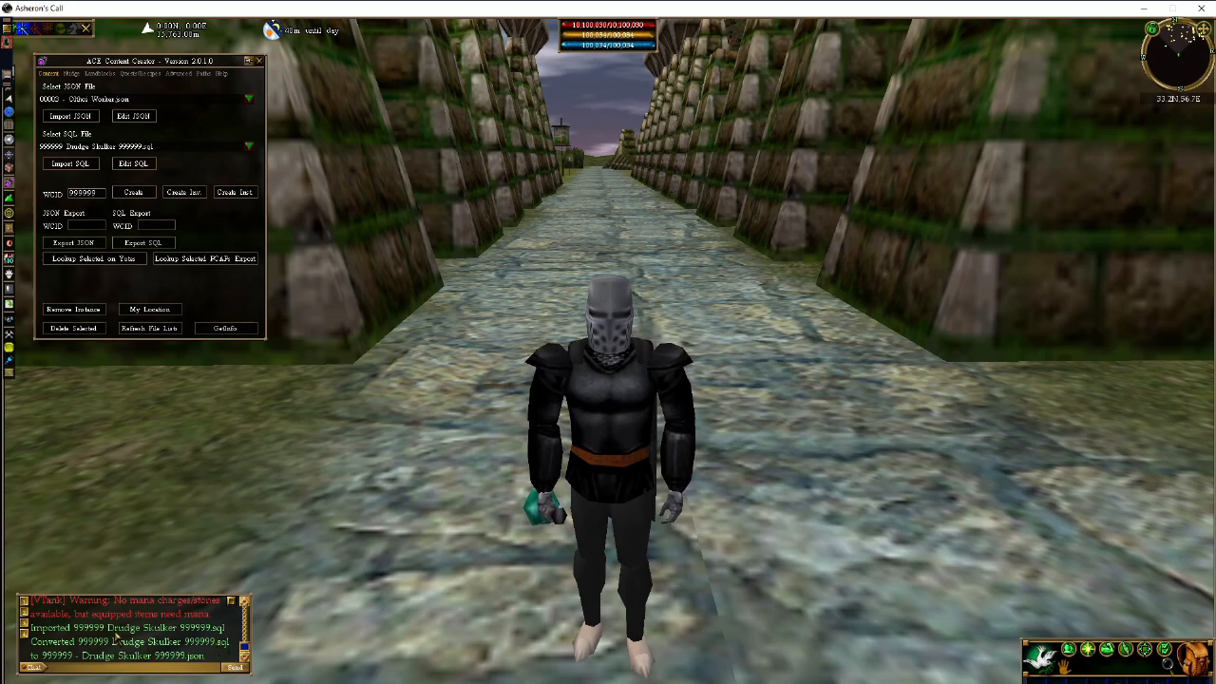
left_click_drag(252, 627, 452, 624)
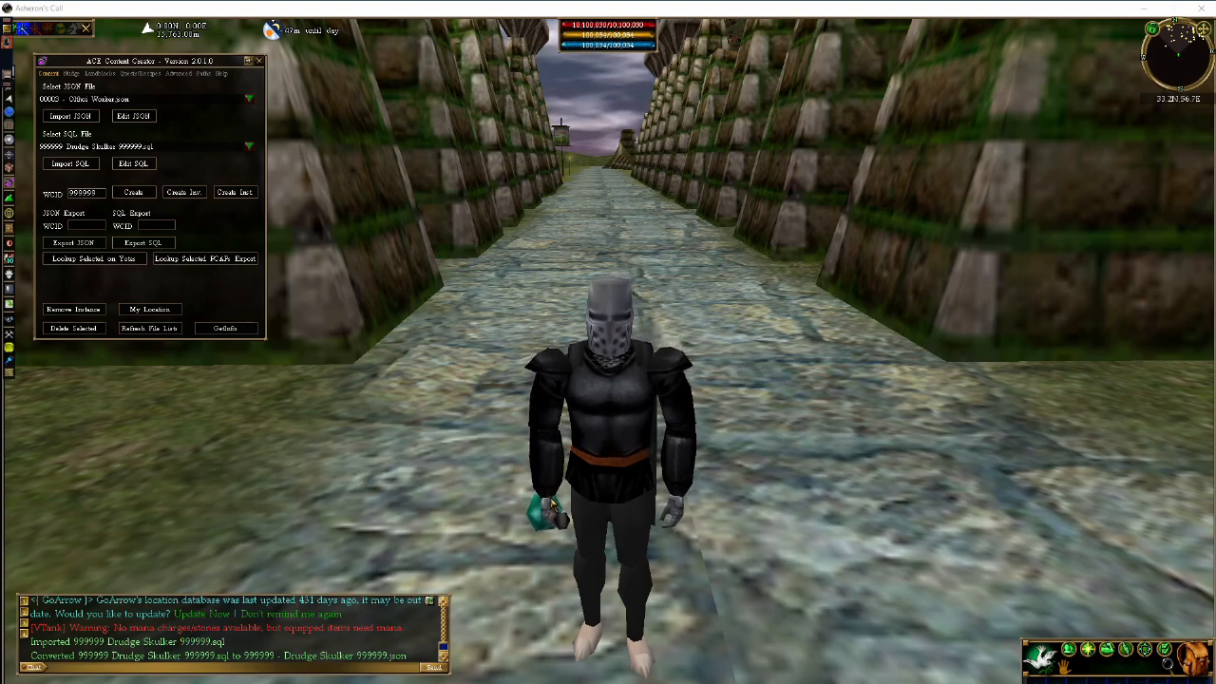
- Face the open grass and spawn the cloned Drudge Skulker 999999
left_click(554, 507)
key("KP_5")
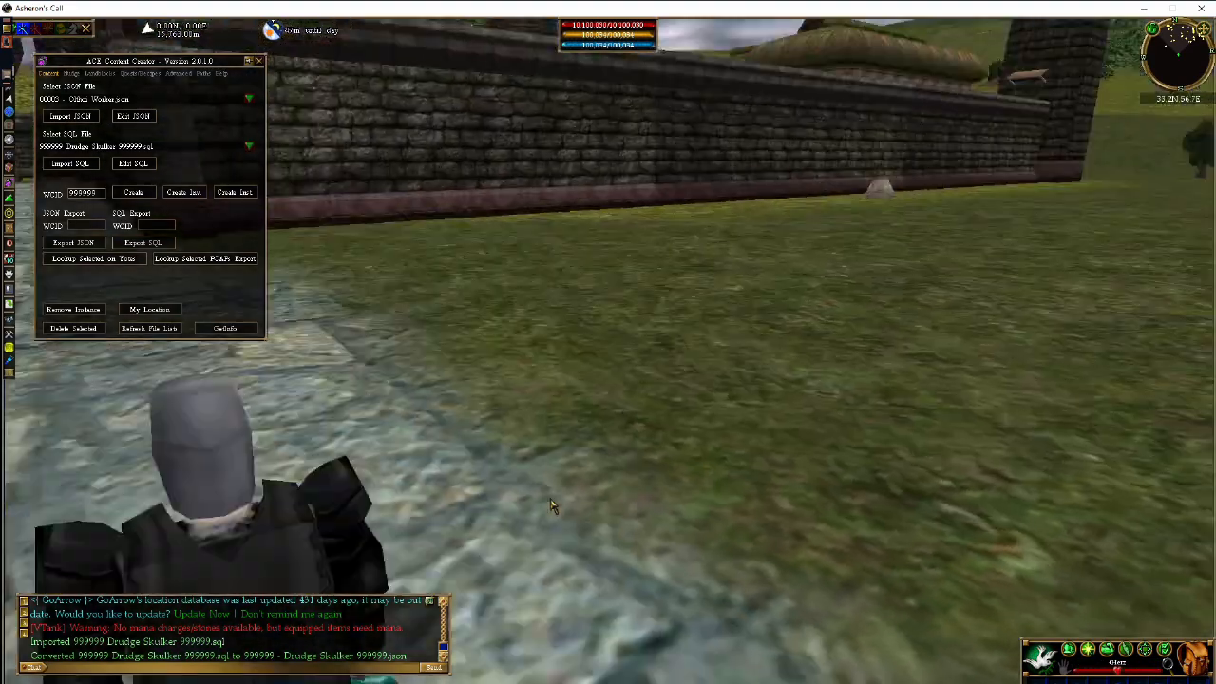
key("d")
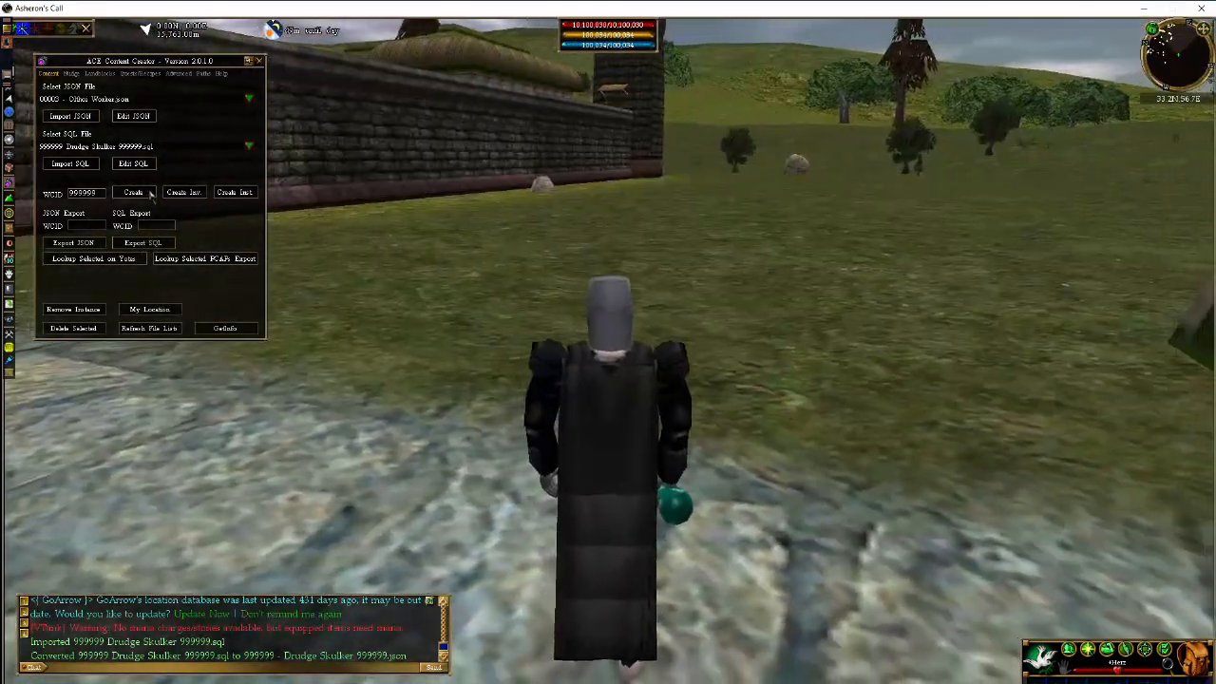
left_click(136, 193)
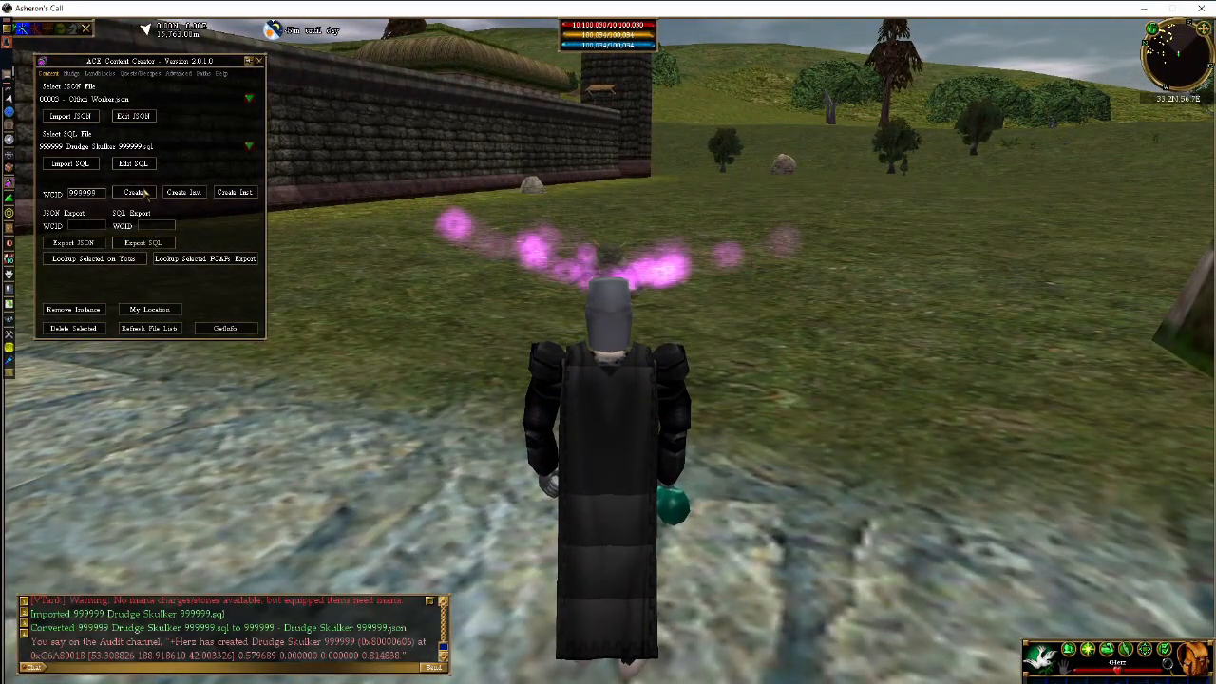
- Sidestep beside the new Drudge Skulker and appraise it
key("d")
key("c")
key("z")
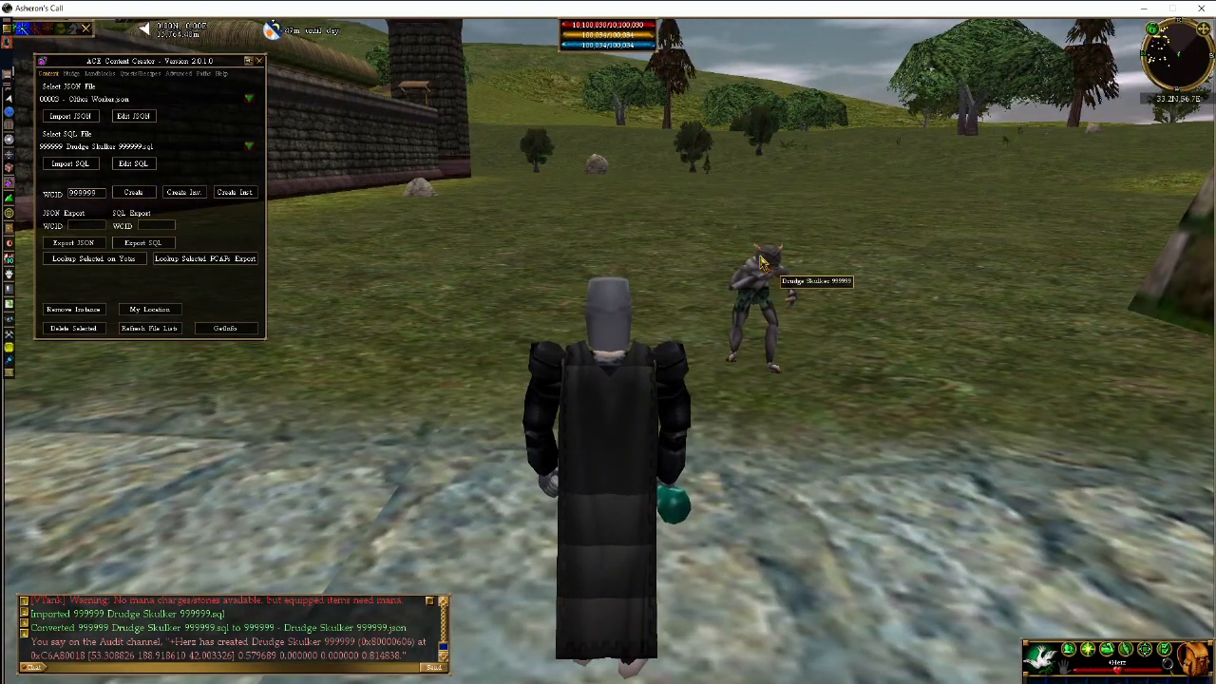
double_click(761, 262)
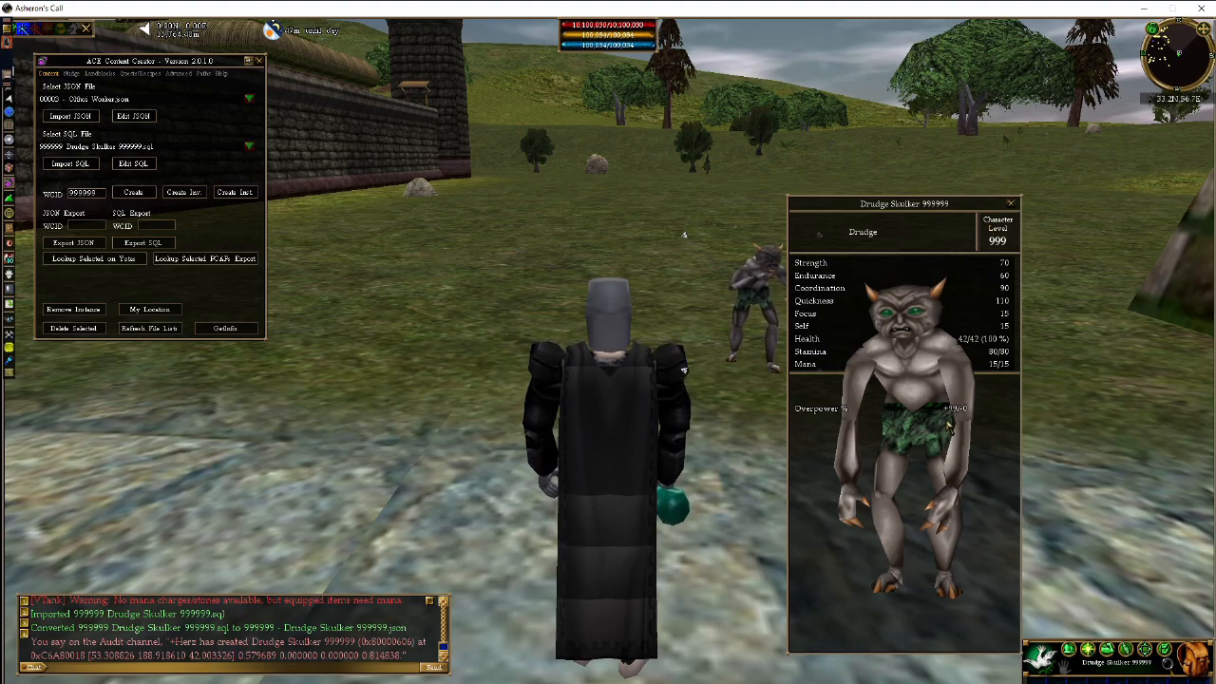
- Walk past the Drudge Skulker and swing the view around the character
key("d")
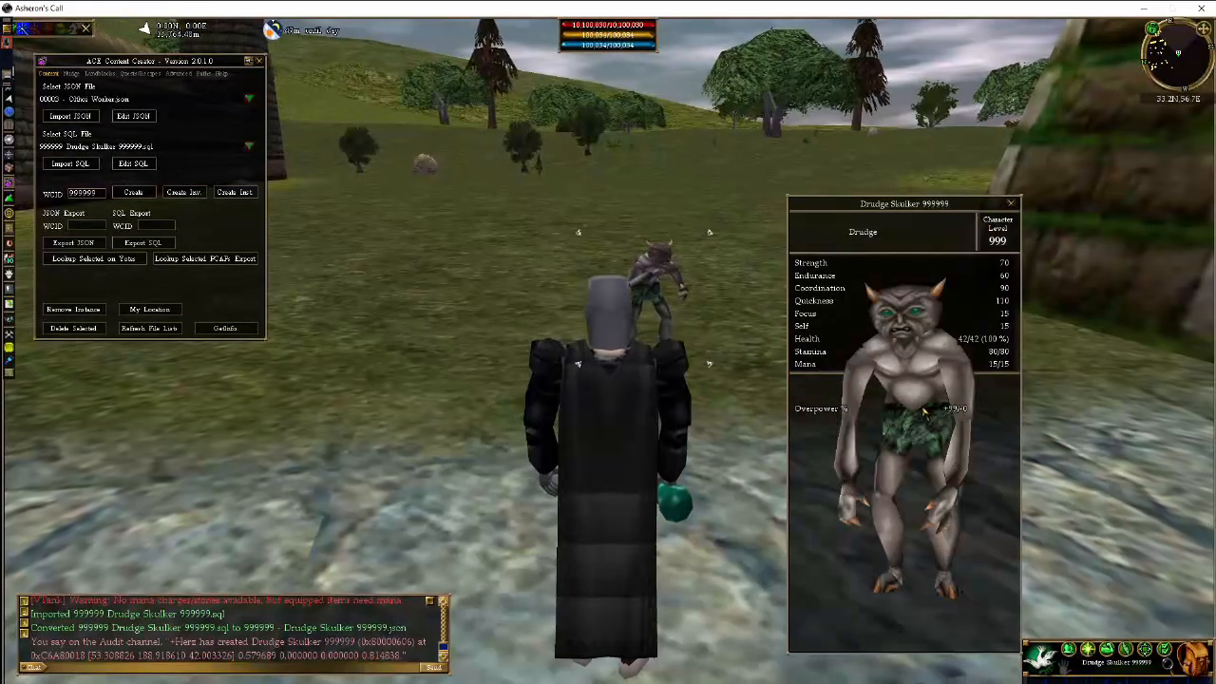
key("c")
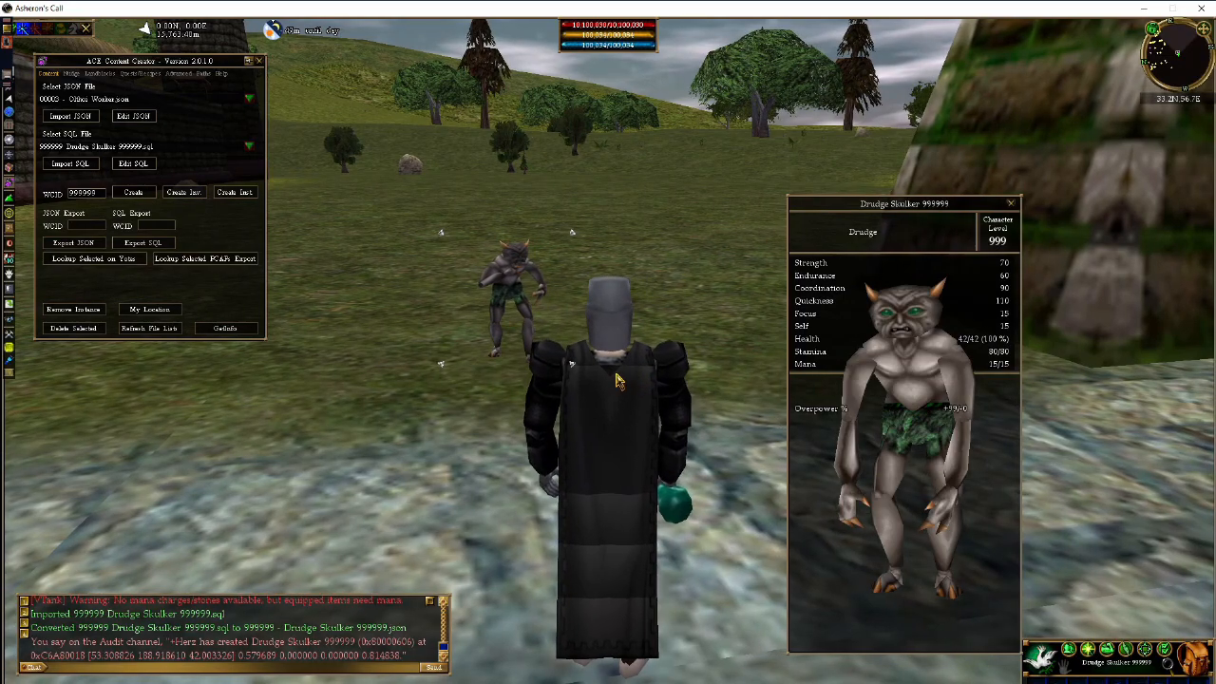
right_click(621, 381)
key("w")
right_click(454, 404)
key("a")
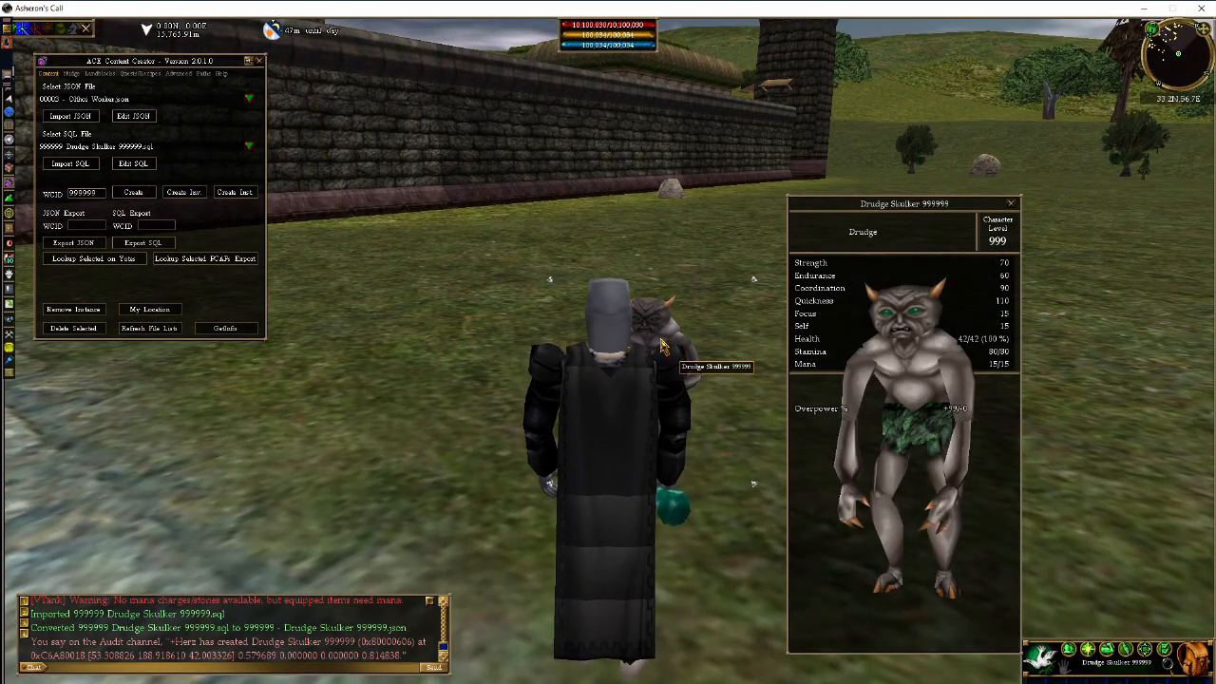
key("w")
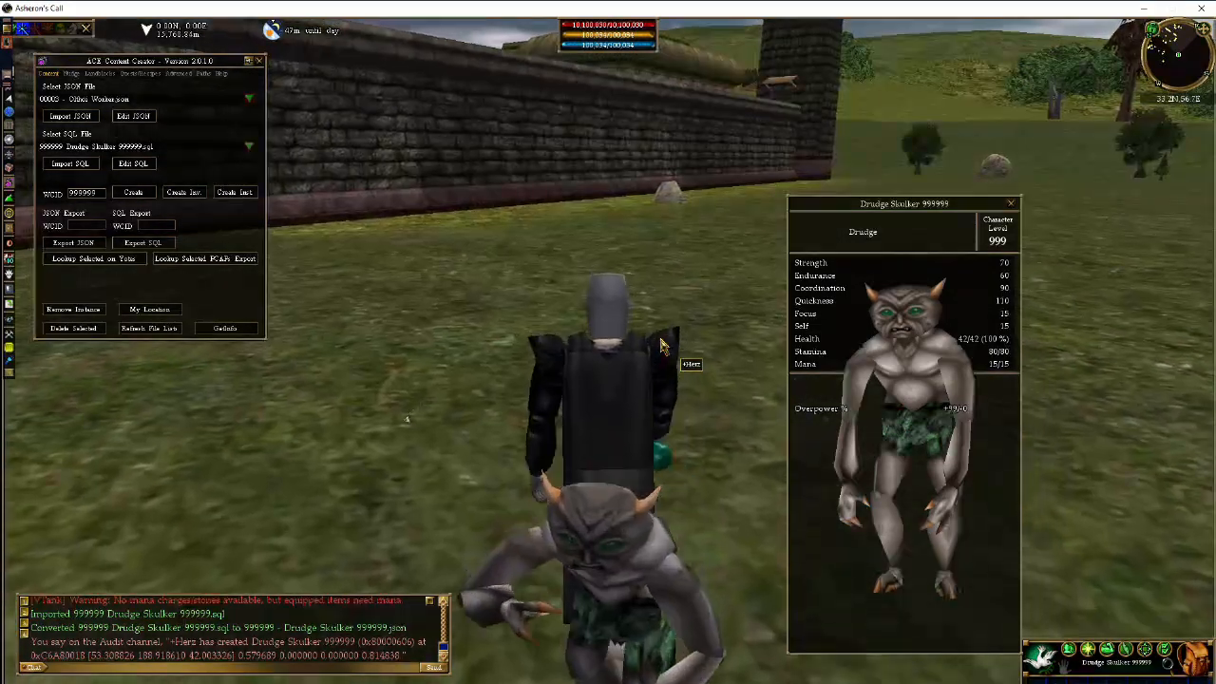
key("a")
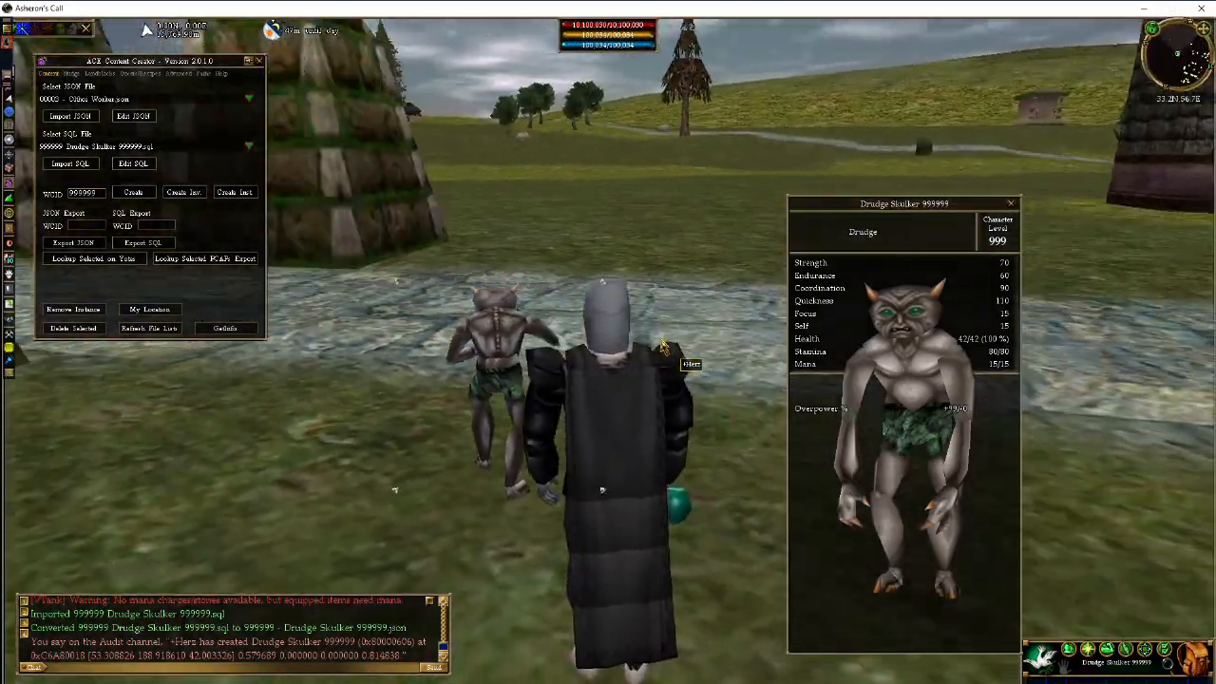
key("a")
- Close the stats panel, turn back to the Drudge Skulker and examine it again
key("a")
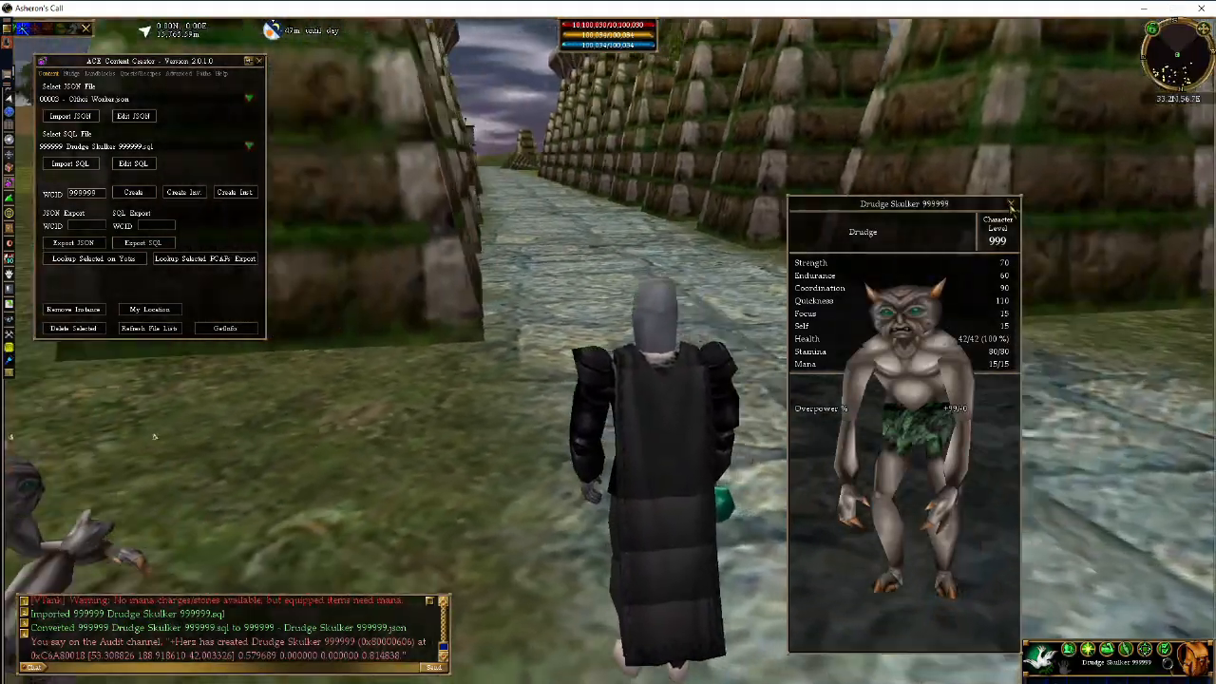
left_click(1012, 205)
key("a")
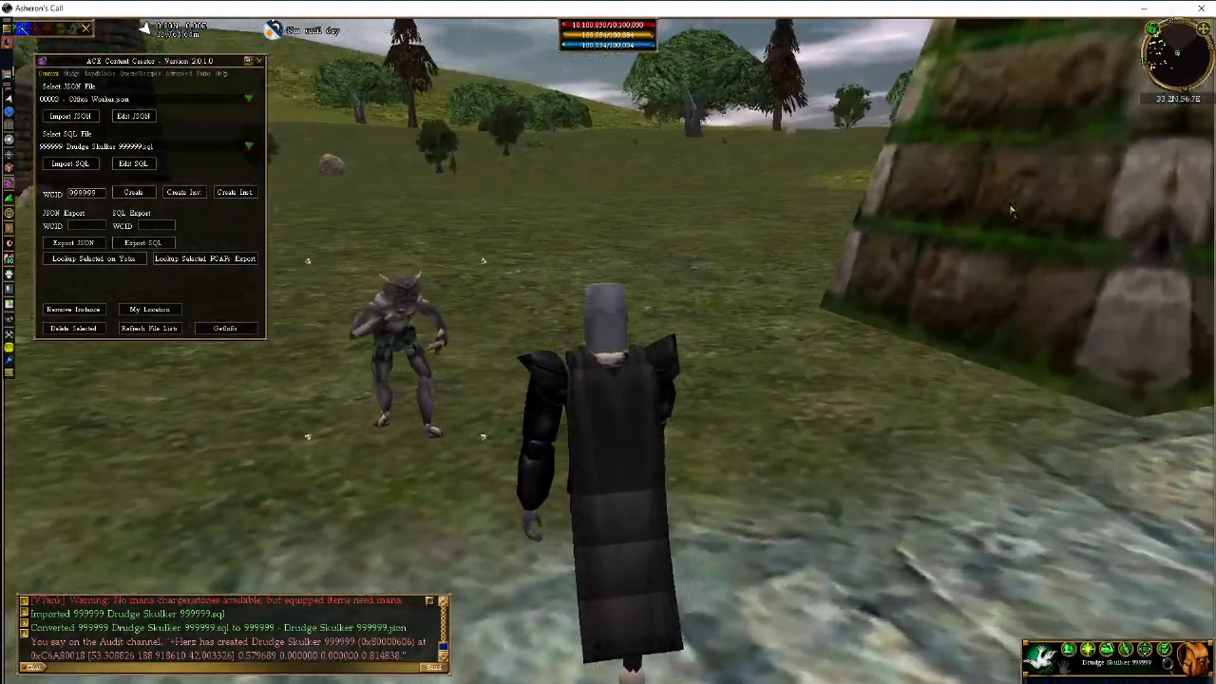
key("a")
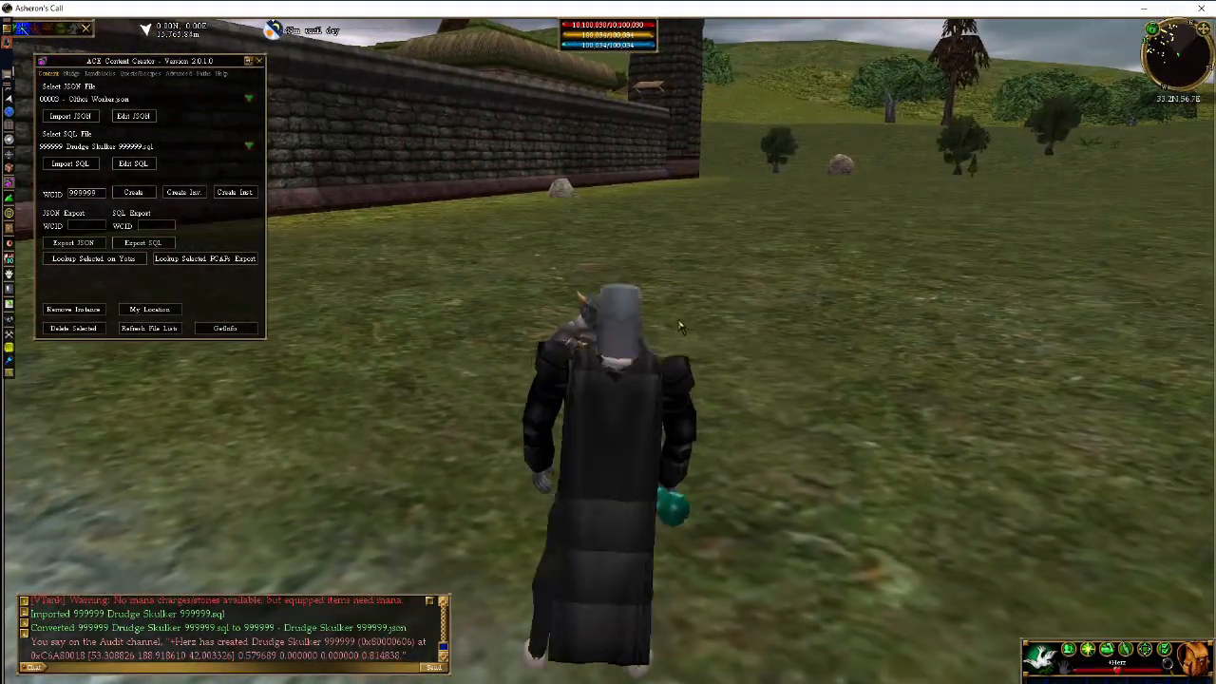
key("a")
right_click(762, 337)
- Drag the Drudge Skulker stats panel to the right edge, then close it
key("d")
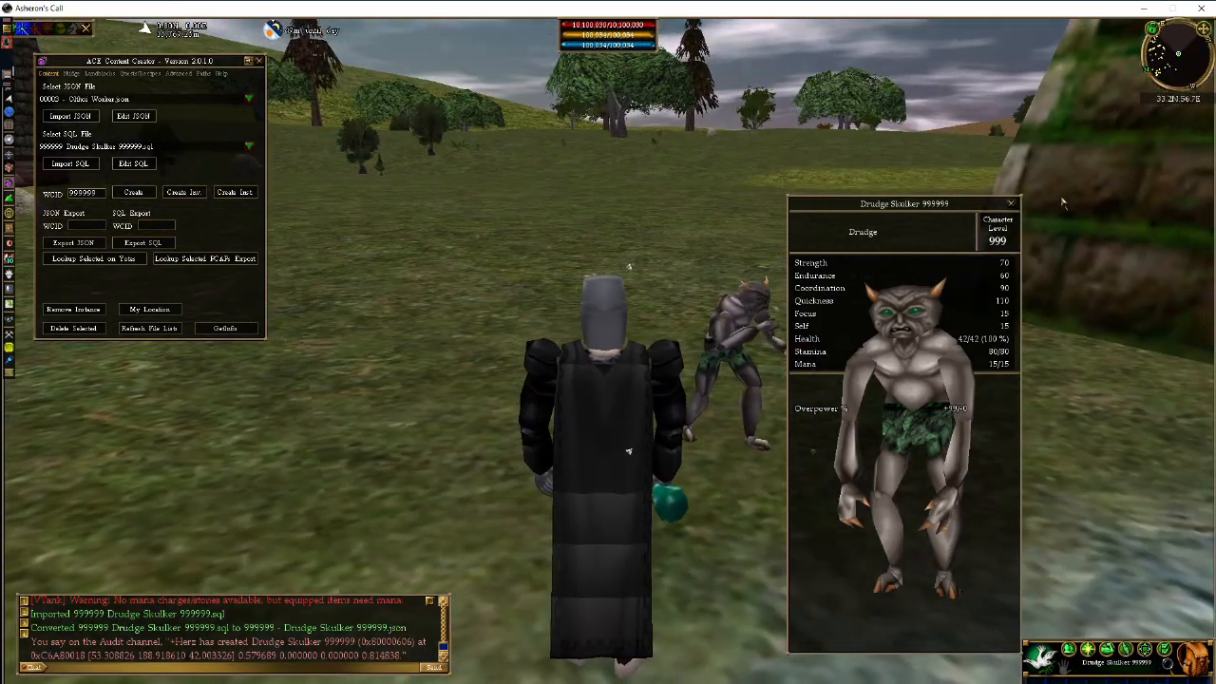
left_click_drag(1007, 194, 1179, 138)
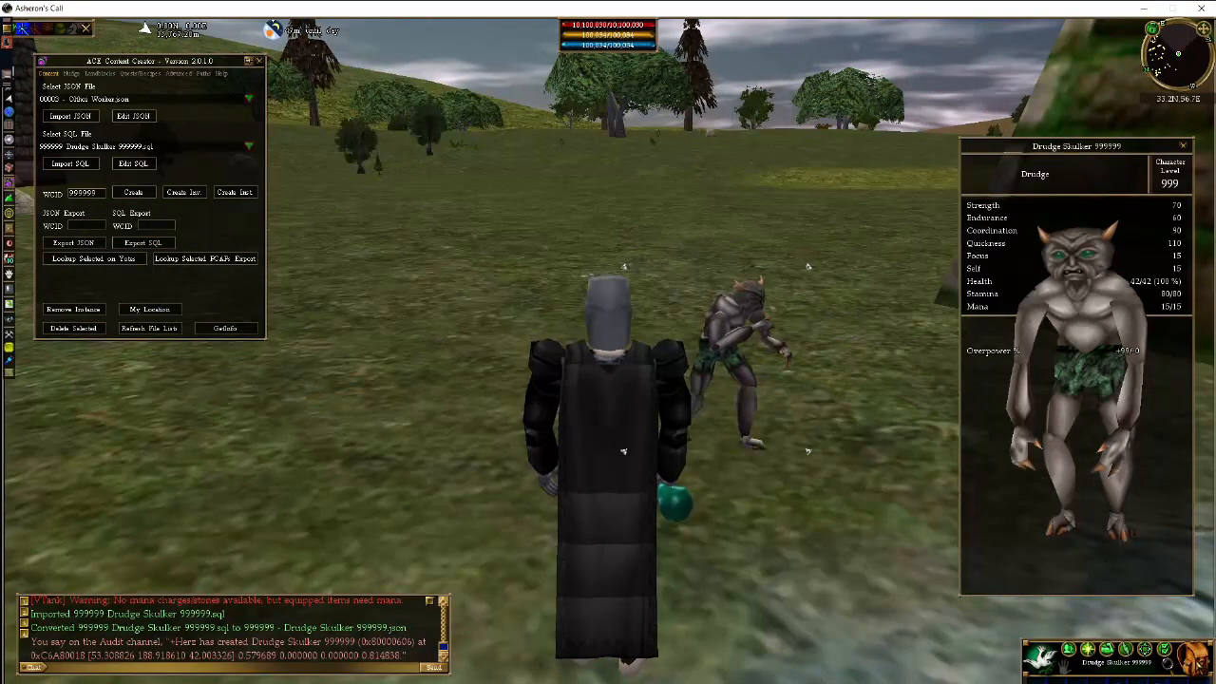
key("z")
key("c")
left_click(1194, 658)
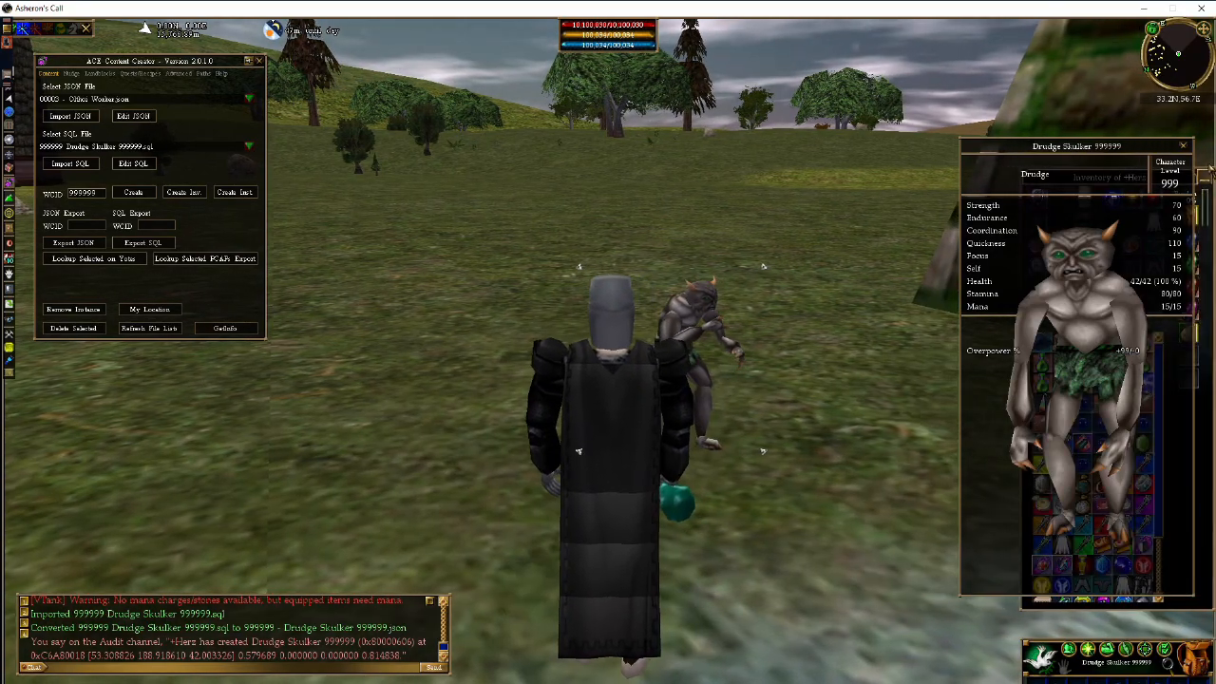
left_click(1187, 148)
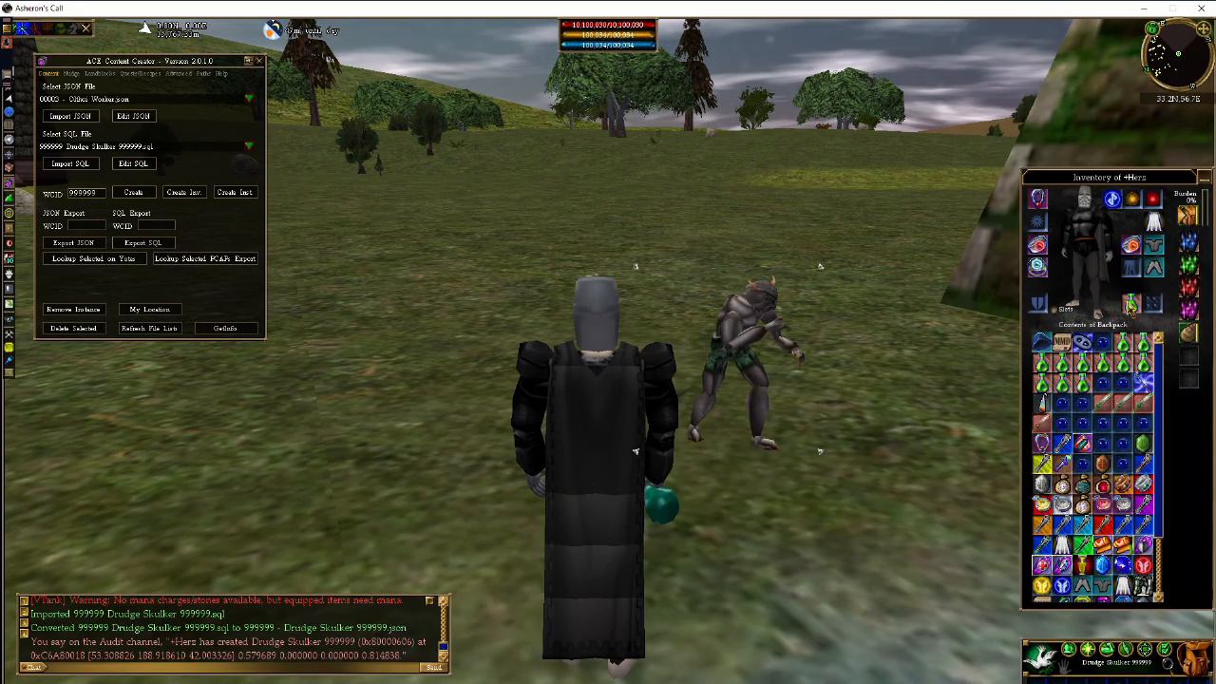
- Enter combat stance targeting the Drudge at Low attack height, then switch to WeenieFab
key("grave")
left_click(1194, 658)
key("a")
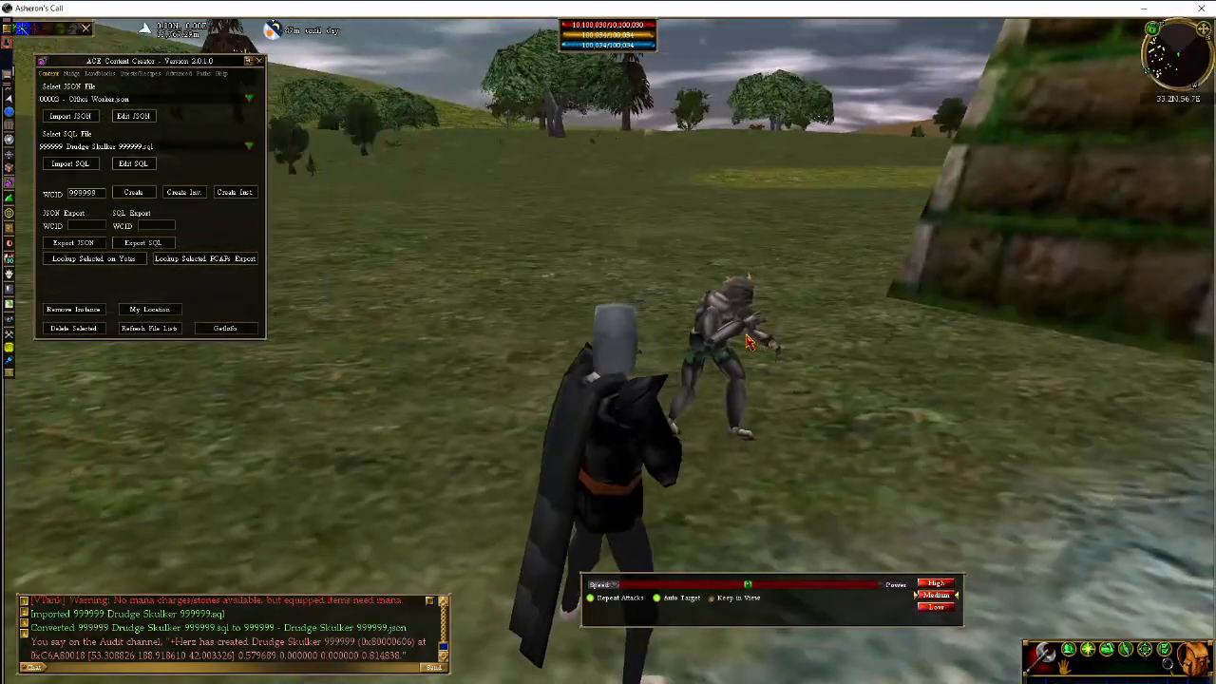
key("Delete")
left_click(748, 349)
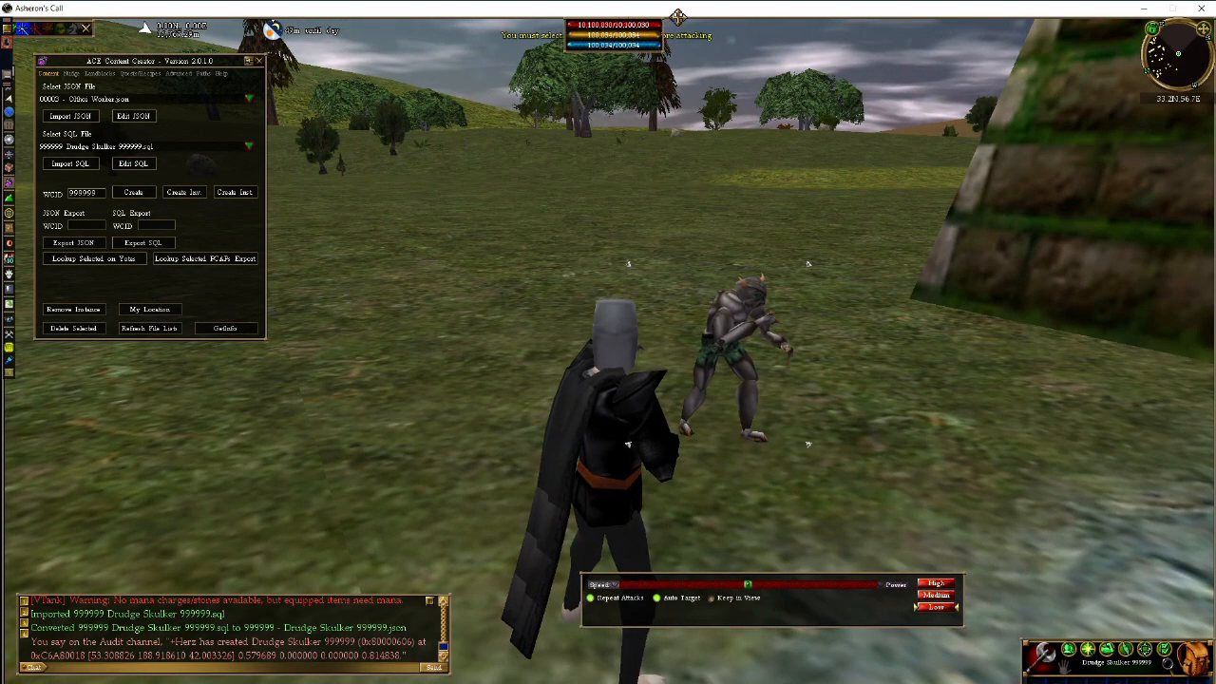
left_click_drag(634, 20, 852, 20)
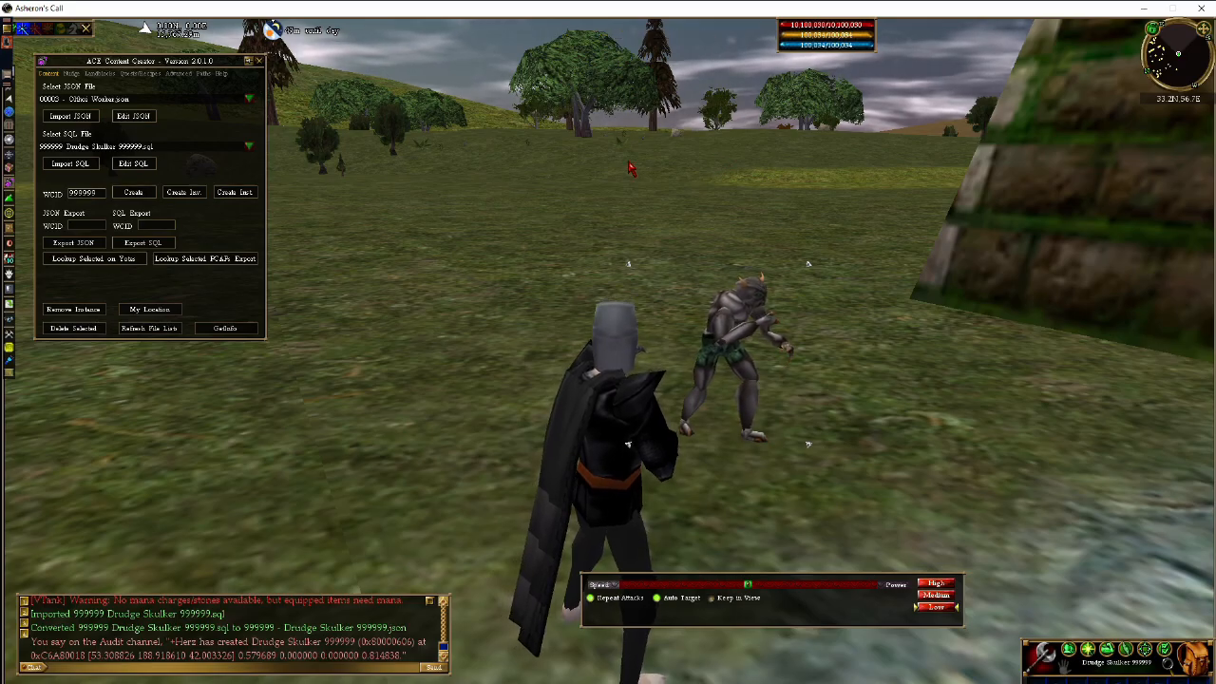
key("alt+Tab")
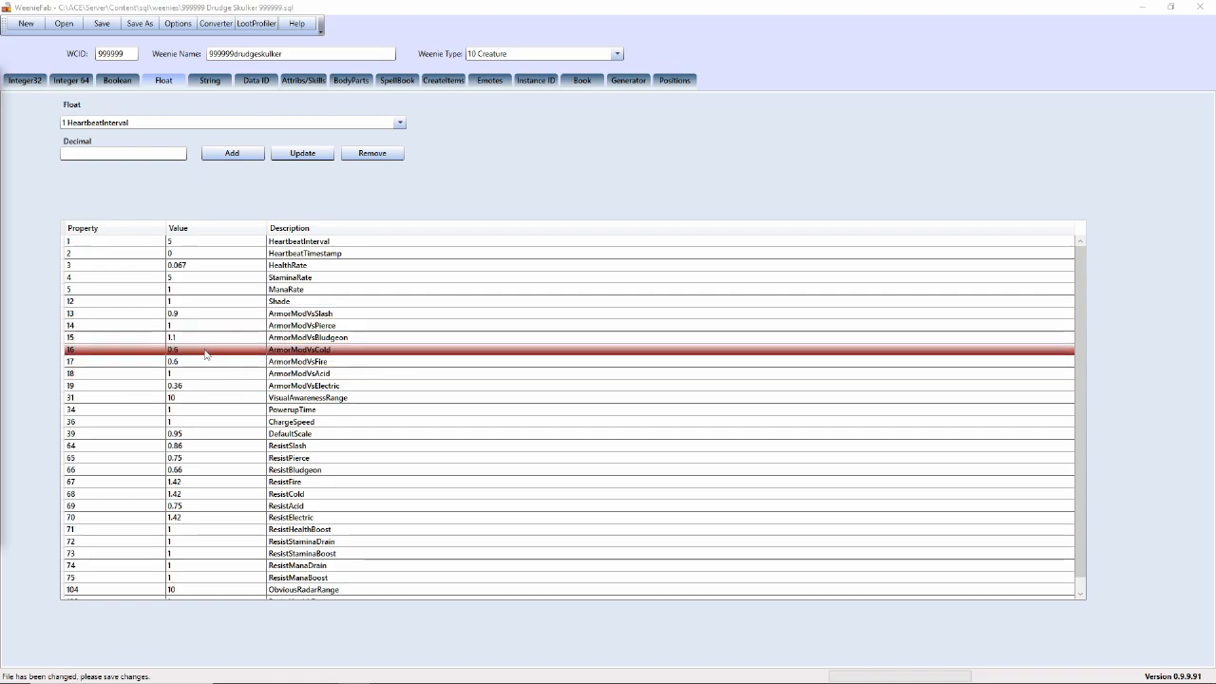
- Change VisualAwarenessRange from 10 to 1
left_click(342, 399)
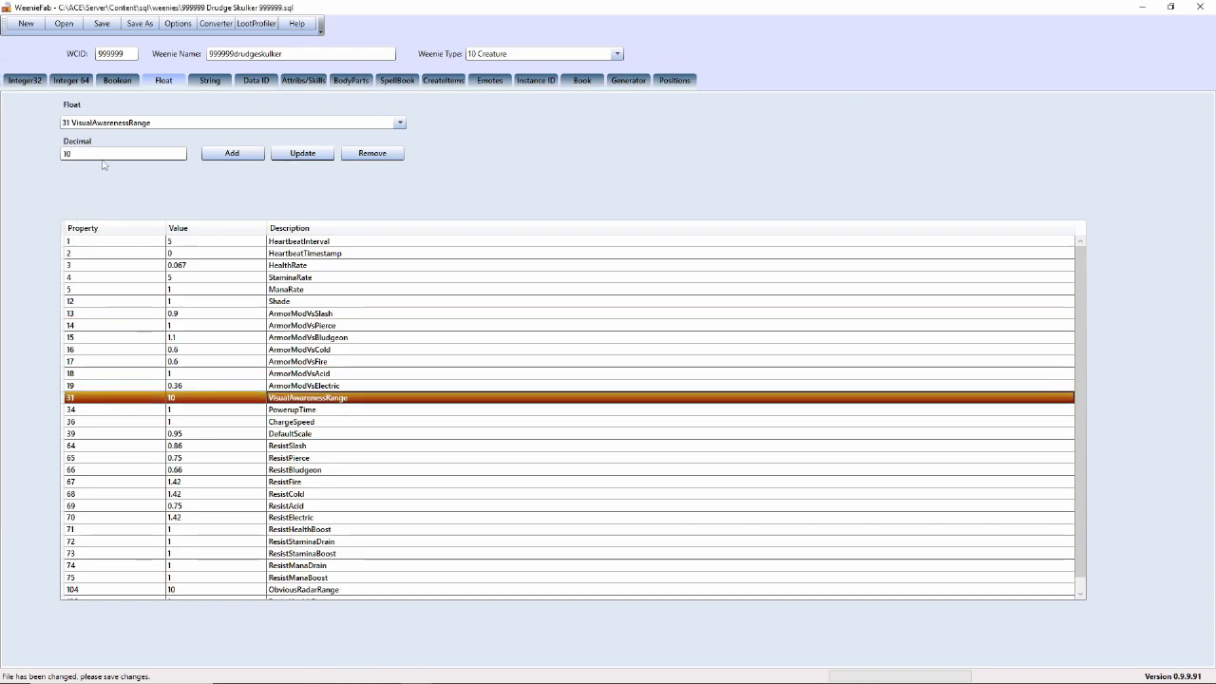
left_click_drag(100, 154, 38, 154)
type("1")
left_click(302, 155)
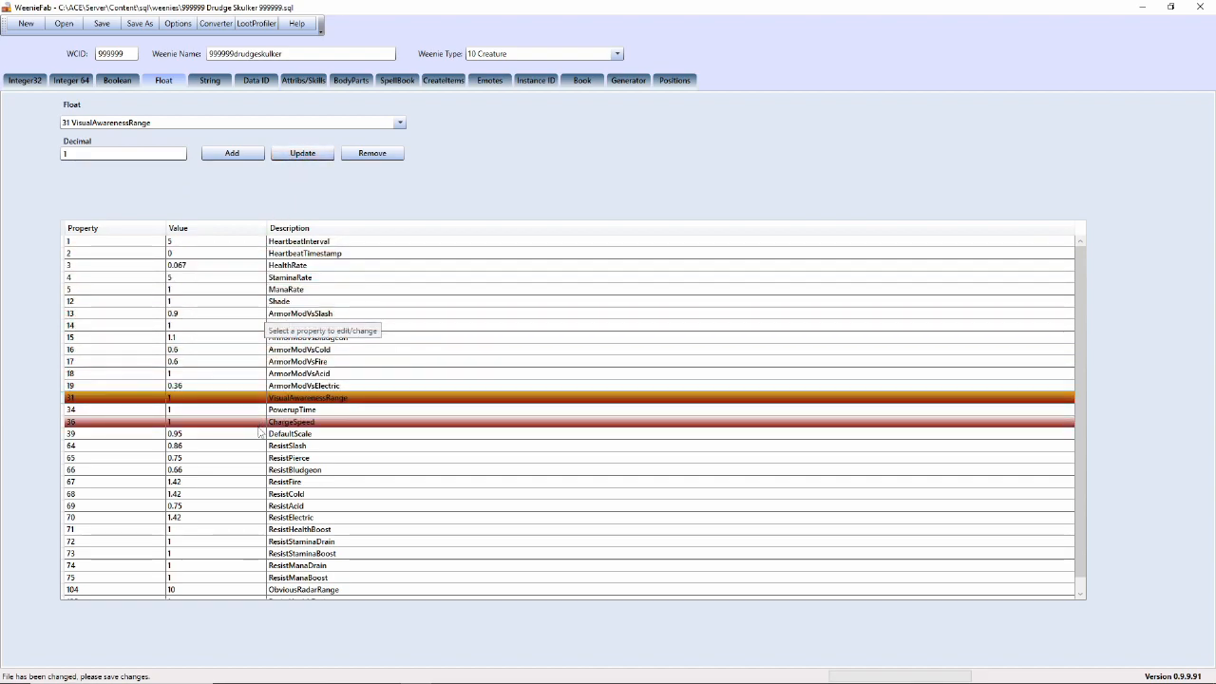
- Change DefaultScale from 0.95 to 0.5
left_click(326, 436)
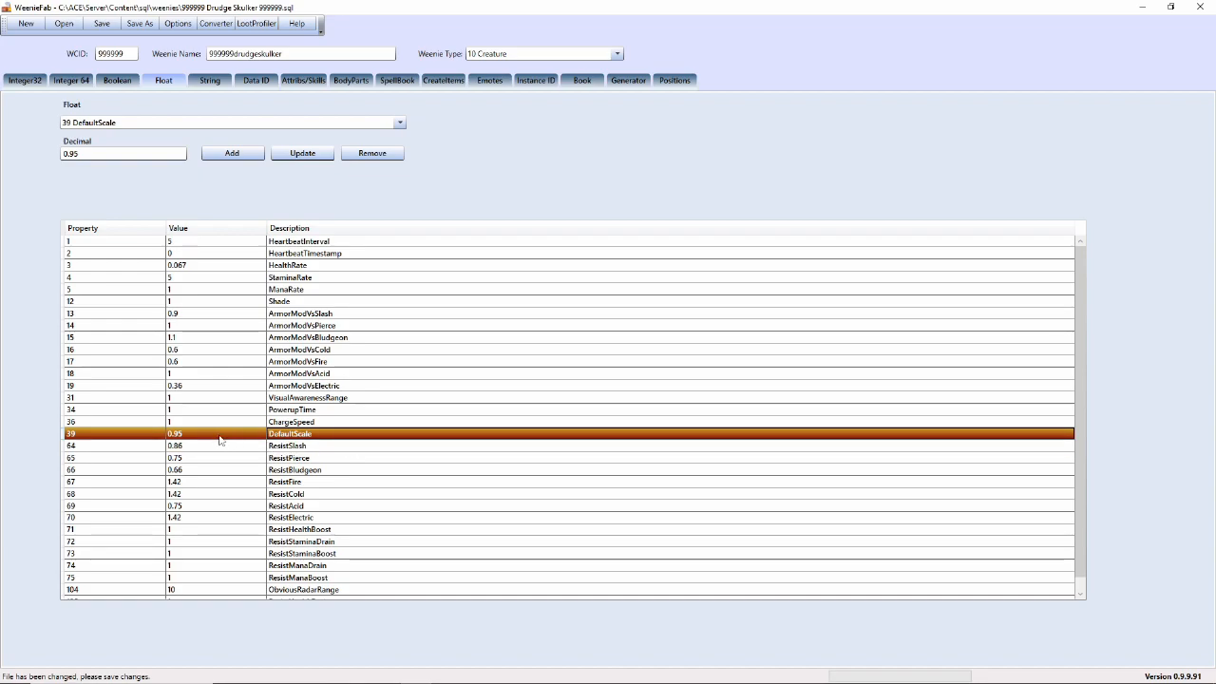
left_click_drag(78, 156, 72, 152)
type("5")
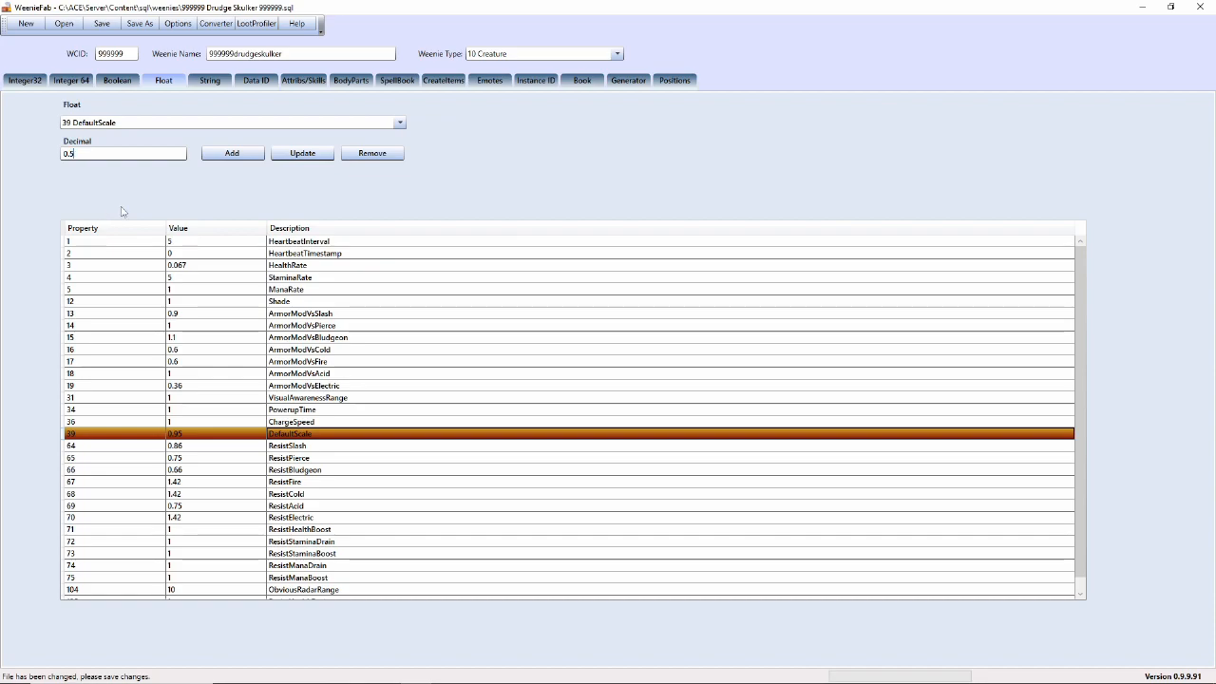
left_click(308, 156)
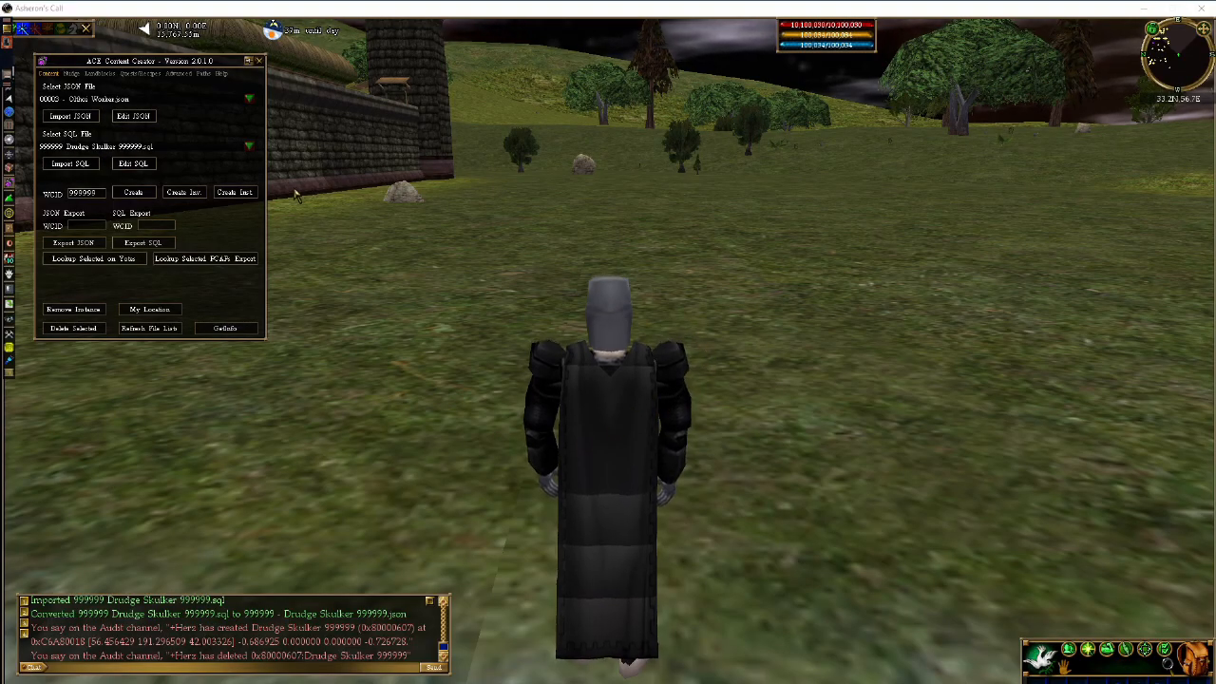
- Reimport the edited SQL, spawn the half-size Drudge Skulker 999999 and examine it
left_click(84, 166)
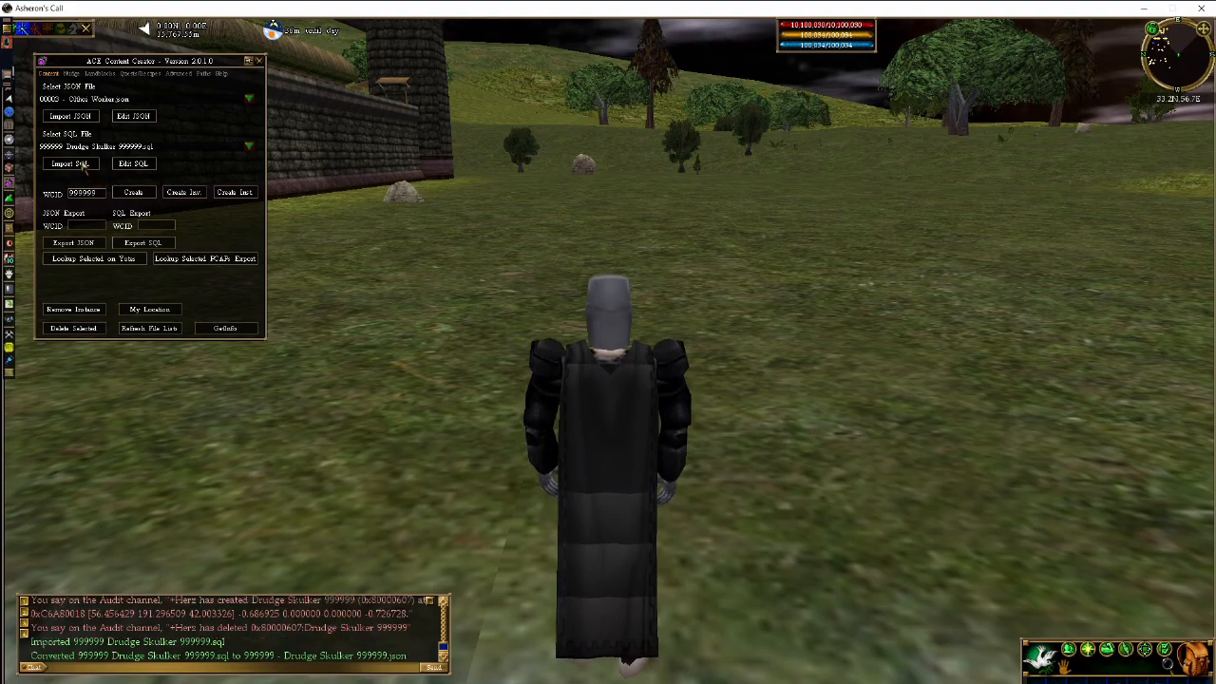
left_click(129, 193)
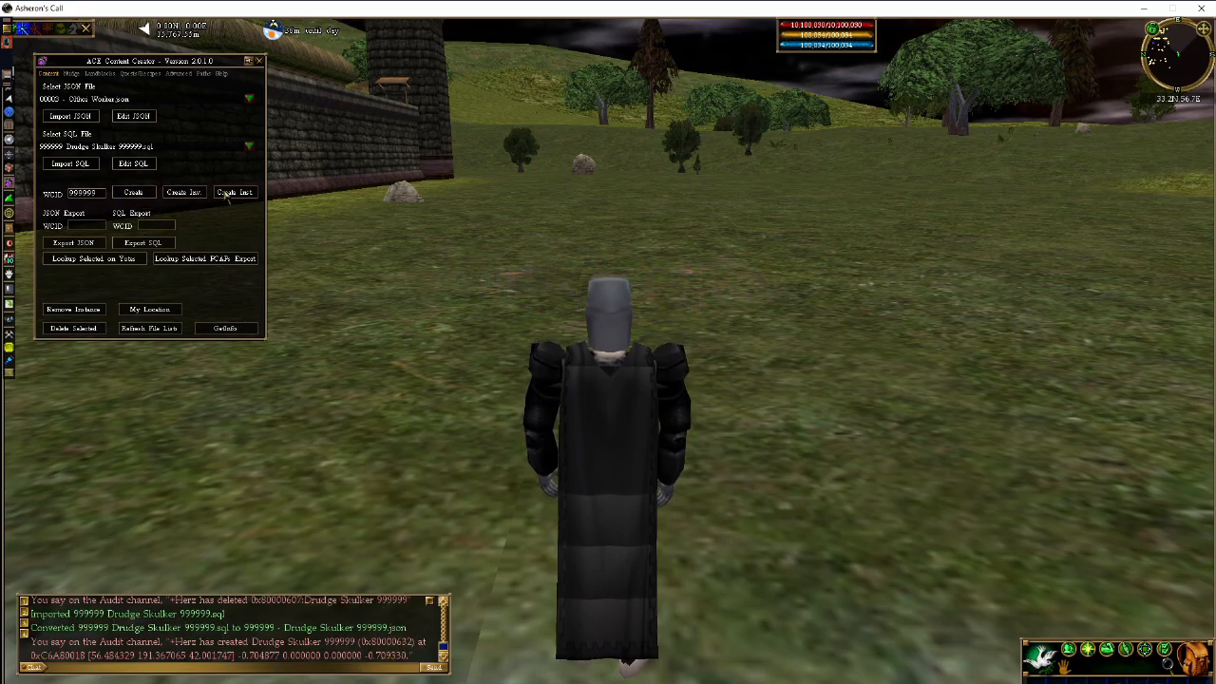
key("d")
key("d")
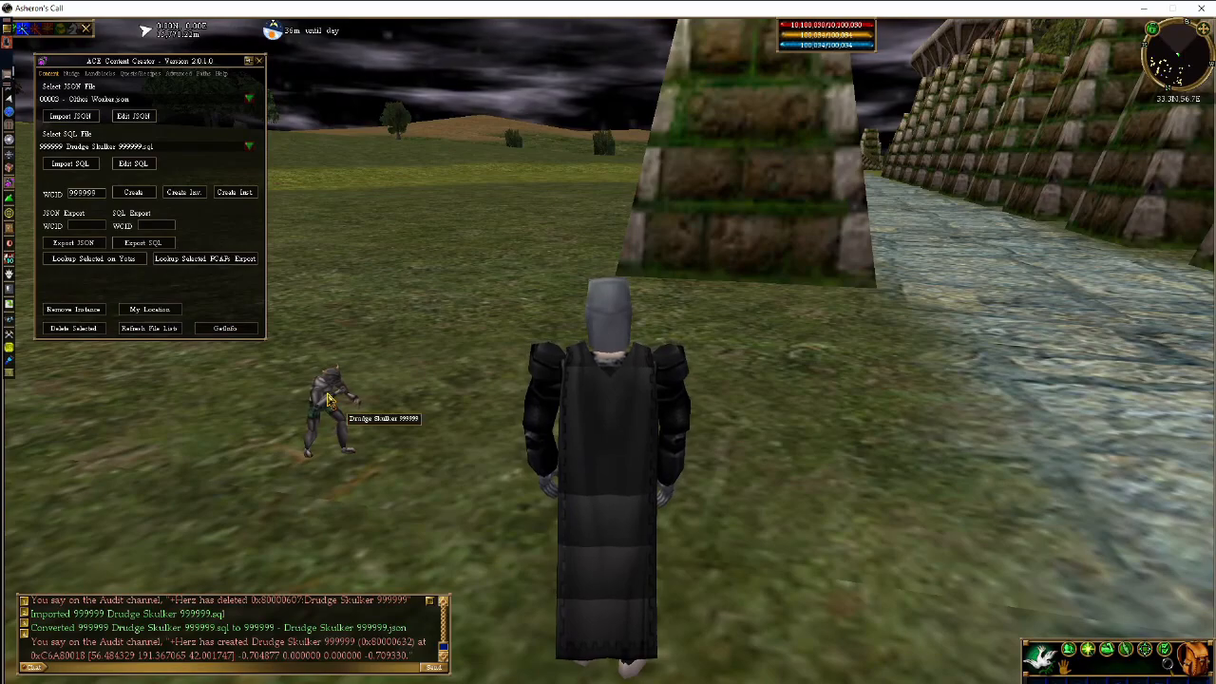
double_click(327, 399)
key("a")
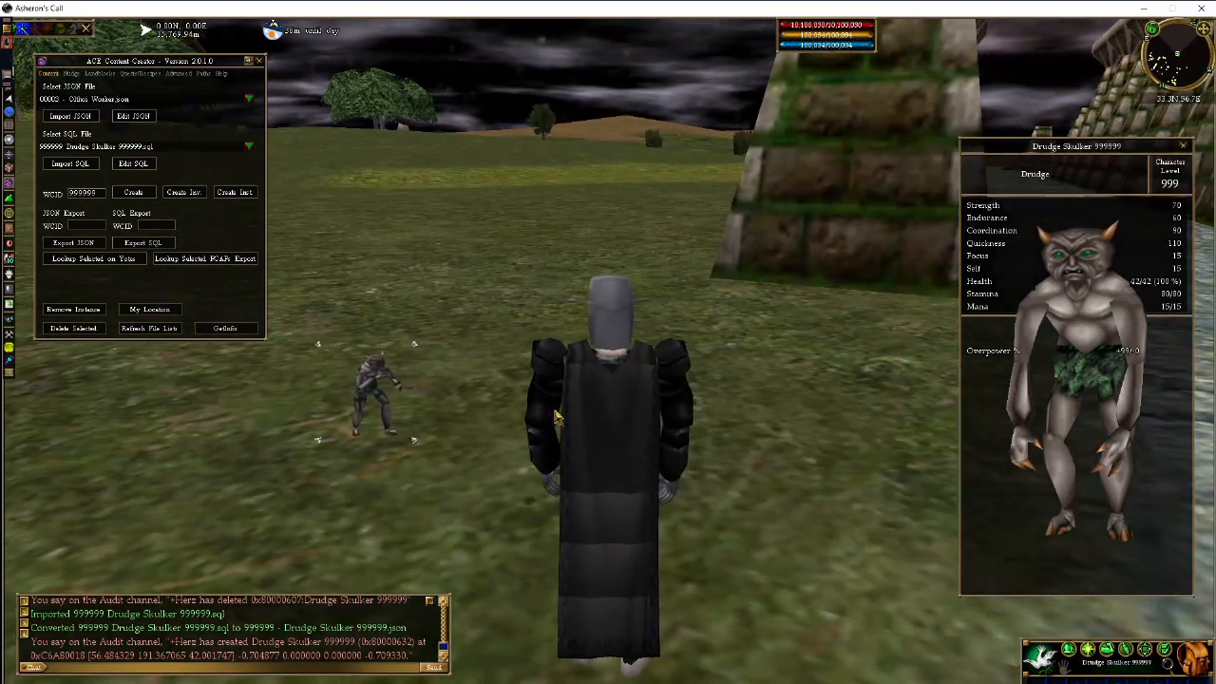
double_click(643, 410)
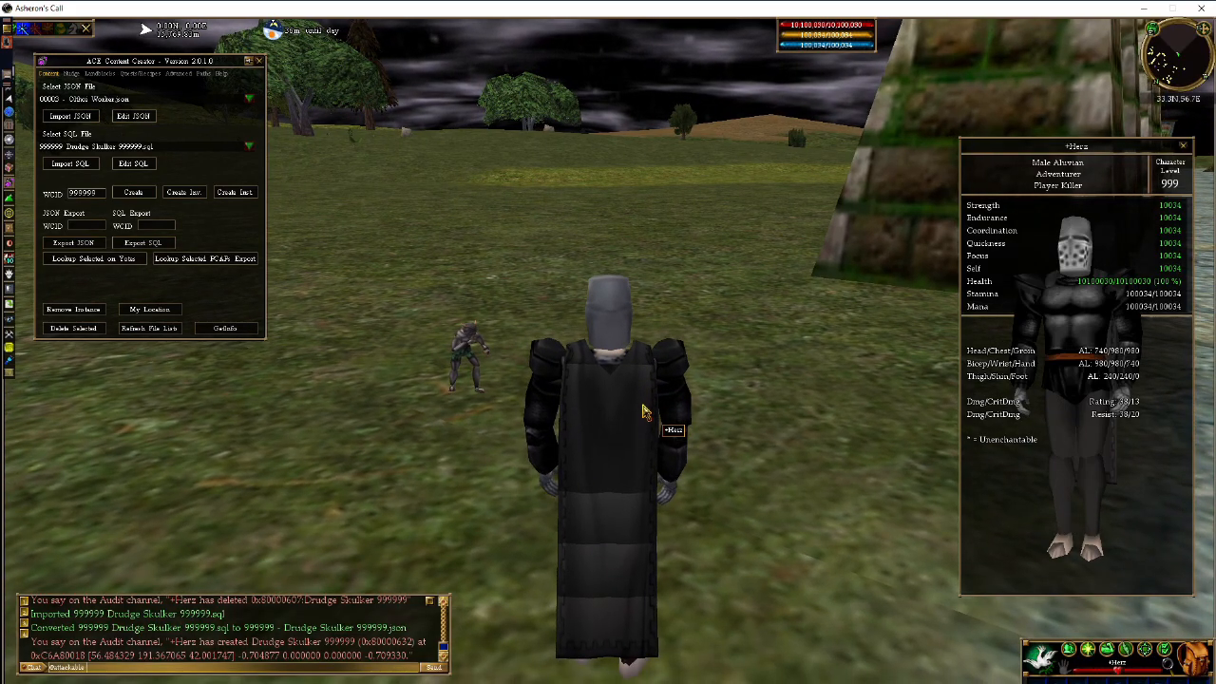
- Close the Content Creator panel, re-examine the small Drudge, then return to WeenieFab
key("q")
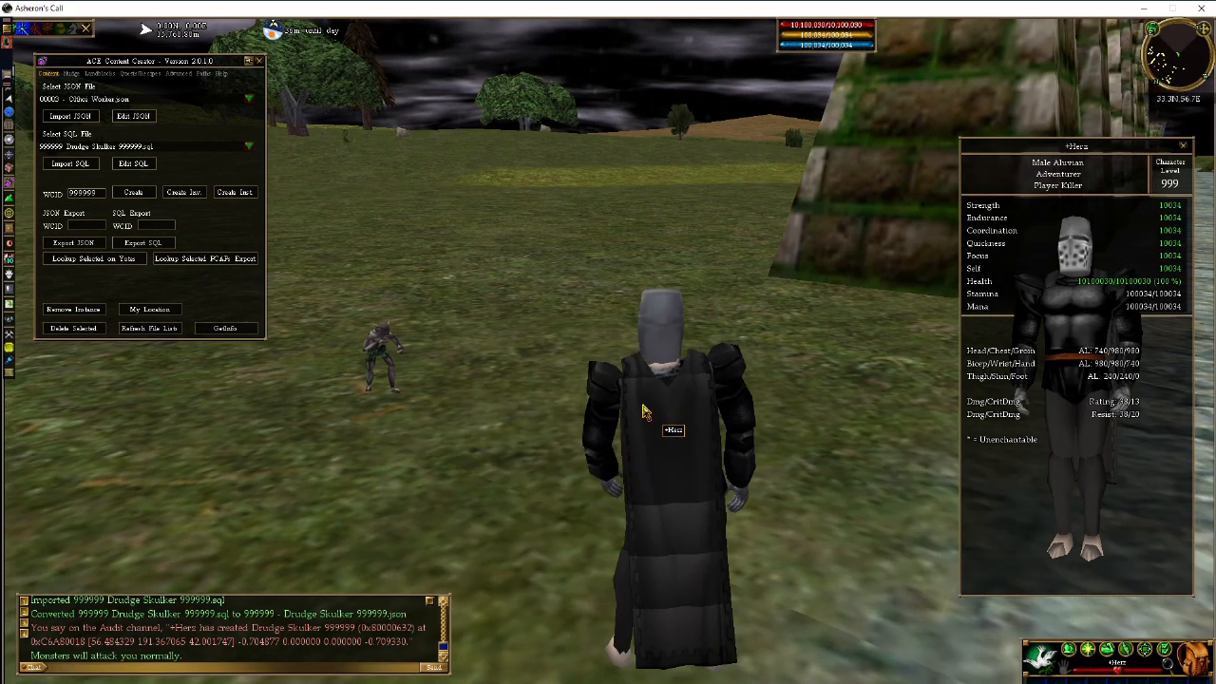
key("a")
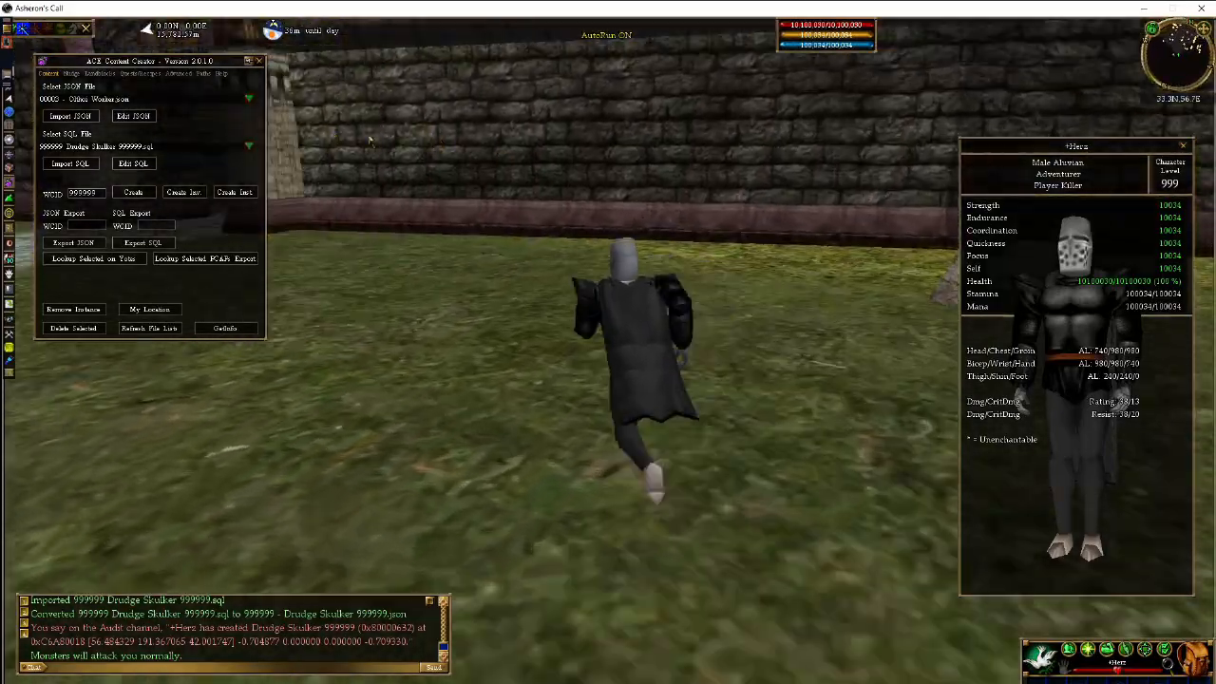
key("q")
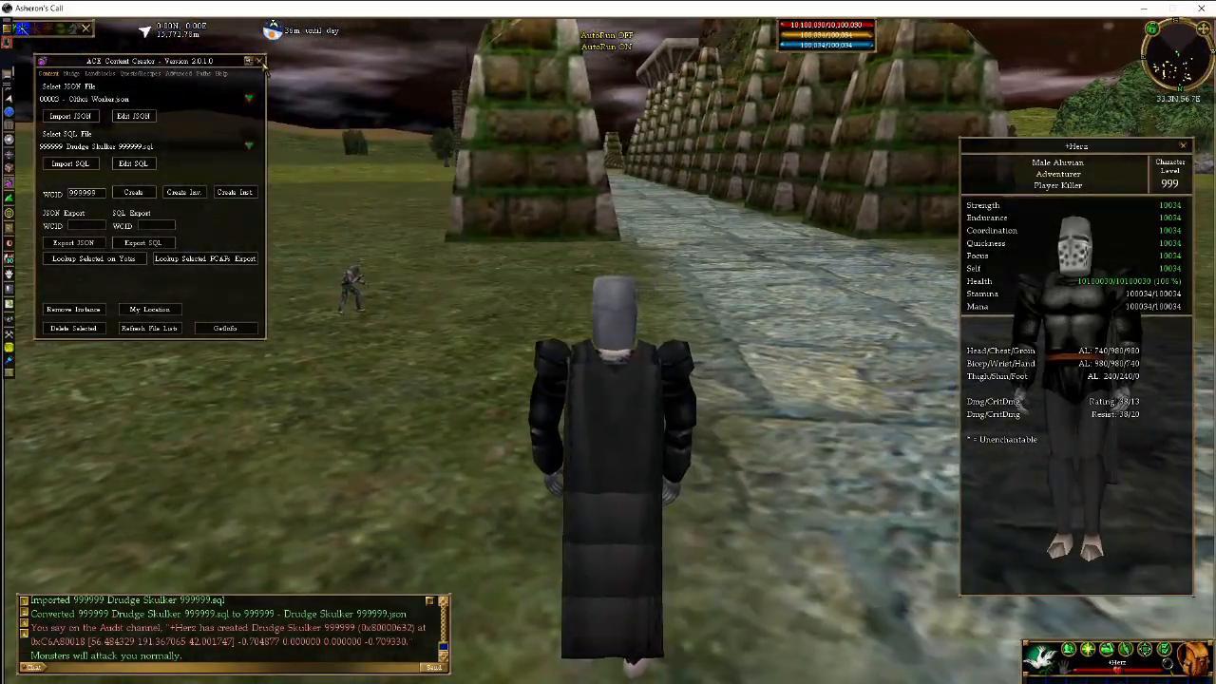
left_click(261, 61)
key("a")
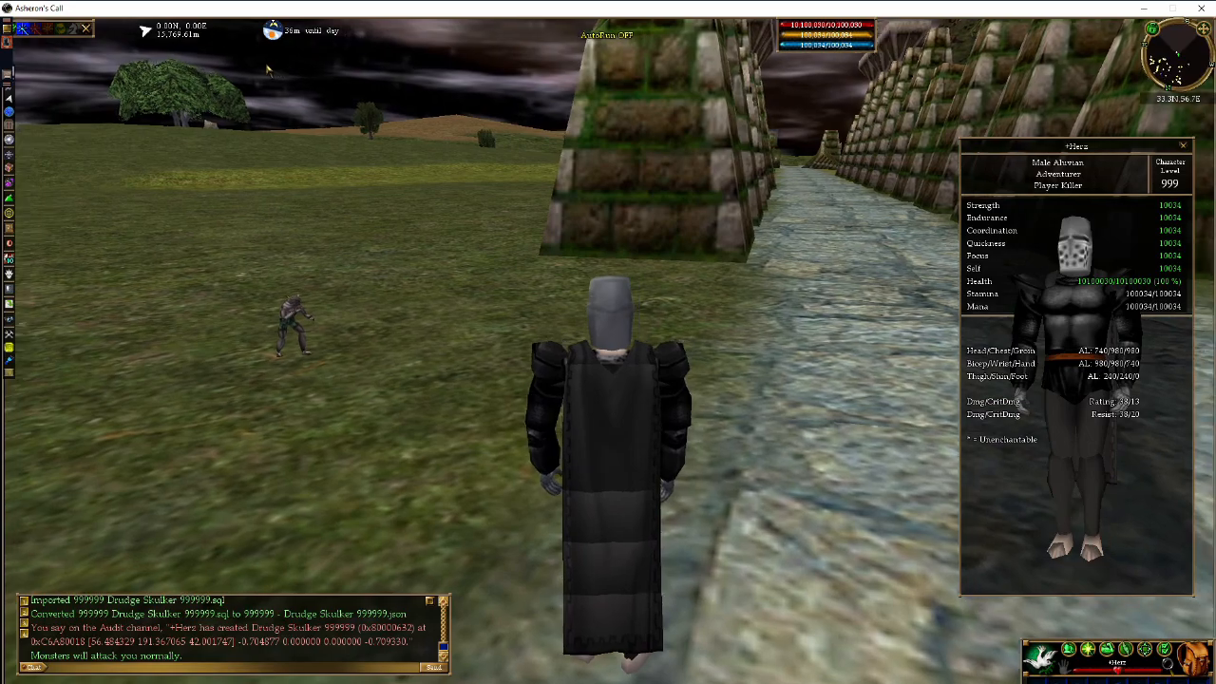
key("a")
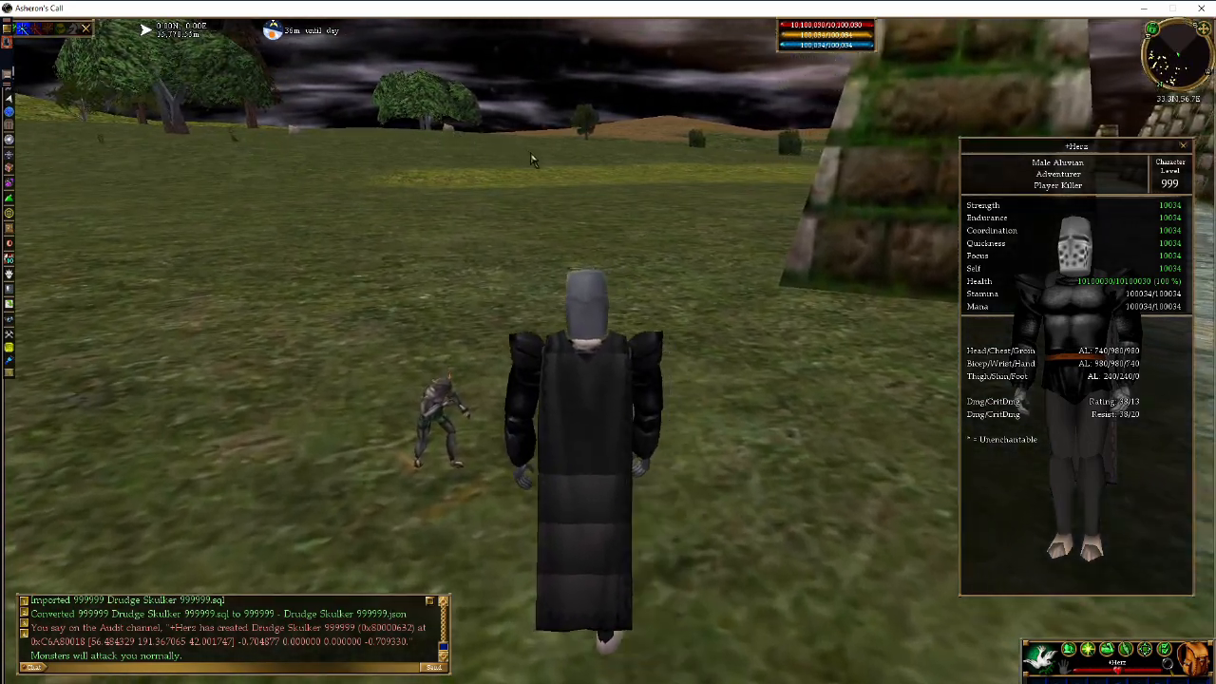
key("a")
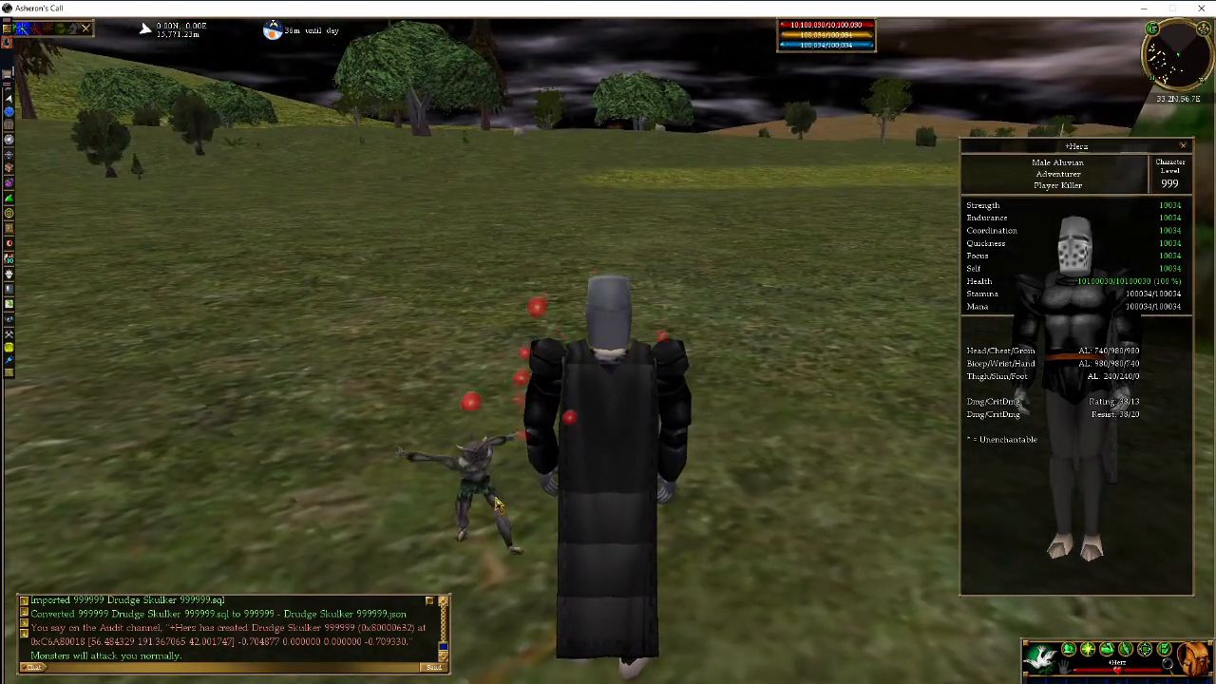
right_click(501, 497)
key("d")
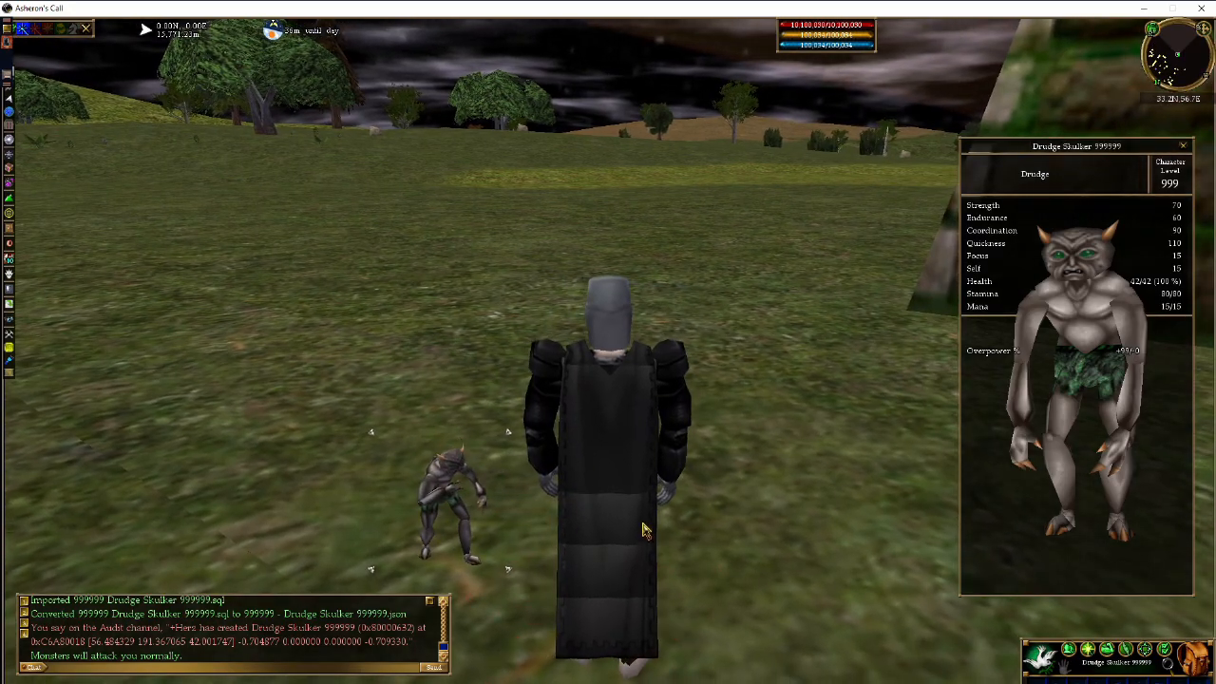
key("alt+Tab")
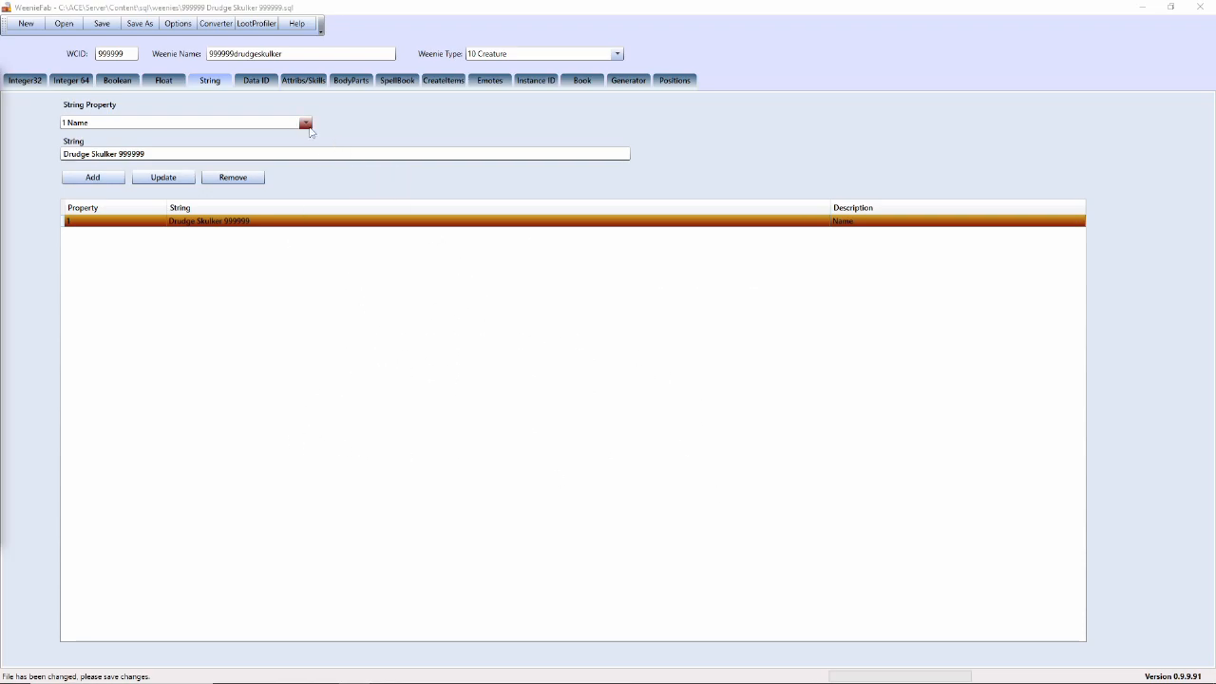
- On the Data ID tab, set the Setup value to 33556443
left_click(256, 81)
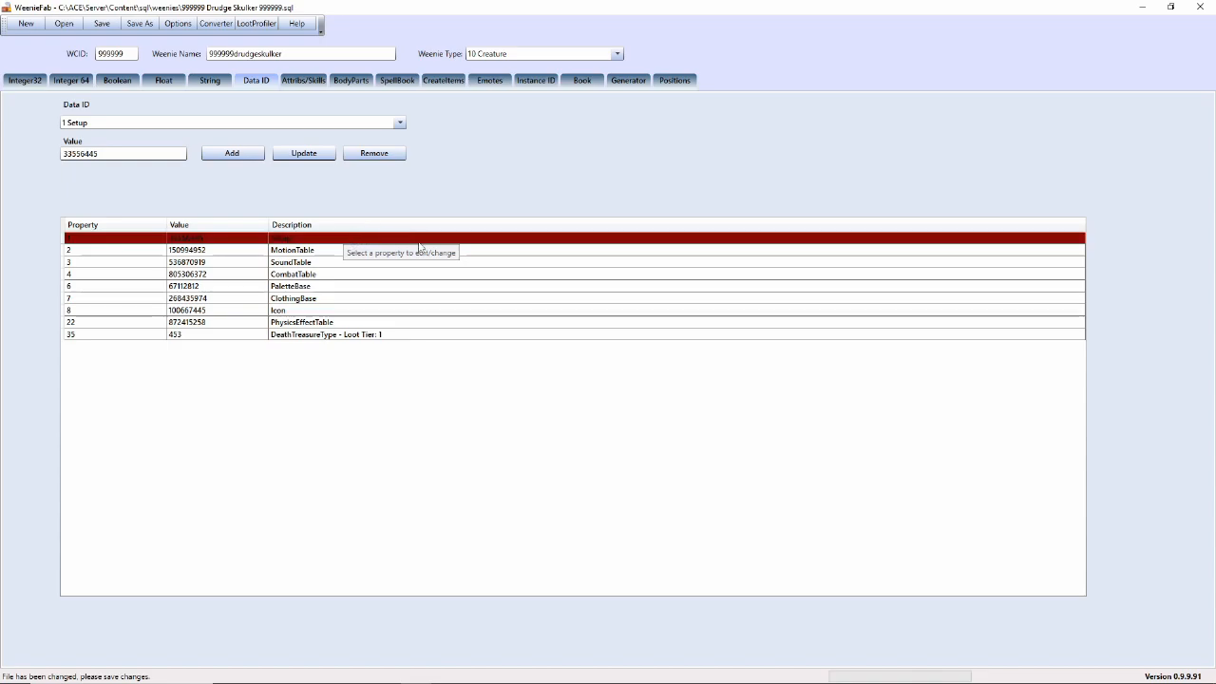
left_click(145, 155)
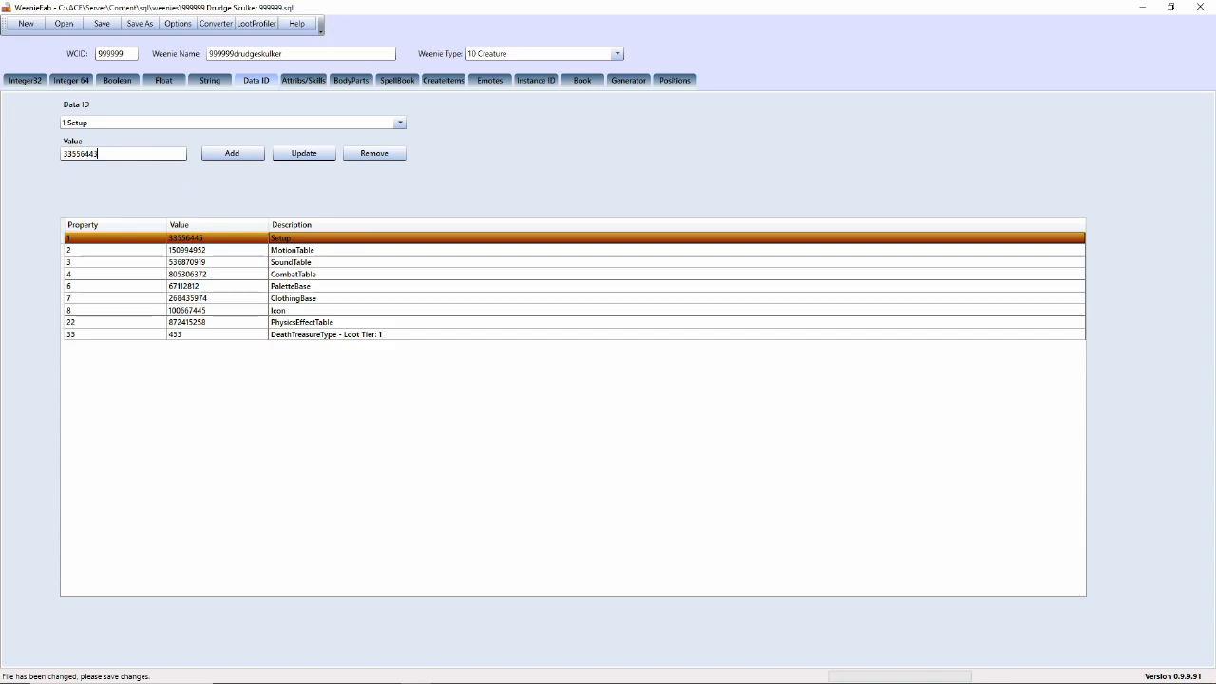
left_click(303, 155)
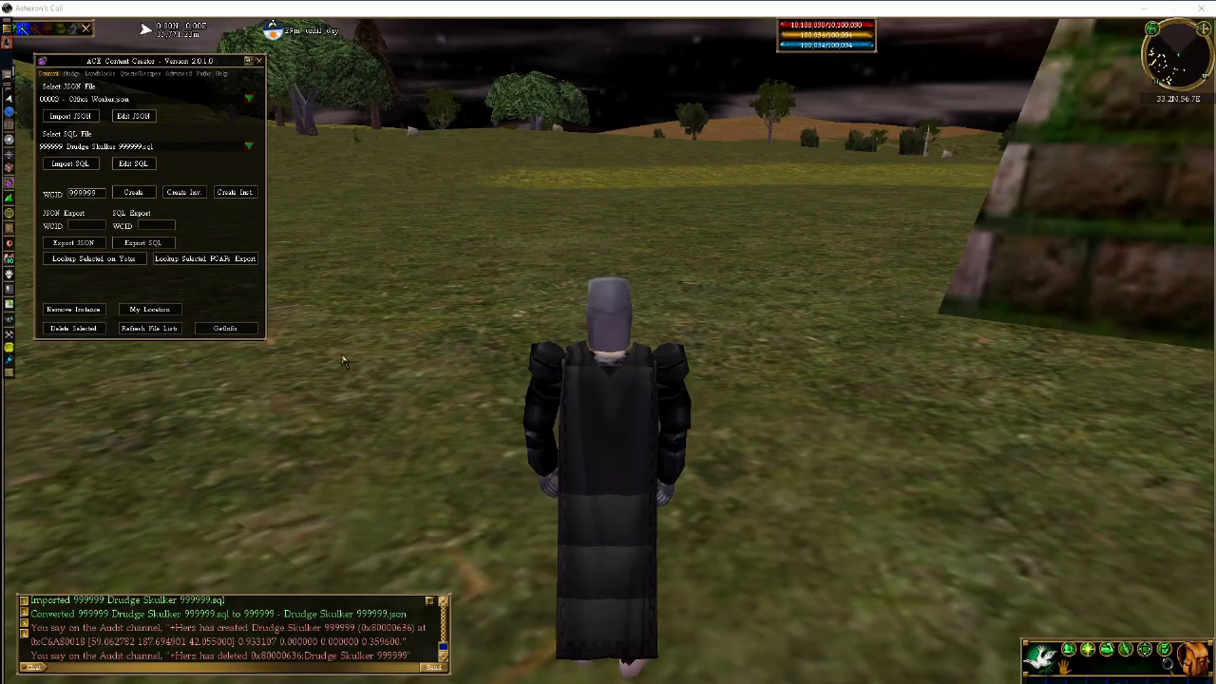
- Reimport the SQL, respawn Drudge Skulker 999999, select it and look around the new model
left_click(69, 163)
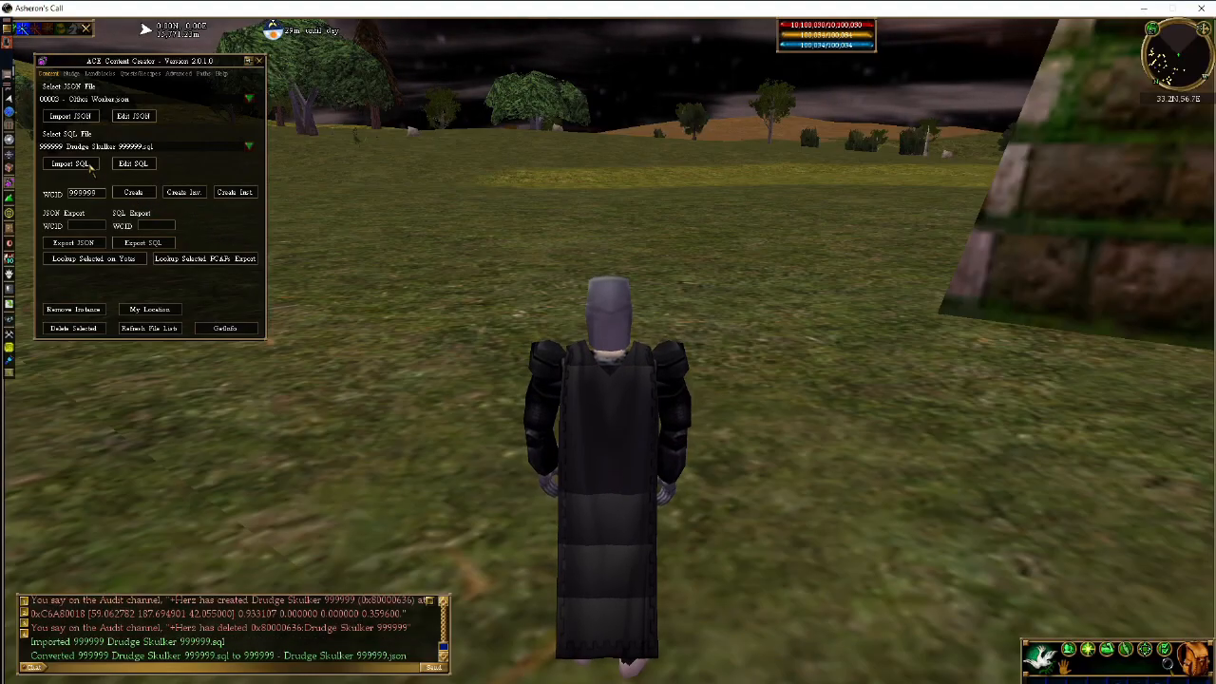
left_click(119, 192)
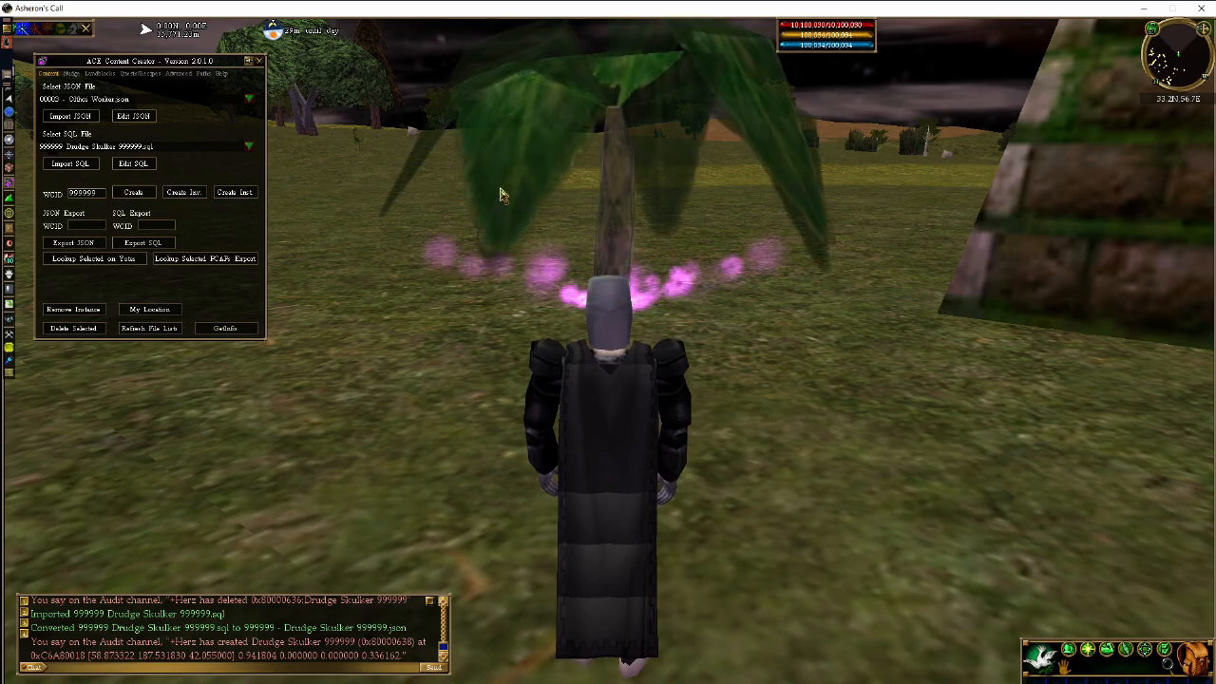
left_click(634, 187)
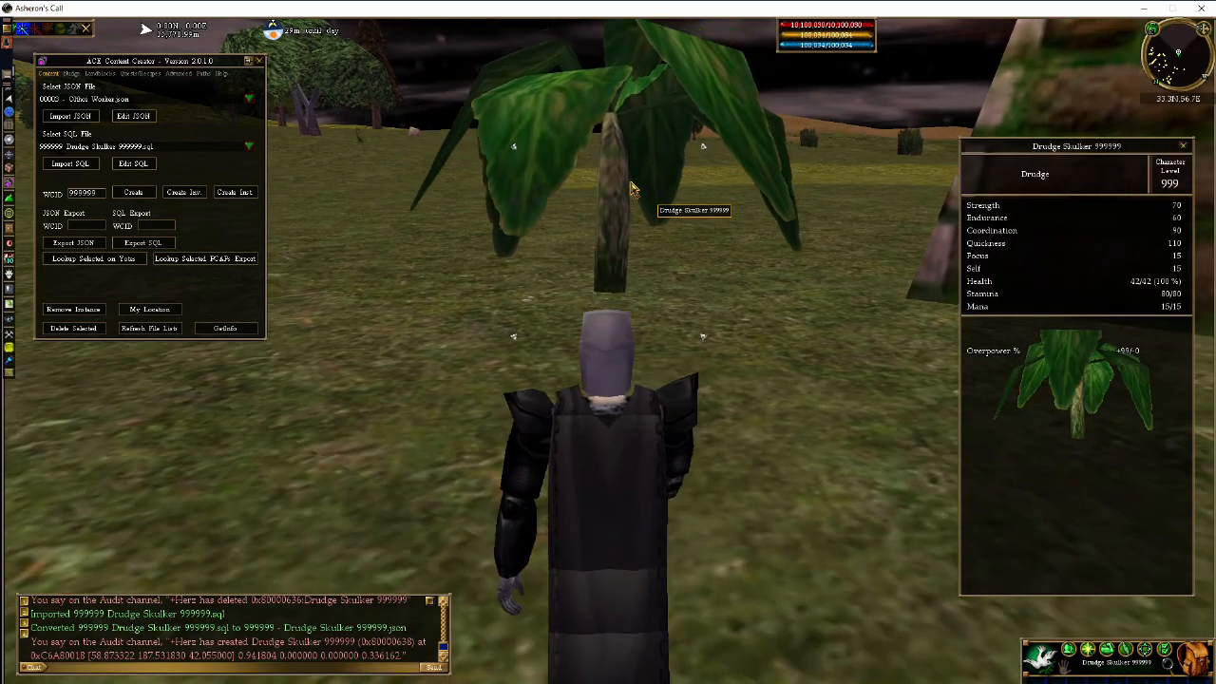
key("a")
key("d")
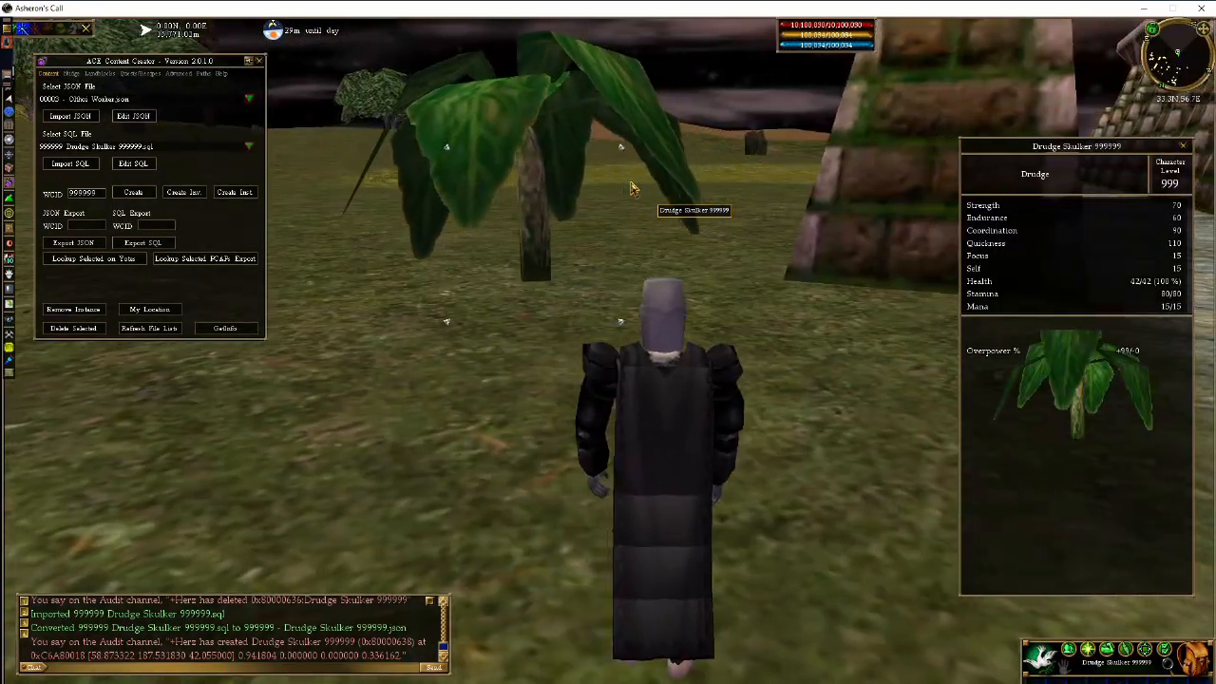
key("a")
key("a")
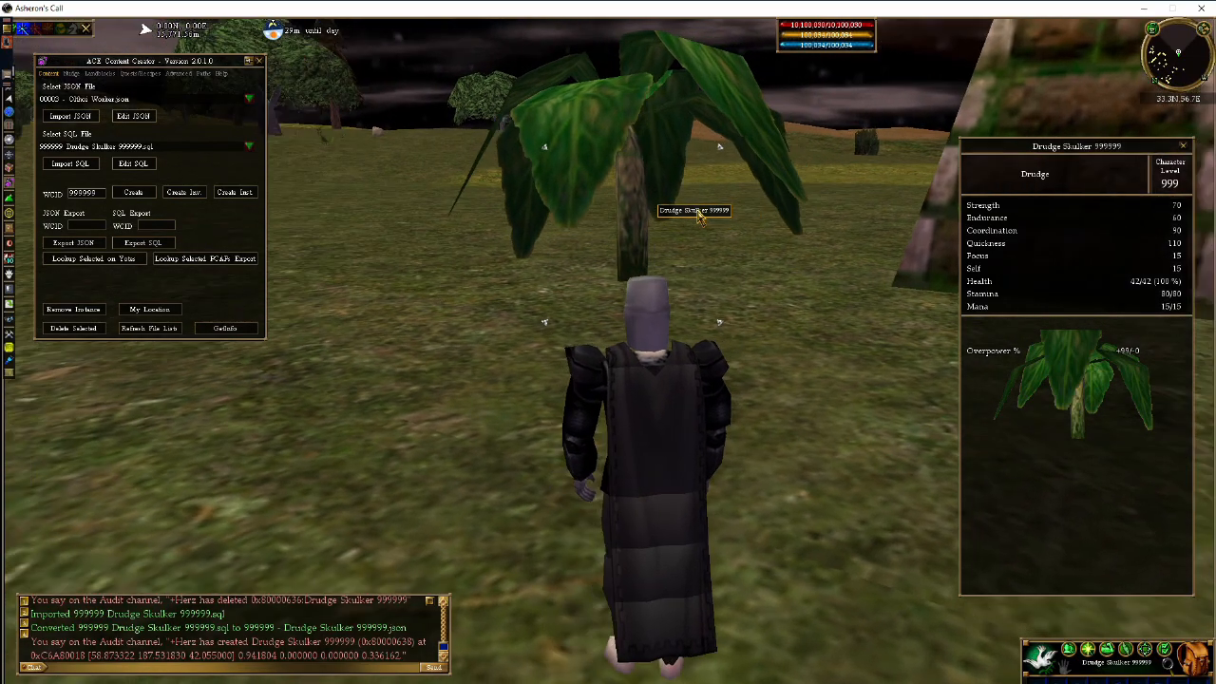
key("d")
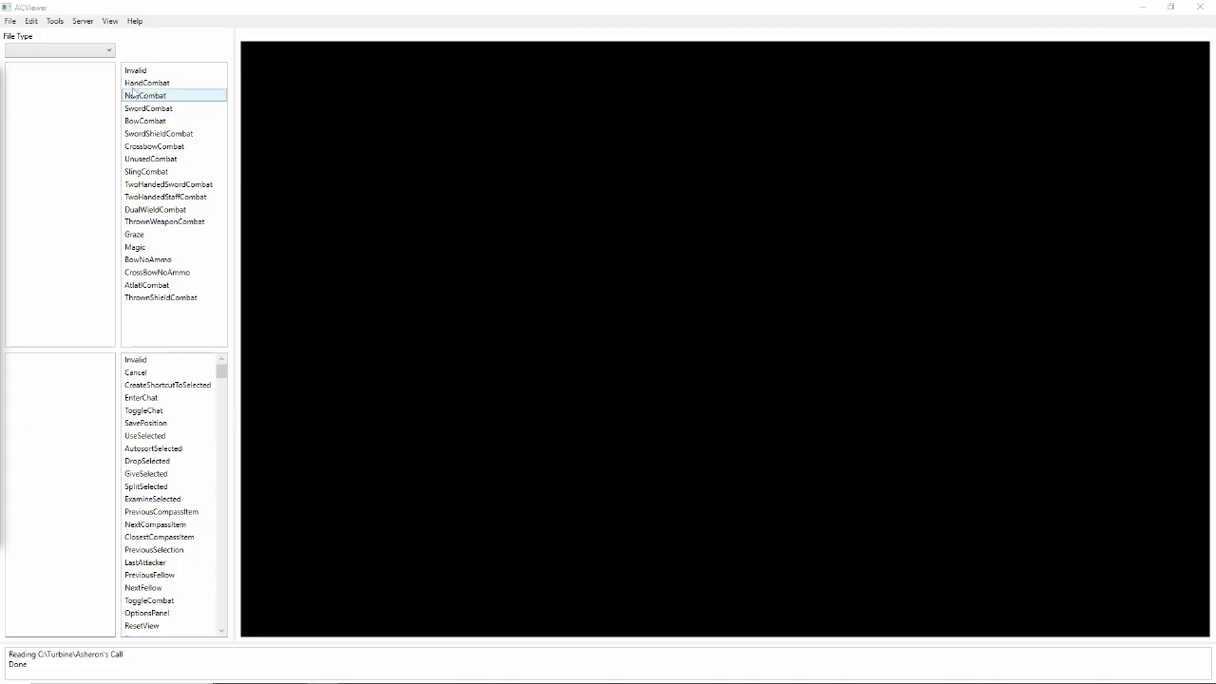
- List 0x02 - Setup files and preview models 02000003, 02000006, 0200002E and 02000031
left_click(109, 51)
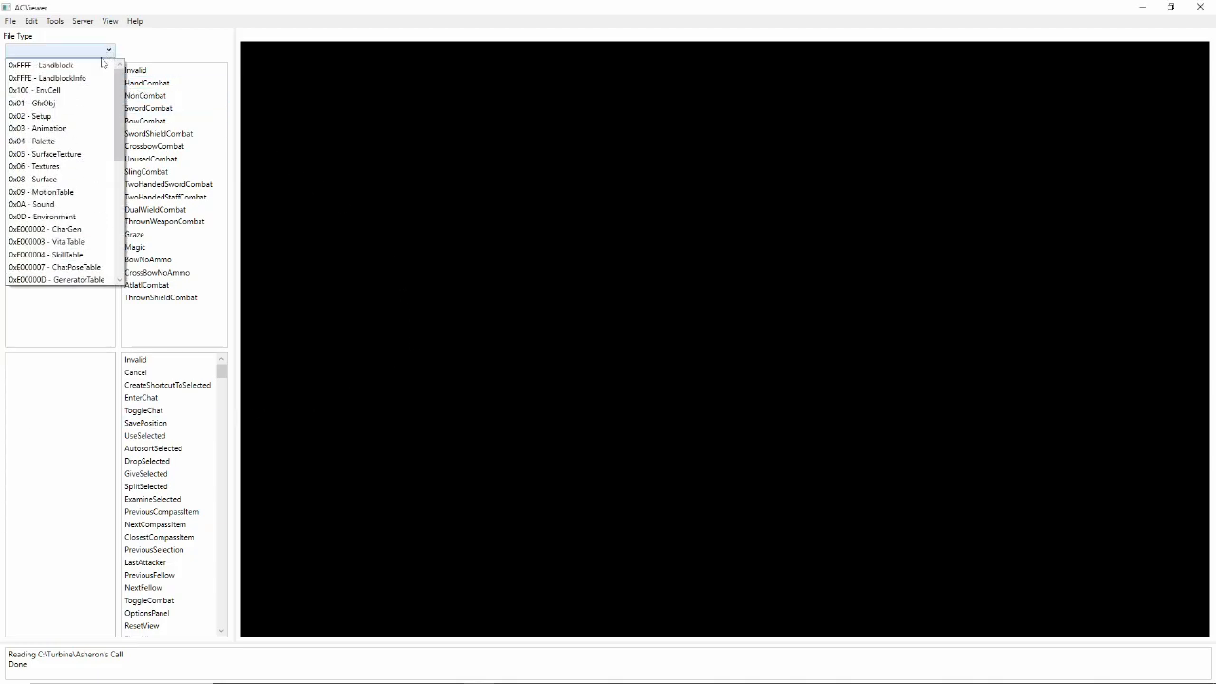
left_click(48, 116)
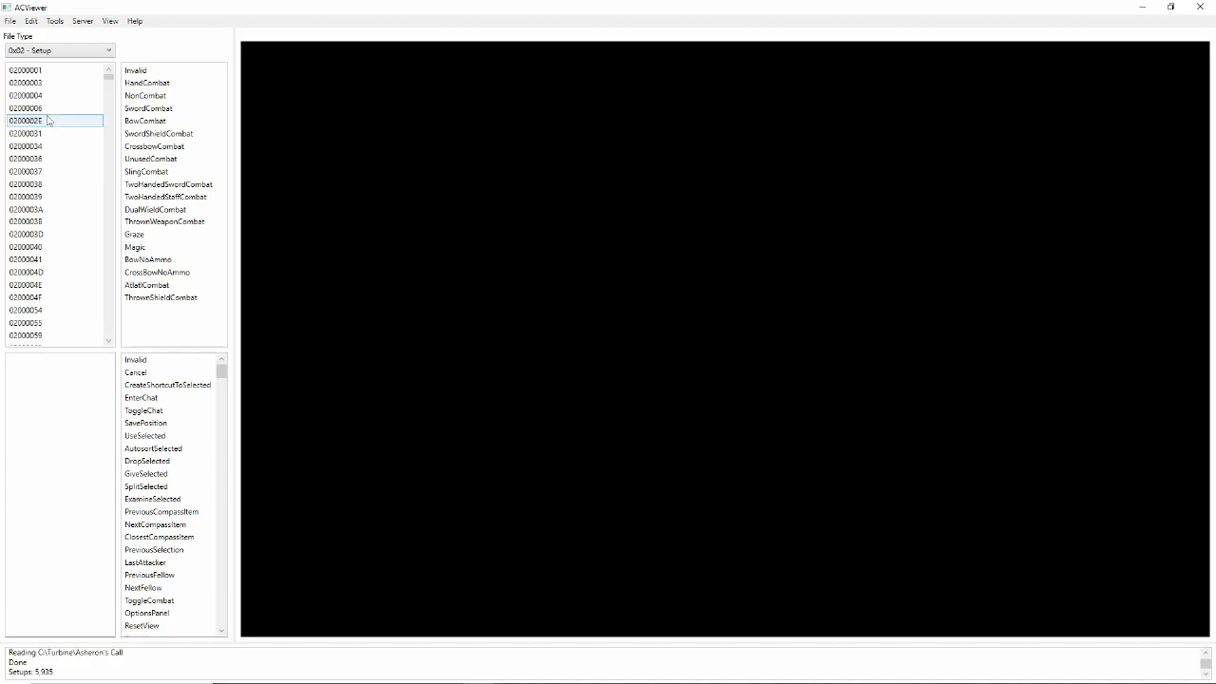
left_click(47, 71)
left_click(48, 83)
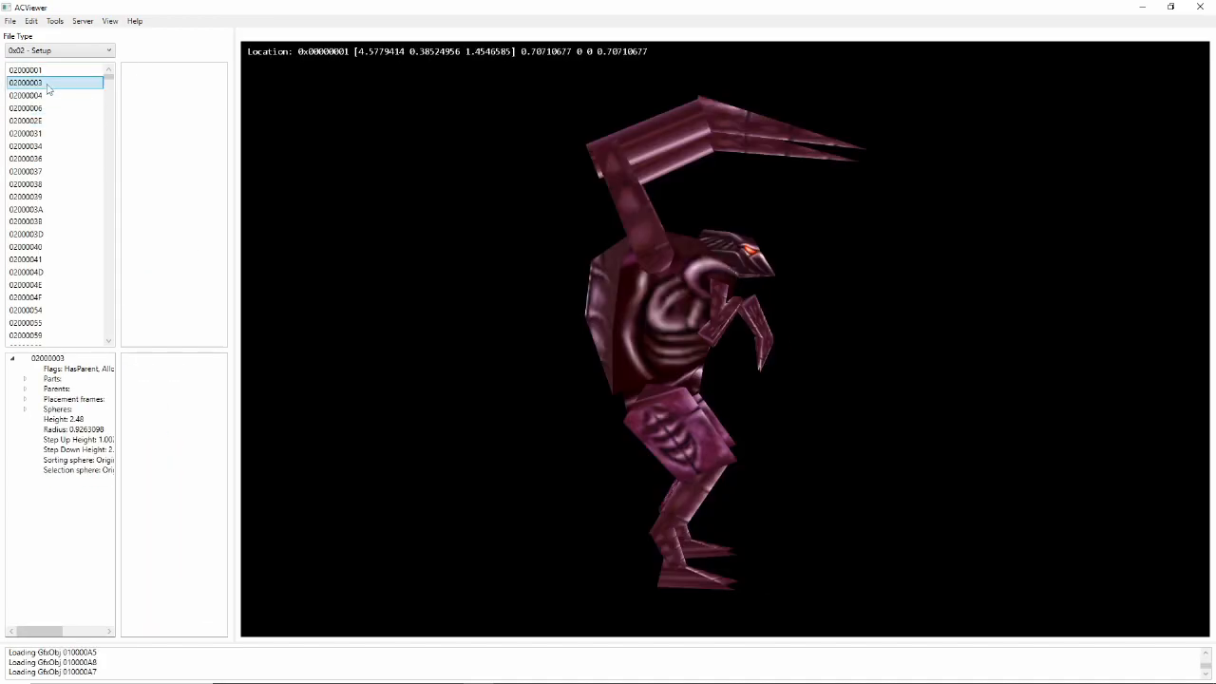
left_click(48, 108)
left_click(47, 120)
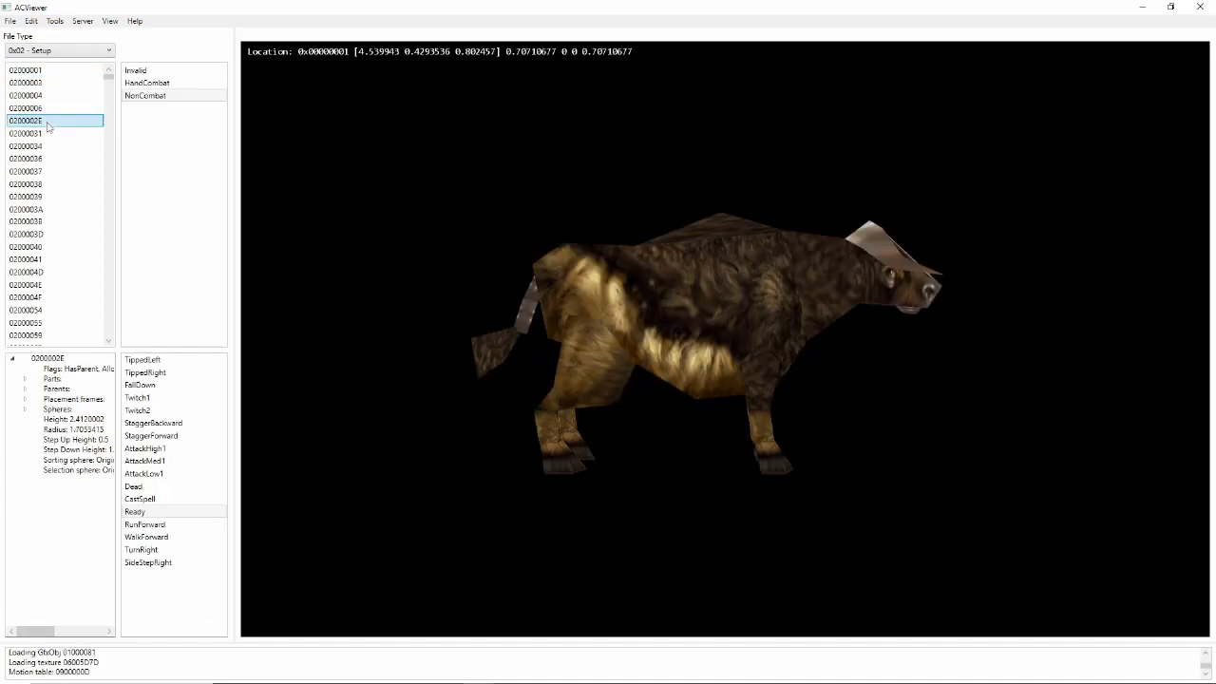
left_click(49, 133)
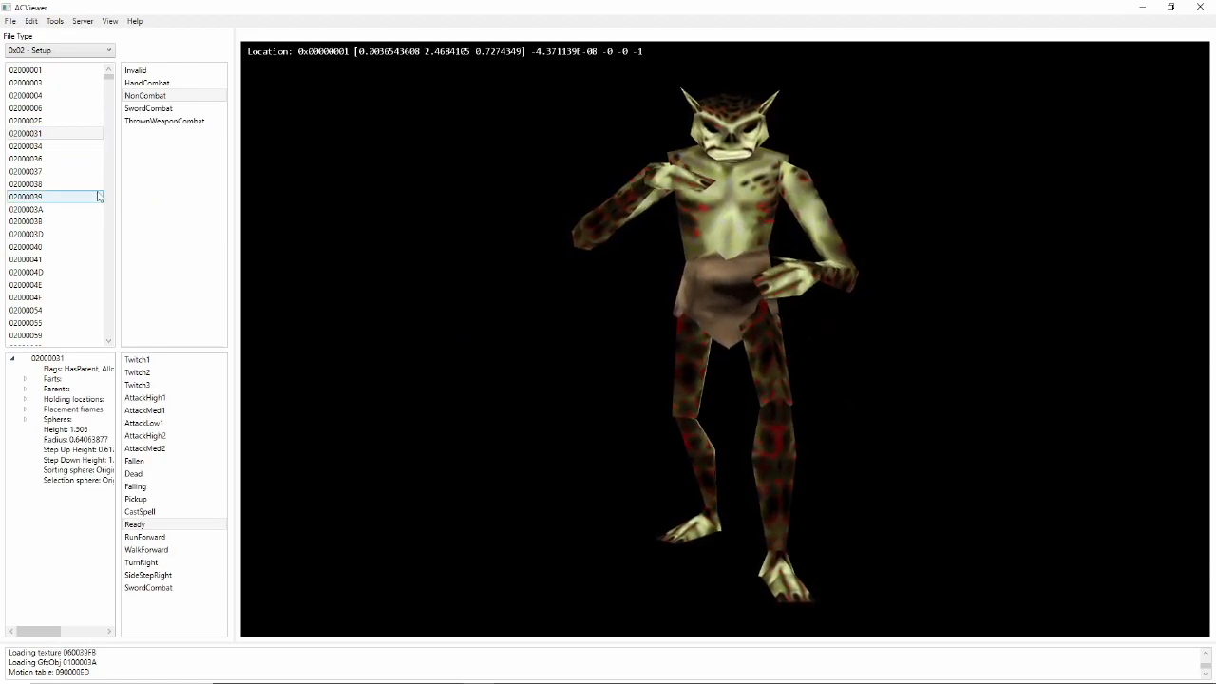
- Play 02000031's Twitch1, Twitch2, AttackHigh1, AttackMed1 and AttackLow1 animations
left_click(158, 361)
left_click(158, 361)
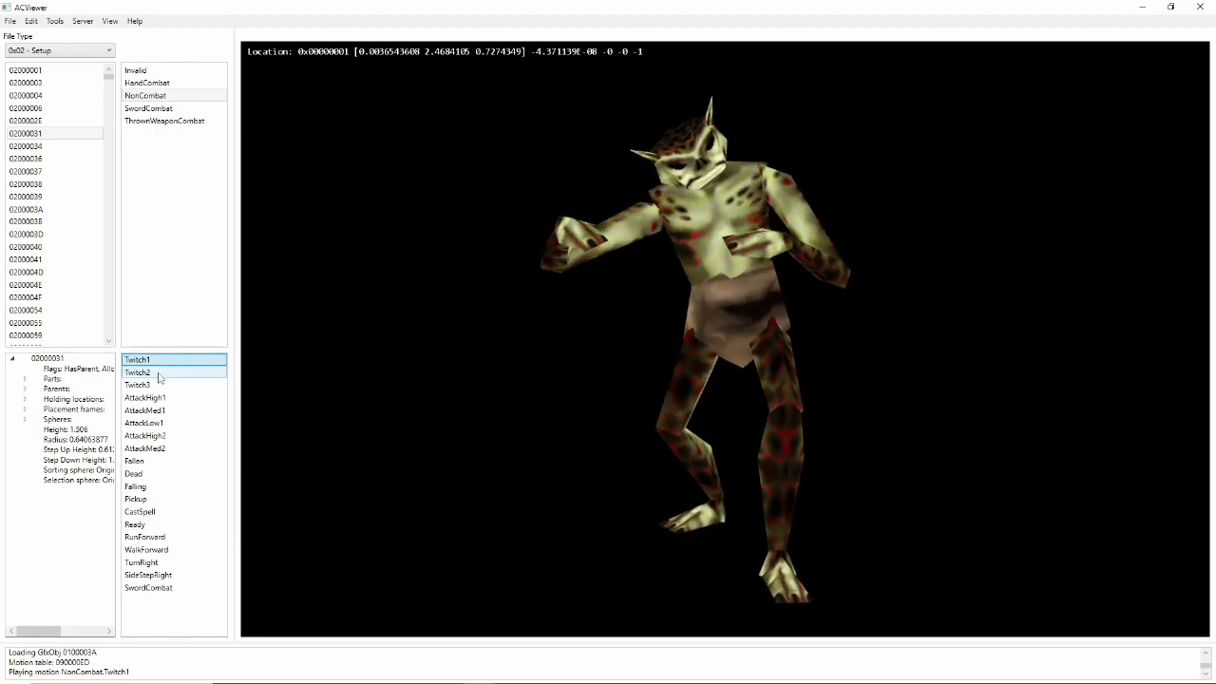
left_click(159, 374)
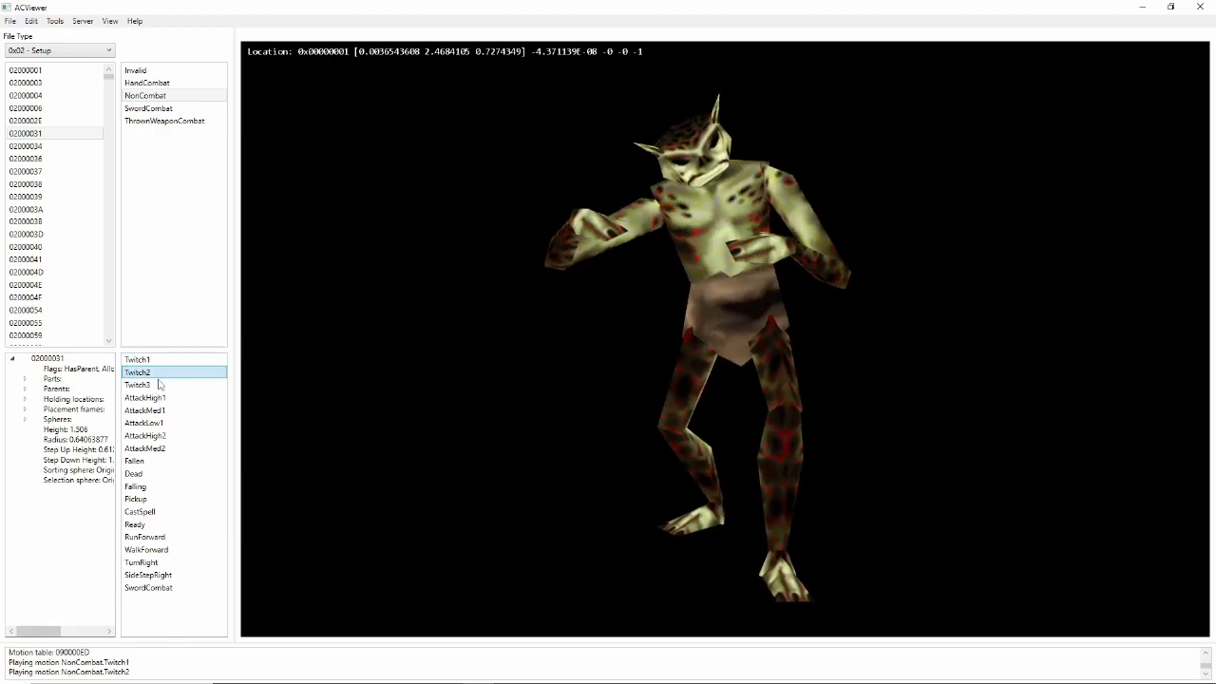
left_click(159, 398)
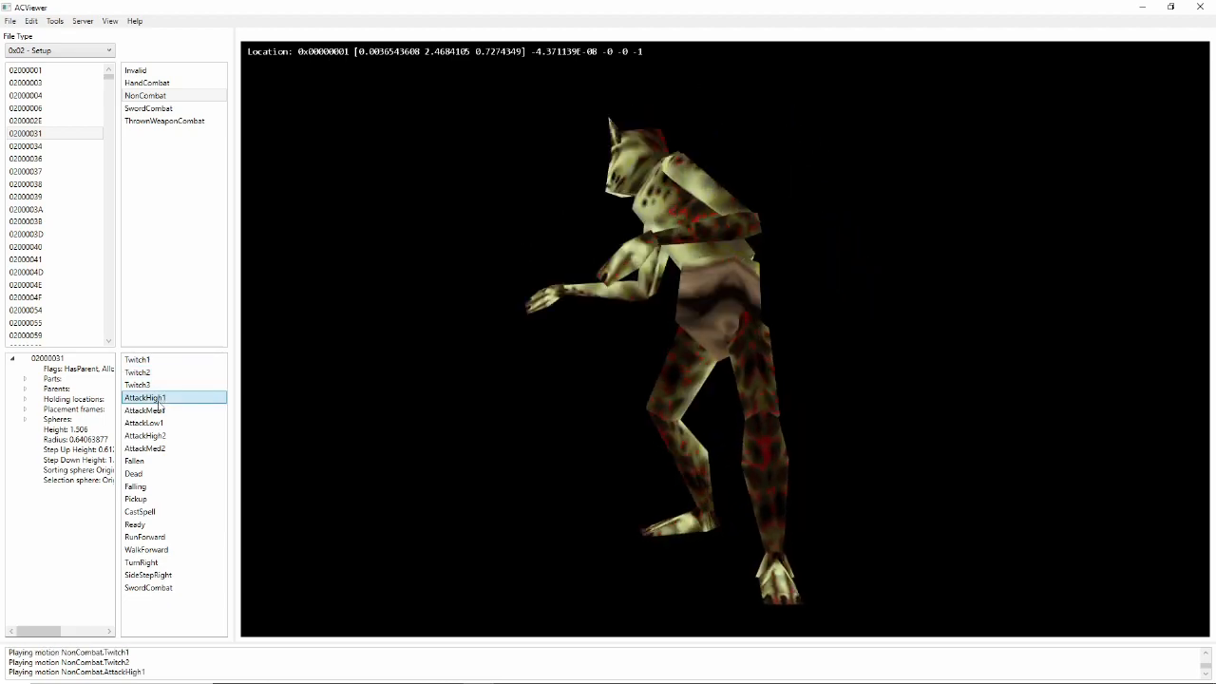
left_click(158, 410)
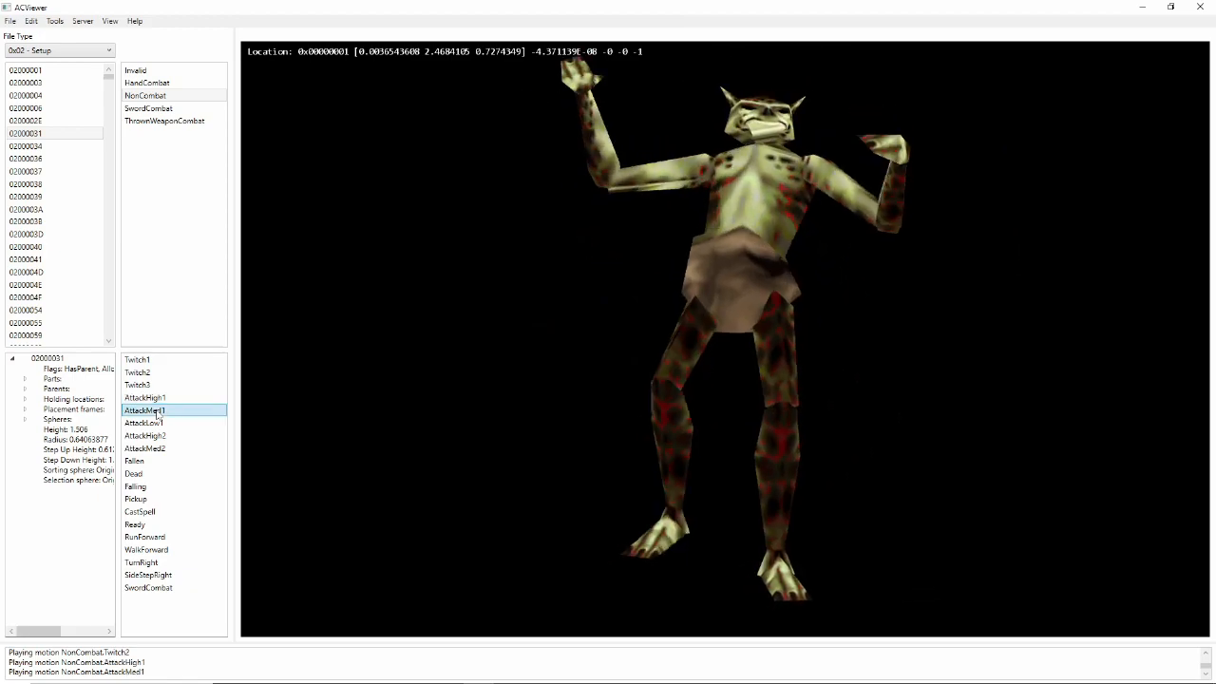
left_click(152, 423)
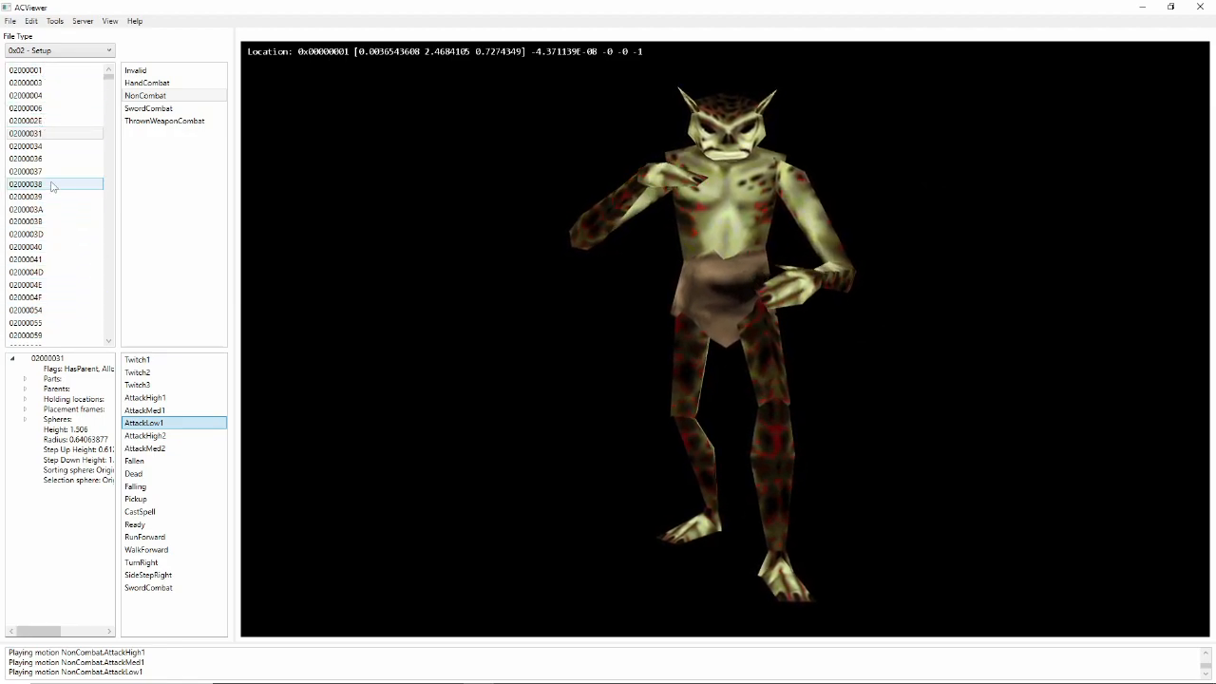
- Preview Setup models 02000034, 02000038, 0200003A and 02000040
left_click(60, 145)
left_click(62, 185)
left_click(57, 209)
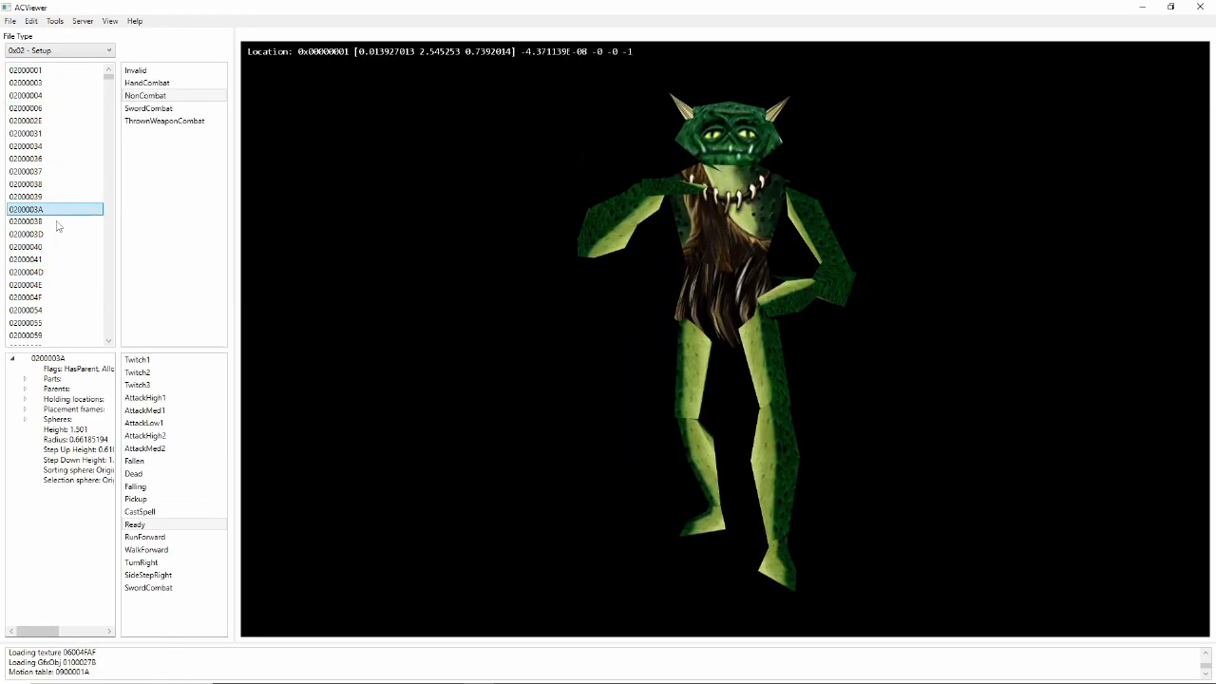
left_click(55, 246)
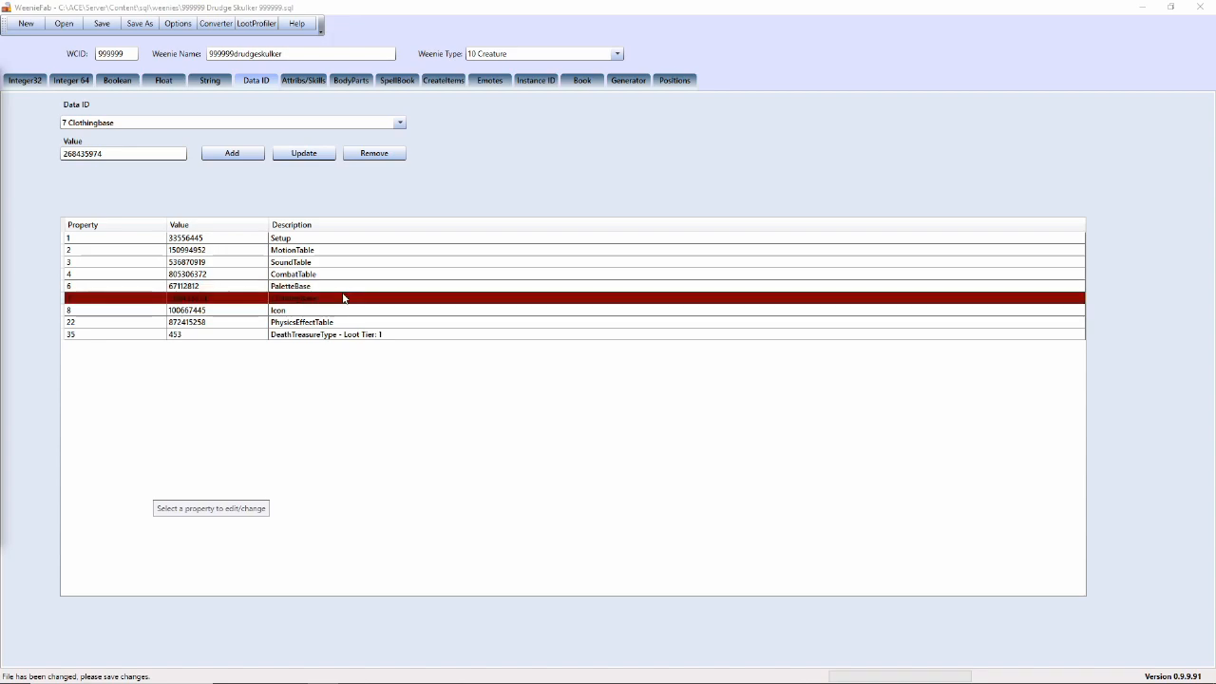
- Check the PaletteBase data ID and the PaletteTemplate Integer32 value
left_click(422, 287)
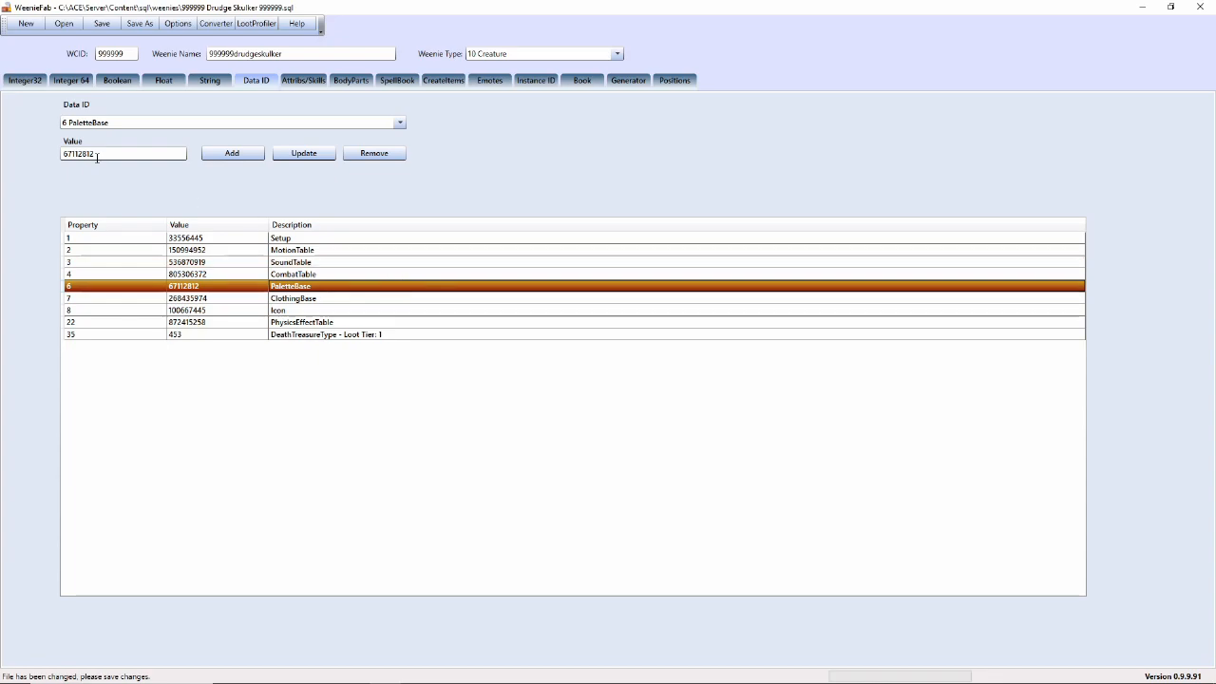
left_click(28, 81)
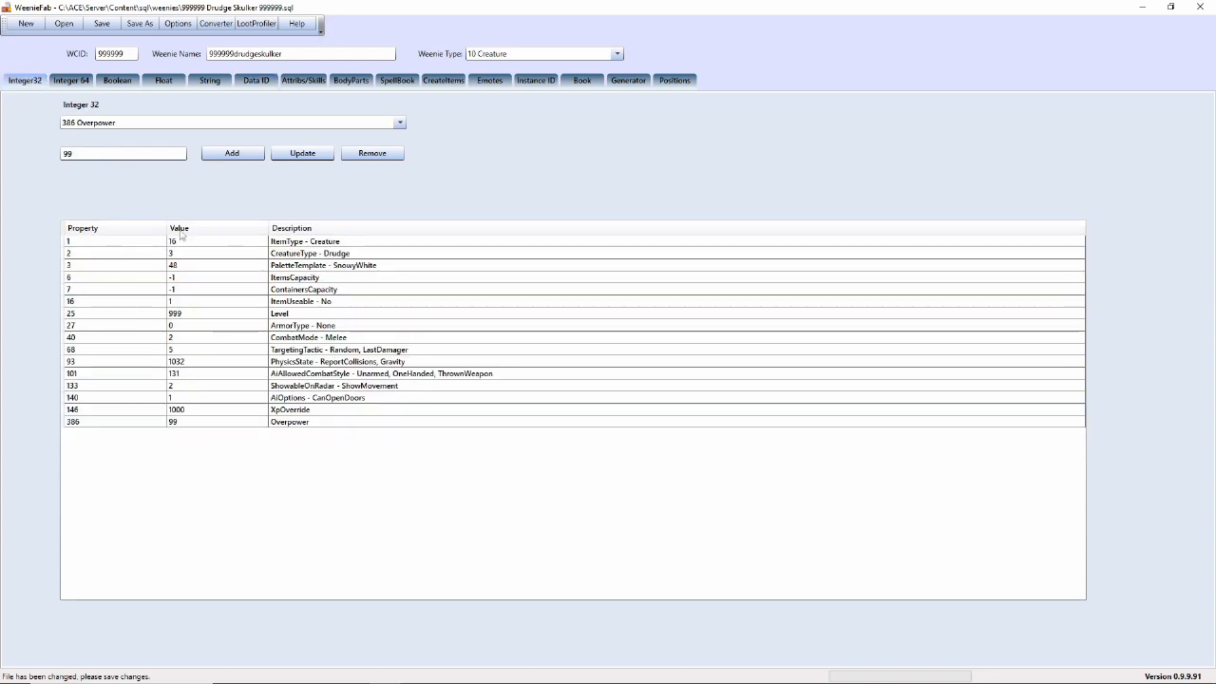
left_click(238, 266)
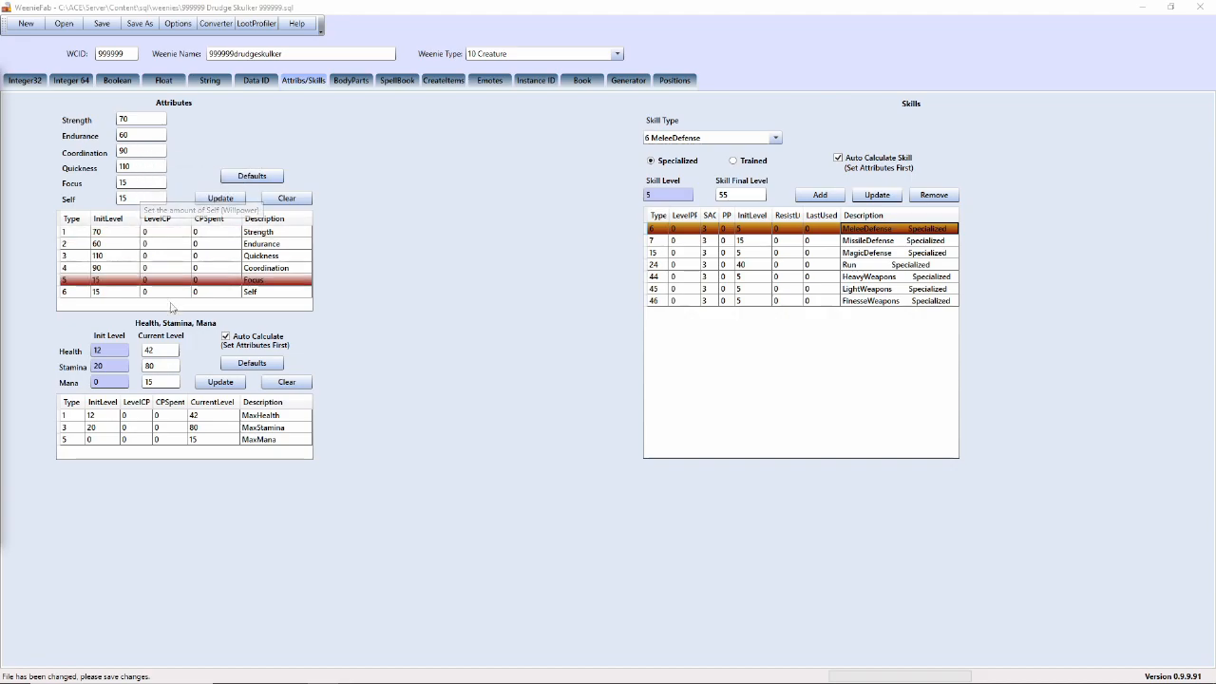
- Browse the skill types list, then raise Quickness to 1100 and update the attributes
left_click(776, 139)
scroll(775, 190, "down", 2)
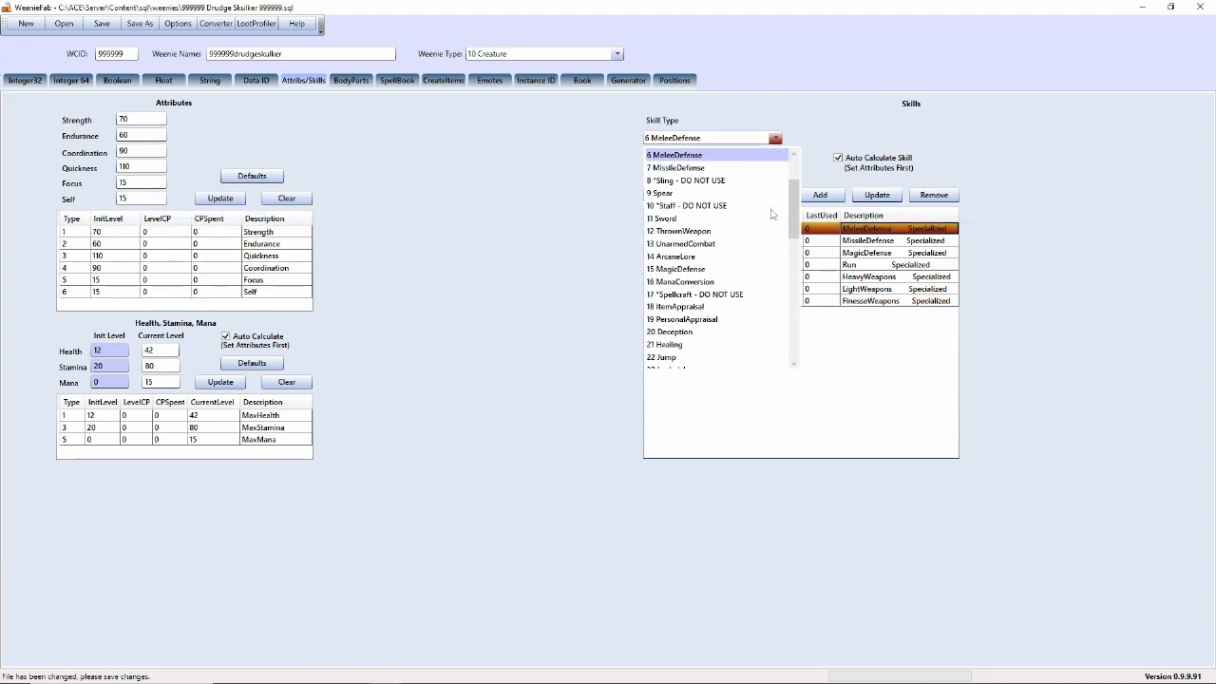
scroll(773, 214, "down", 3)
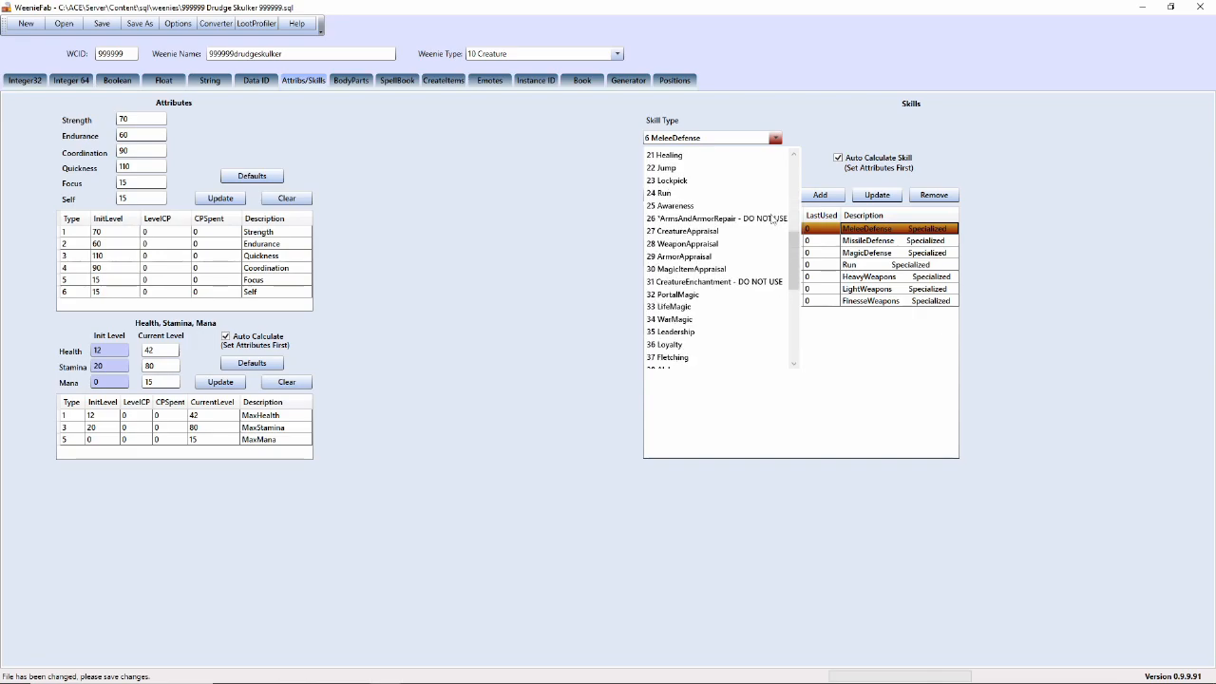
left_click(519, 219)
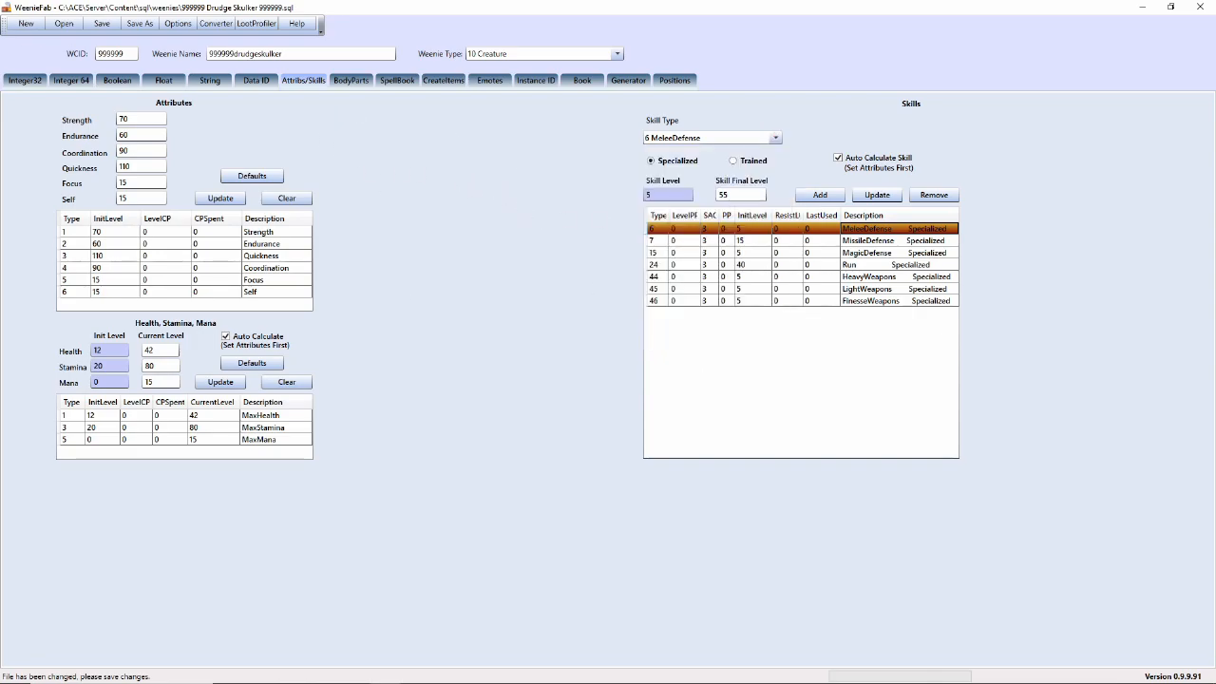
left_click(142, 165)
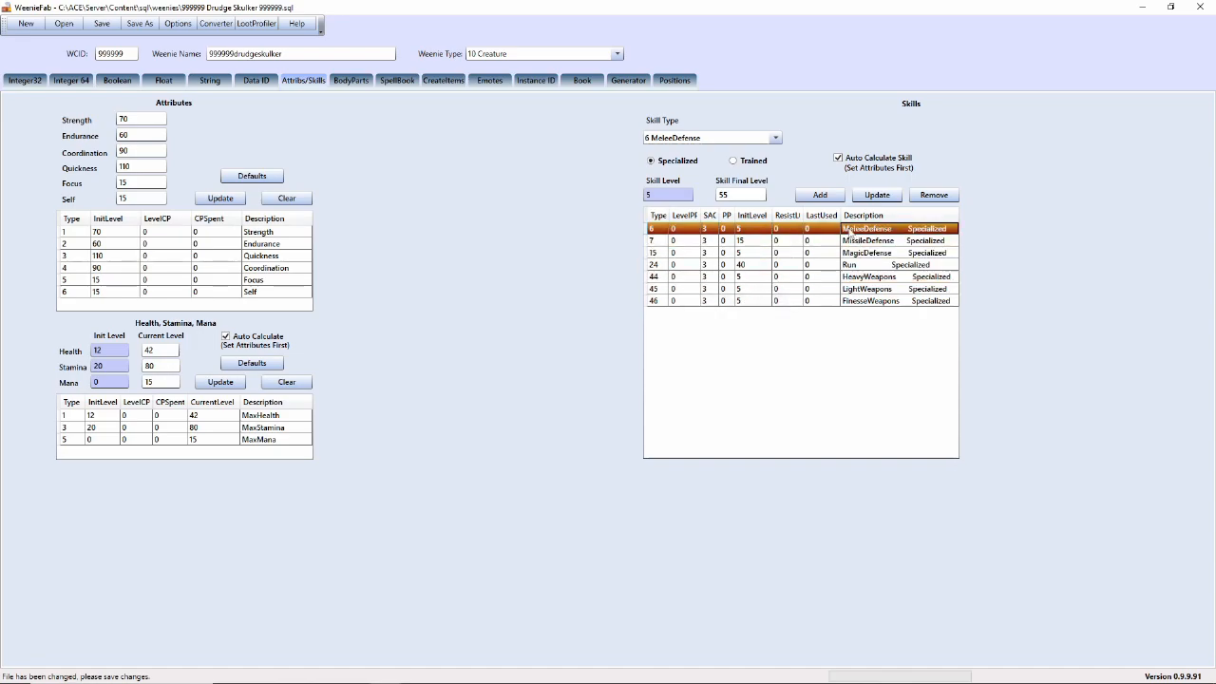
double_click(720, 194)
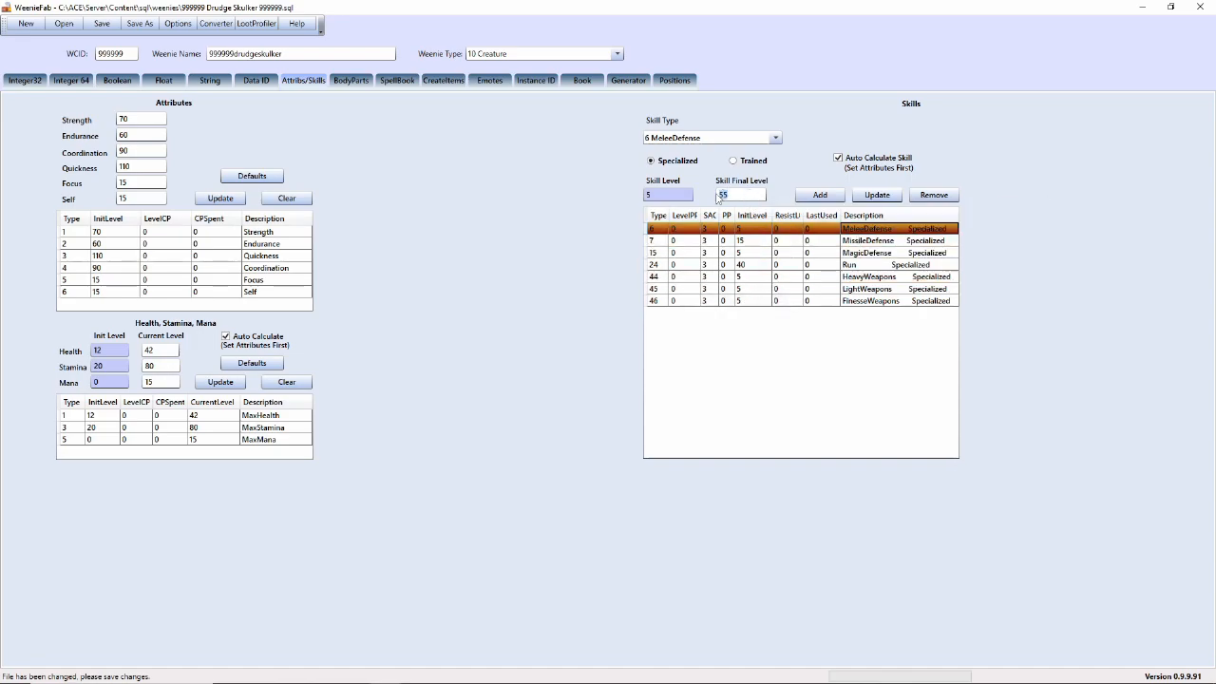
left_click(147, 167)
type("0")
left_click(213, 201)
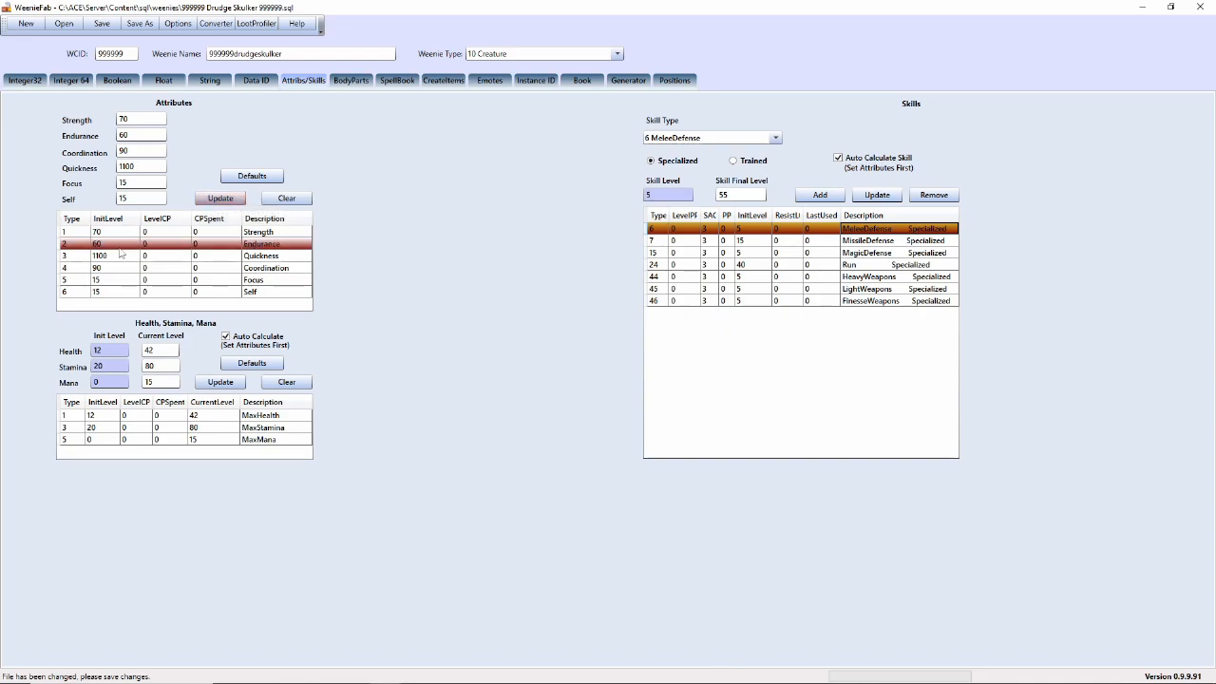
- Reselect MeleeDefense to see its final level recalculated to 302
left_click(838, 254)
left_click(838, 230)
left_click(739, 195)
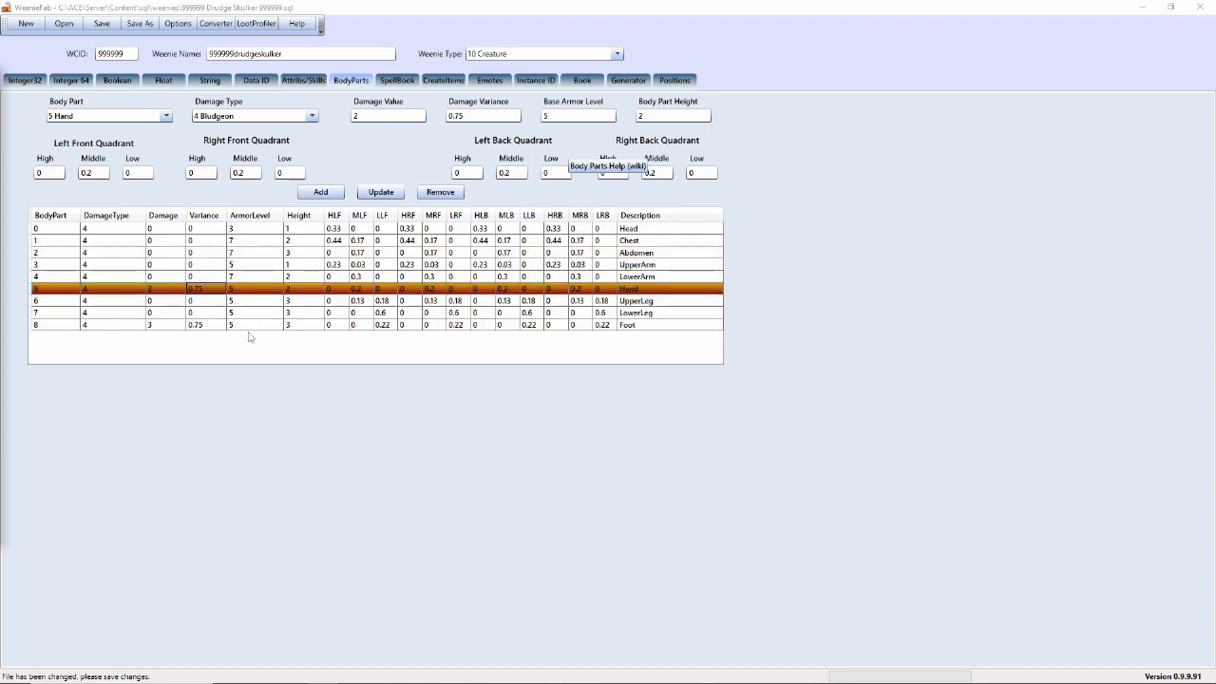
- Select the Hand body part and review its Bludgeon damage type list
left_click(176, 292)
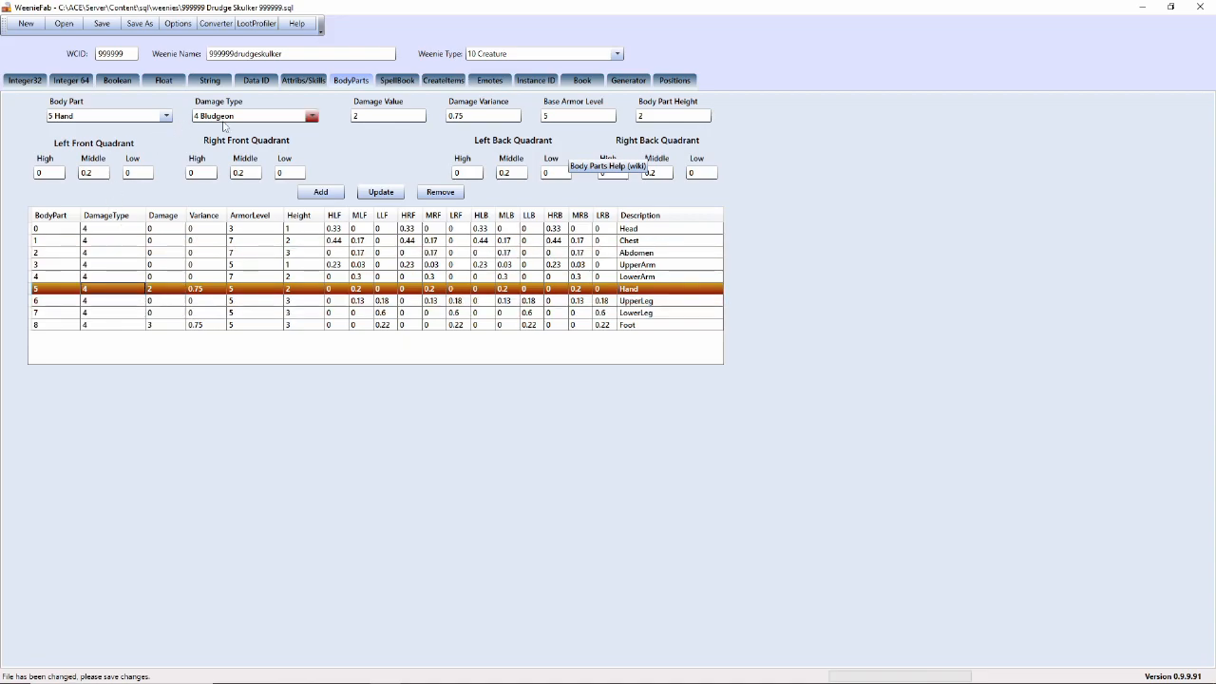
left_click(312, 117)
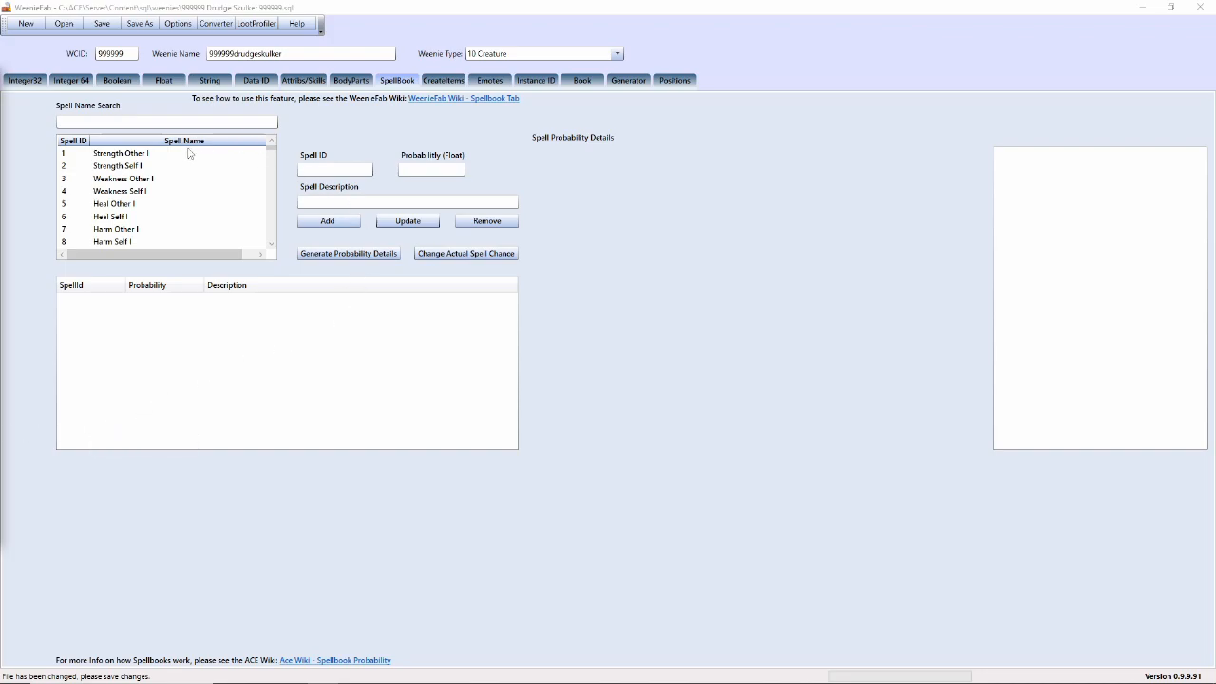
- Add Frost Bolt VI (spell ID 74) to the skulker's spellbook with probability 2.15
scroll(185, 213, "down", 7)
scroll(192, 209, "down", 13)
scroll(190, 212, "down", 2)
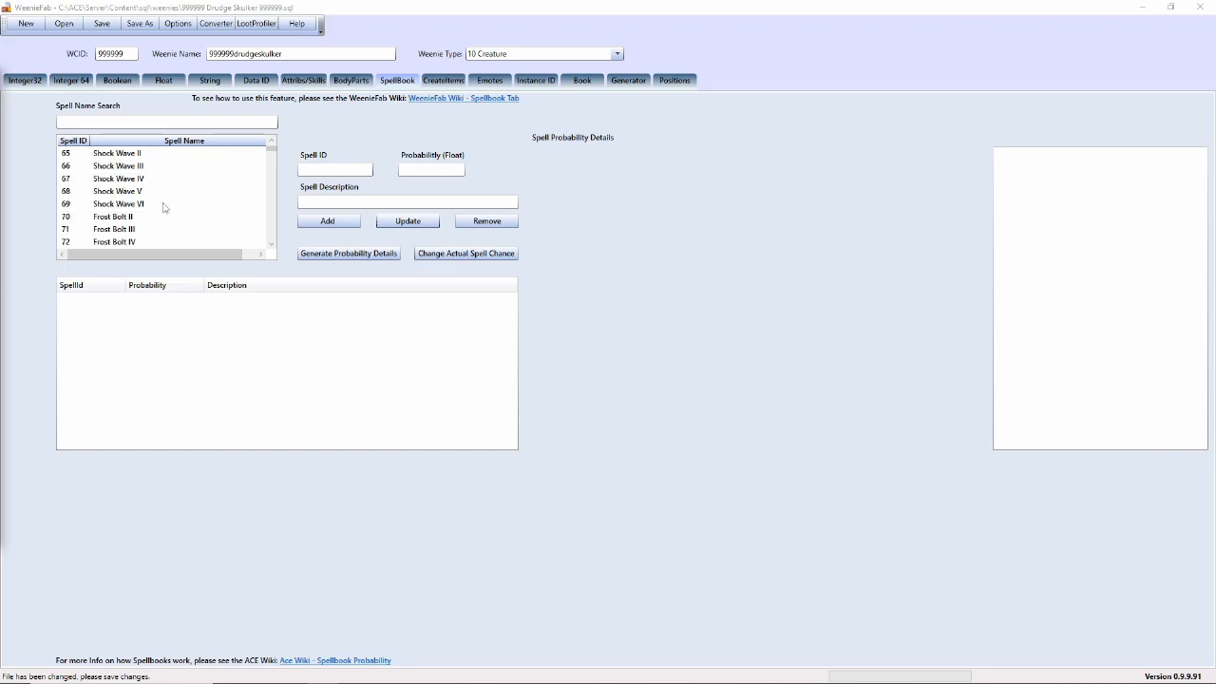
scroll(158, 195, "down", 2)
left_click(133, 192)
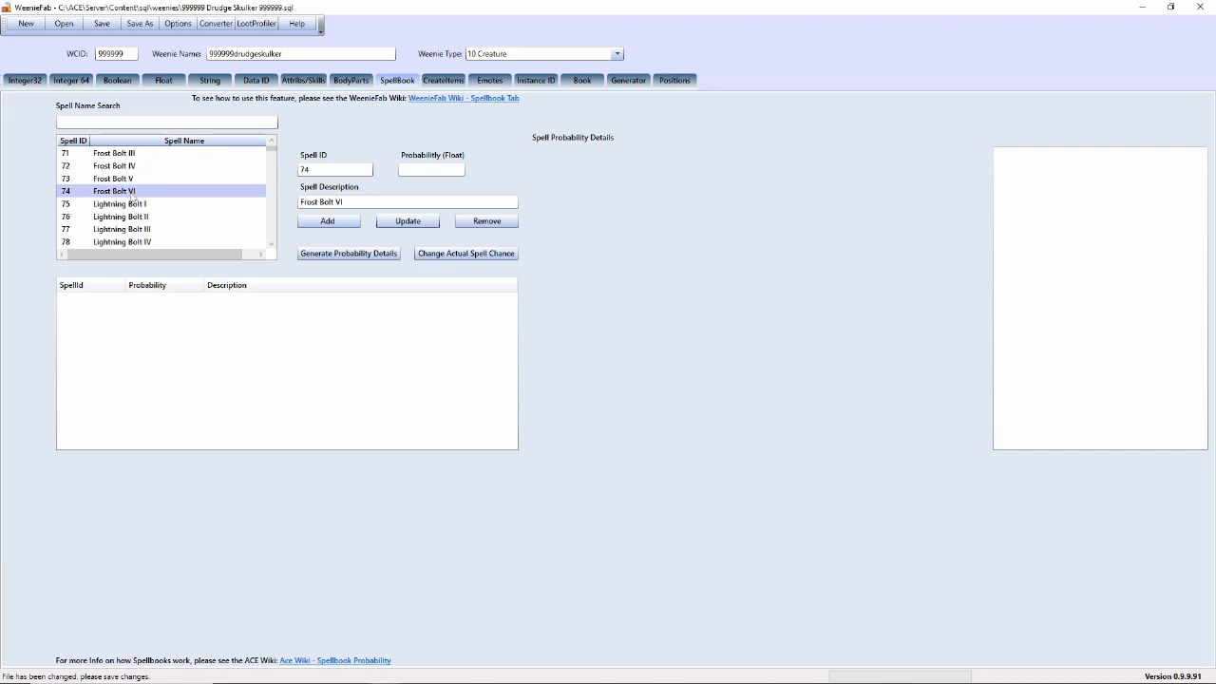
left_click_drag(332, 173, 296, 175)
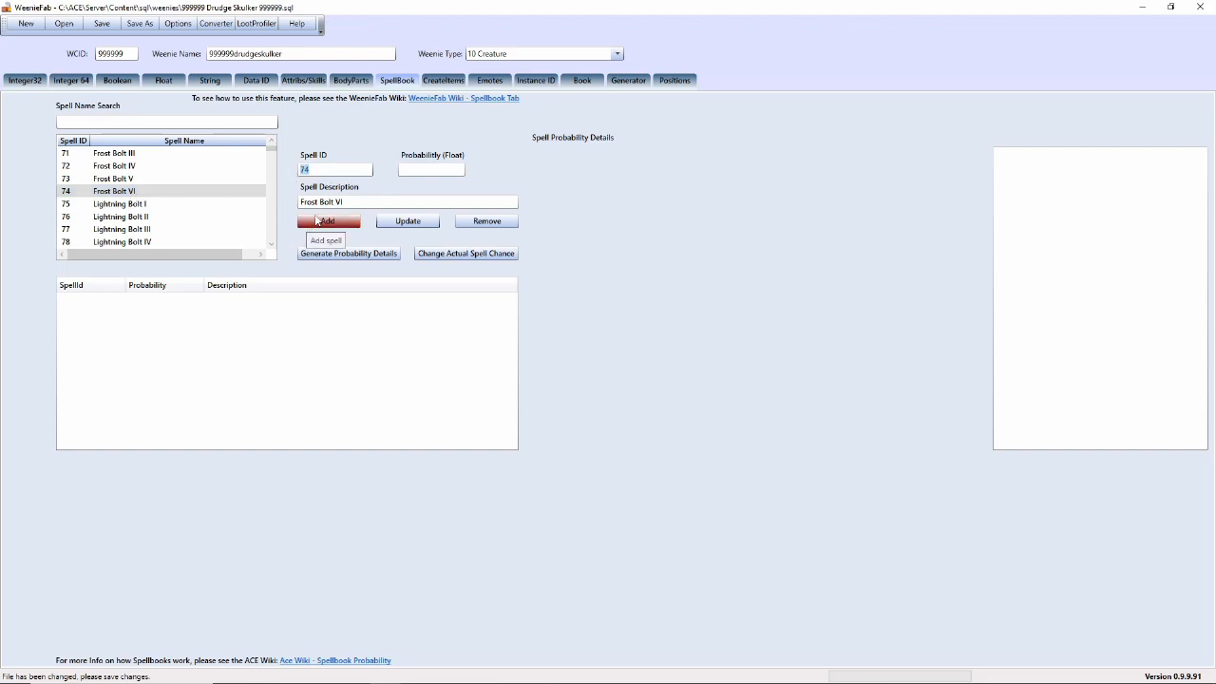
left_click(415, 166)
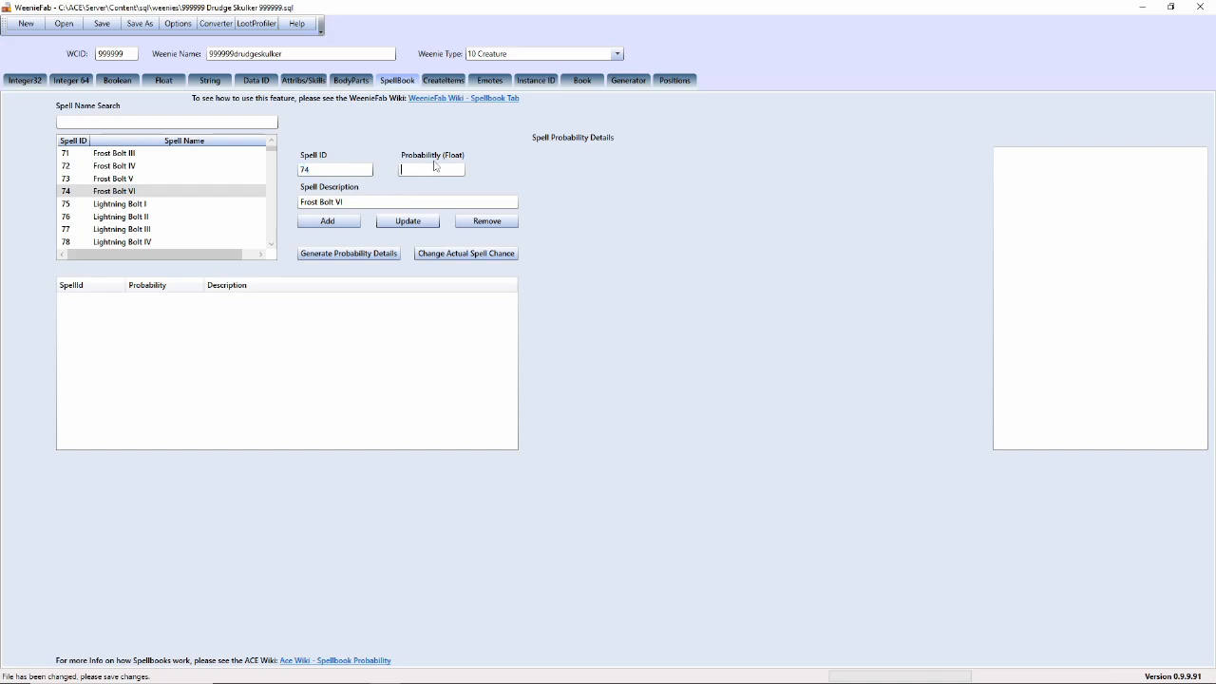
type("2.15")
left_click(344, 226)
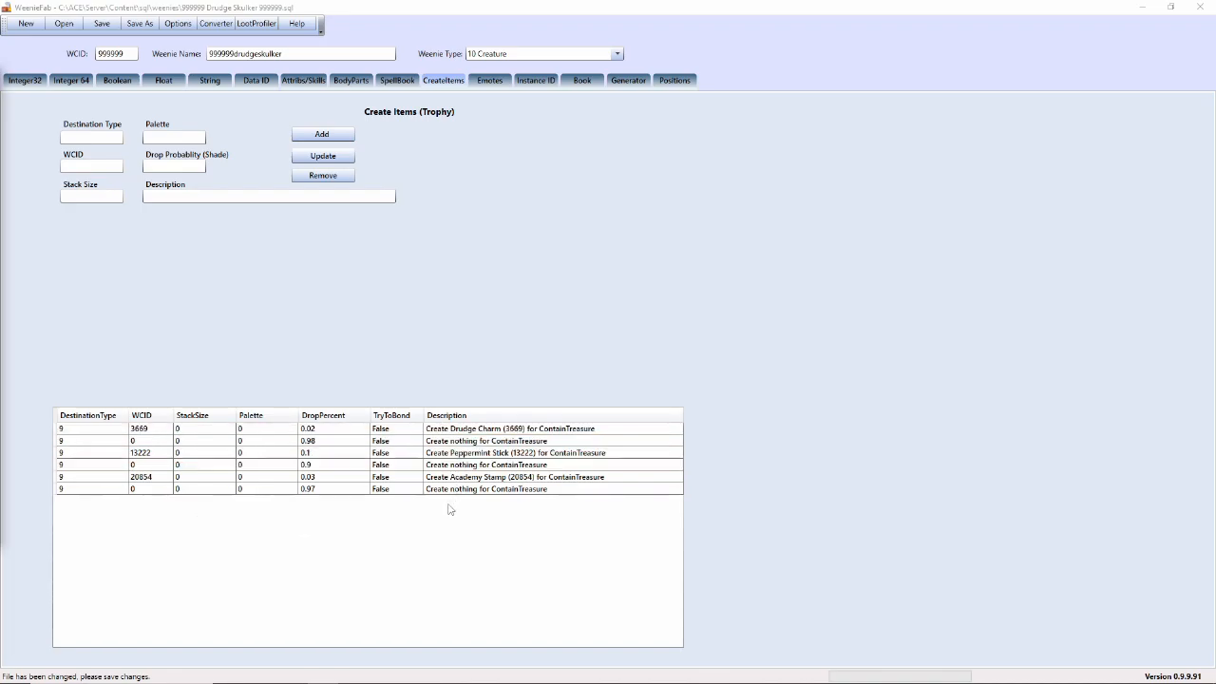
- Load the Academy Stamp (20854) drop entry and inspect its Destination Type field
left_click(518, 479)
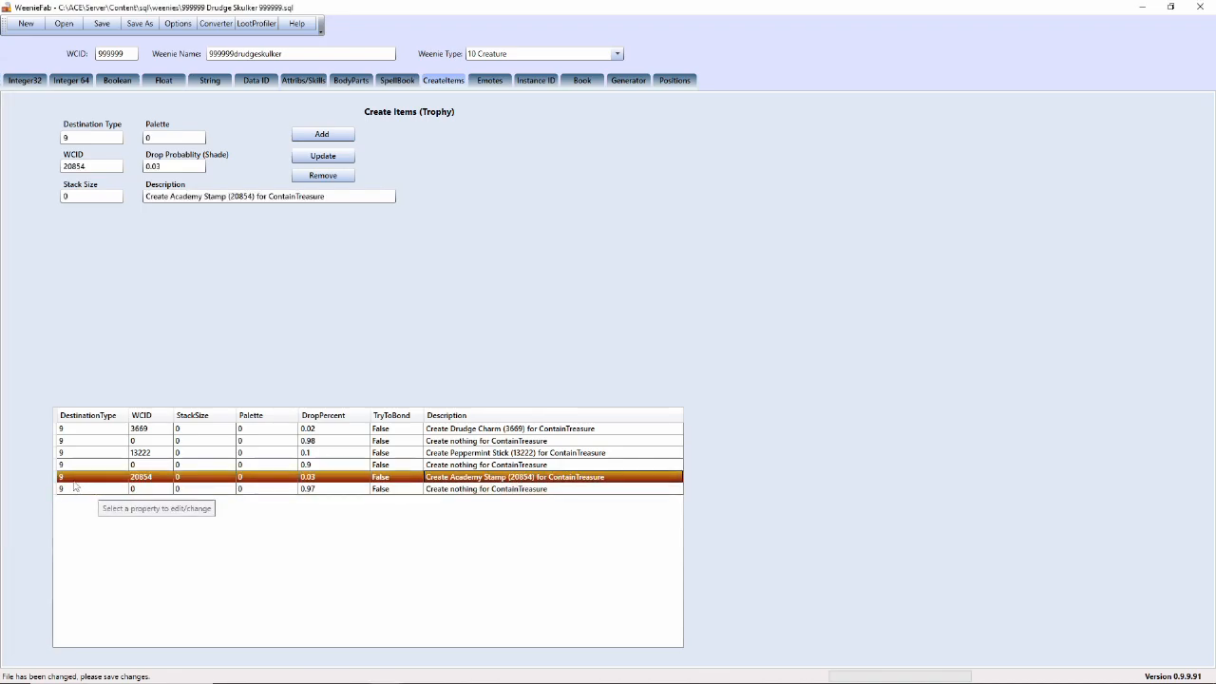
left_click(76, 137)
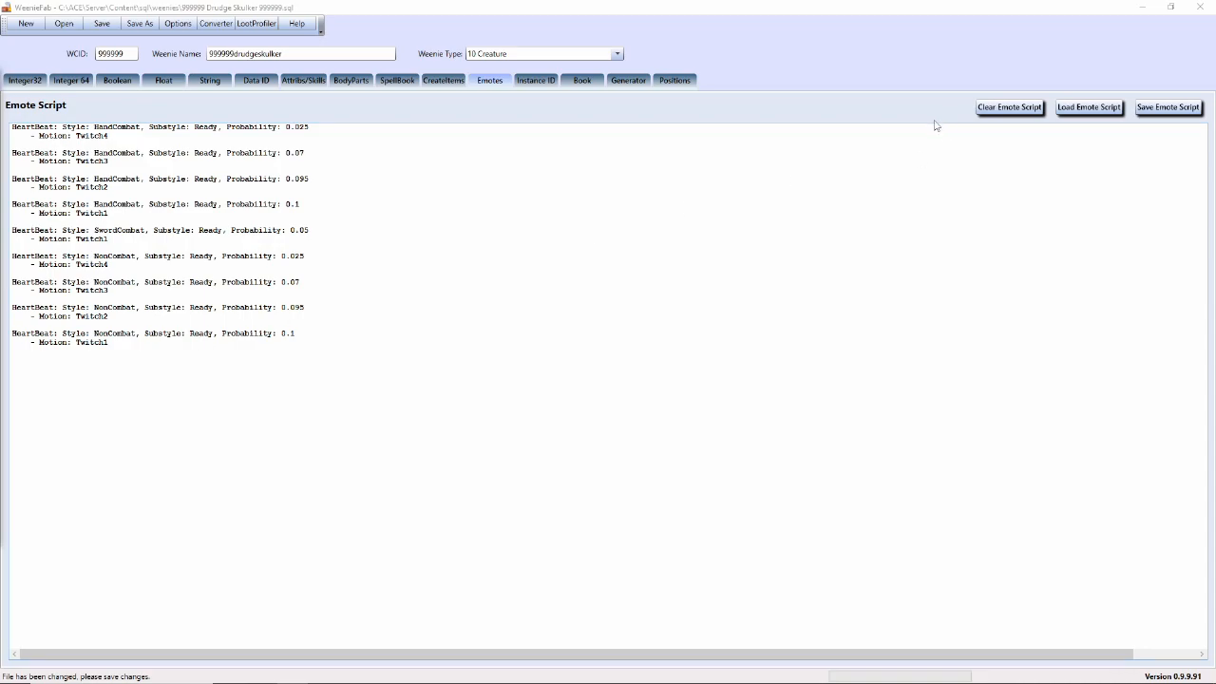
- Wipe the emote script and write a 'Death:' emote with 'Say: Ack! I am dead!'
left_click(995, 109)
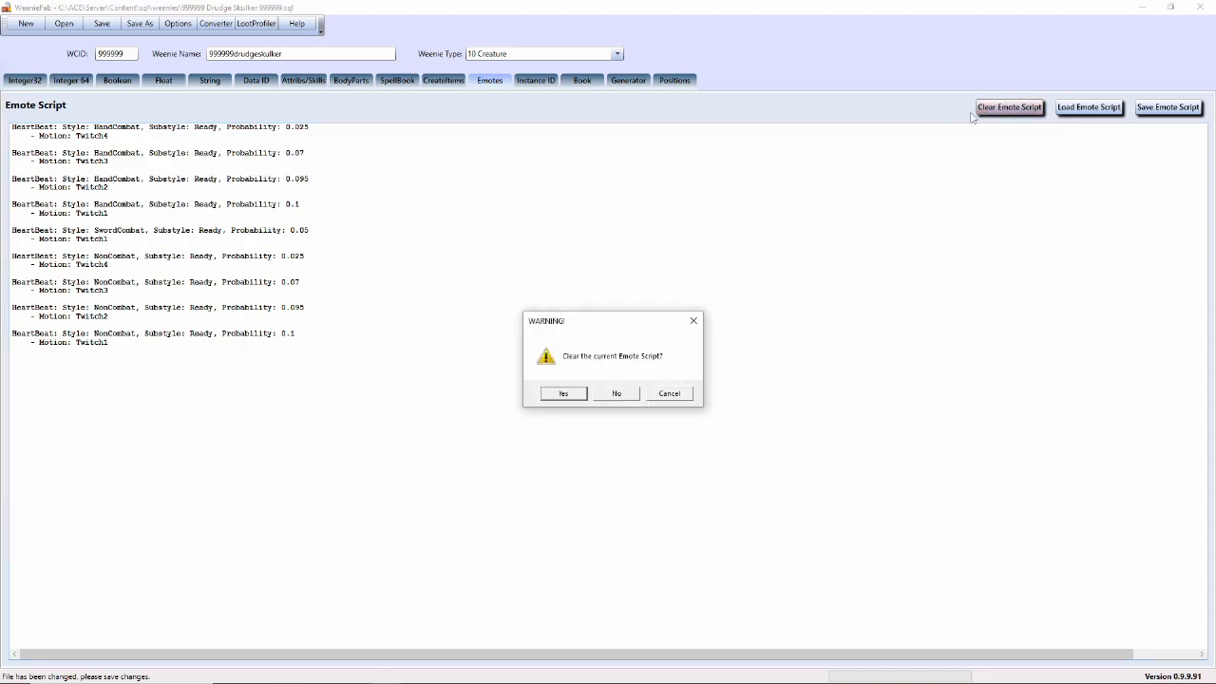
left_click(564, 394)
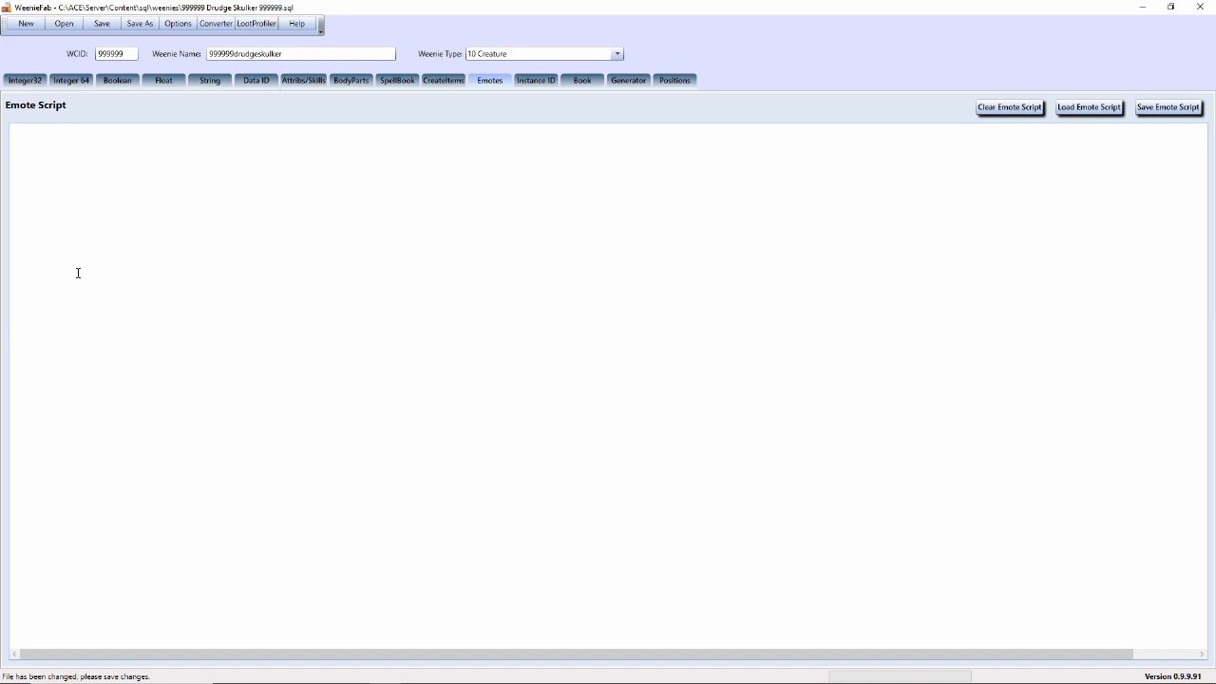
left_click(86, 144)
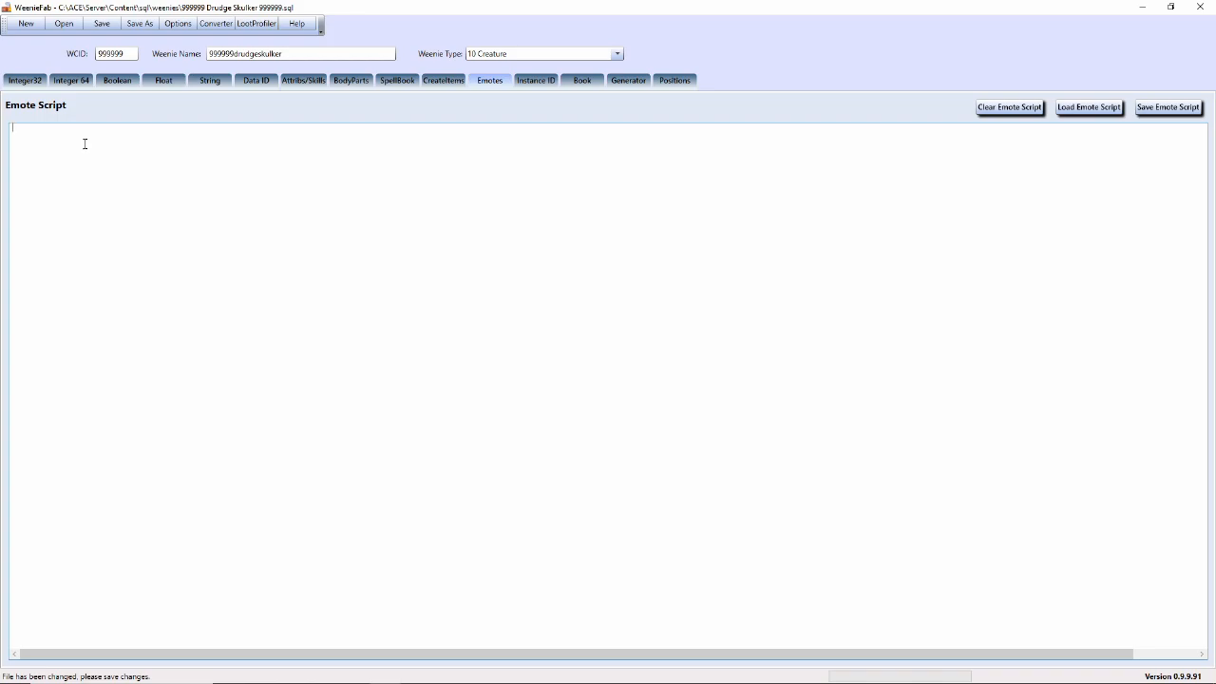
type("Death:")
type("Say")
type(": ")
type("Ack")
type("! I am dead!")
- Save the skulker weenie, import its SQL and spawn Drudge Skulker 999999 beside the character
left_click(106, 25)
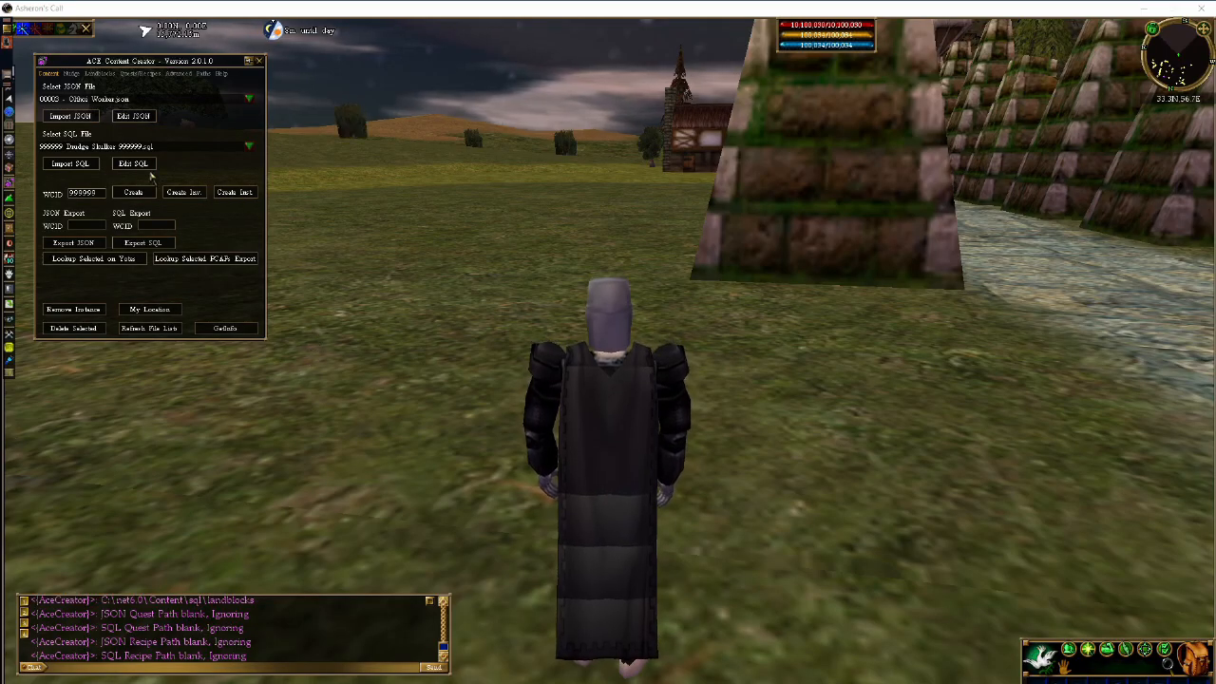
left_click(85, 166)
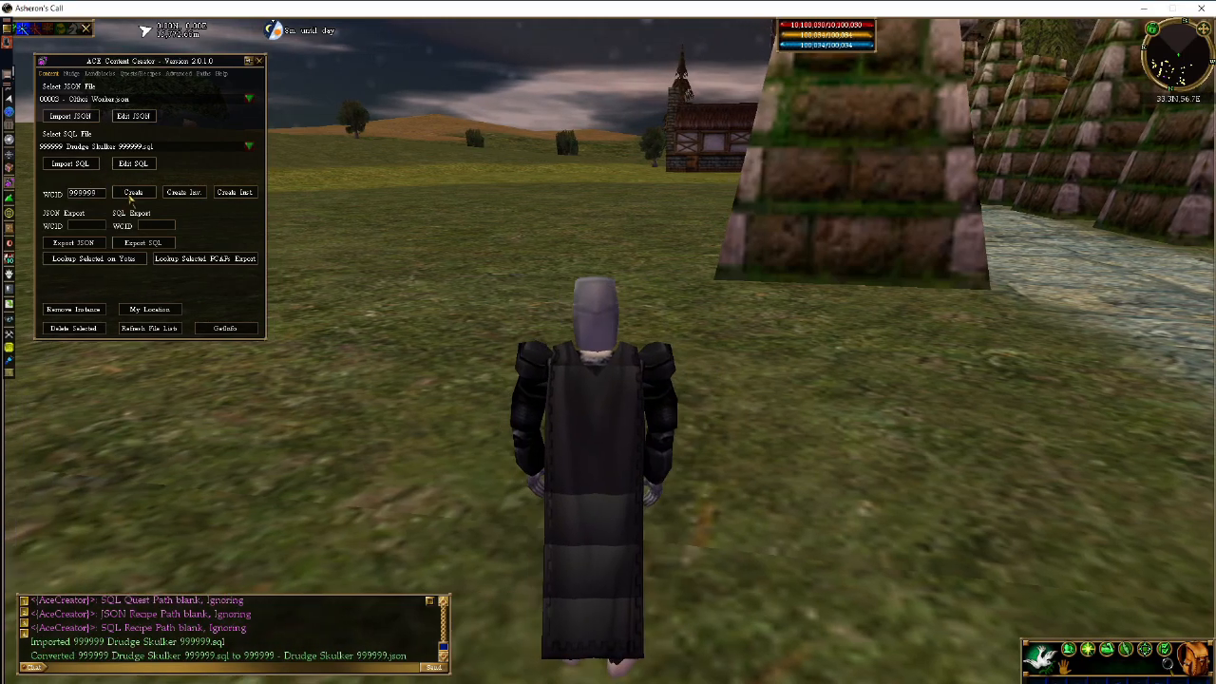
left_click(132, 192)
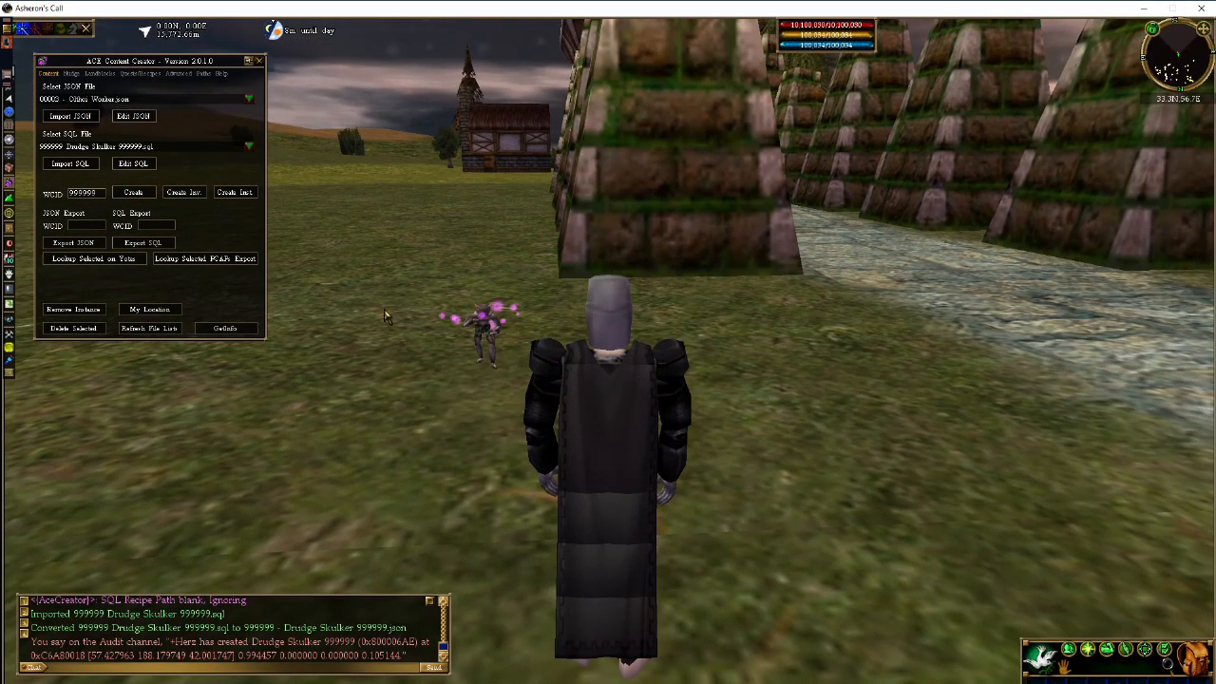
- Select the spawned skulker and kill it with a chat command so it speaks its death line
left_click(483, 335)
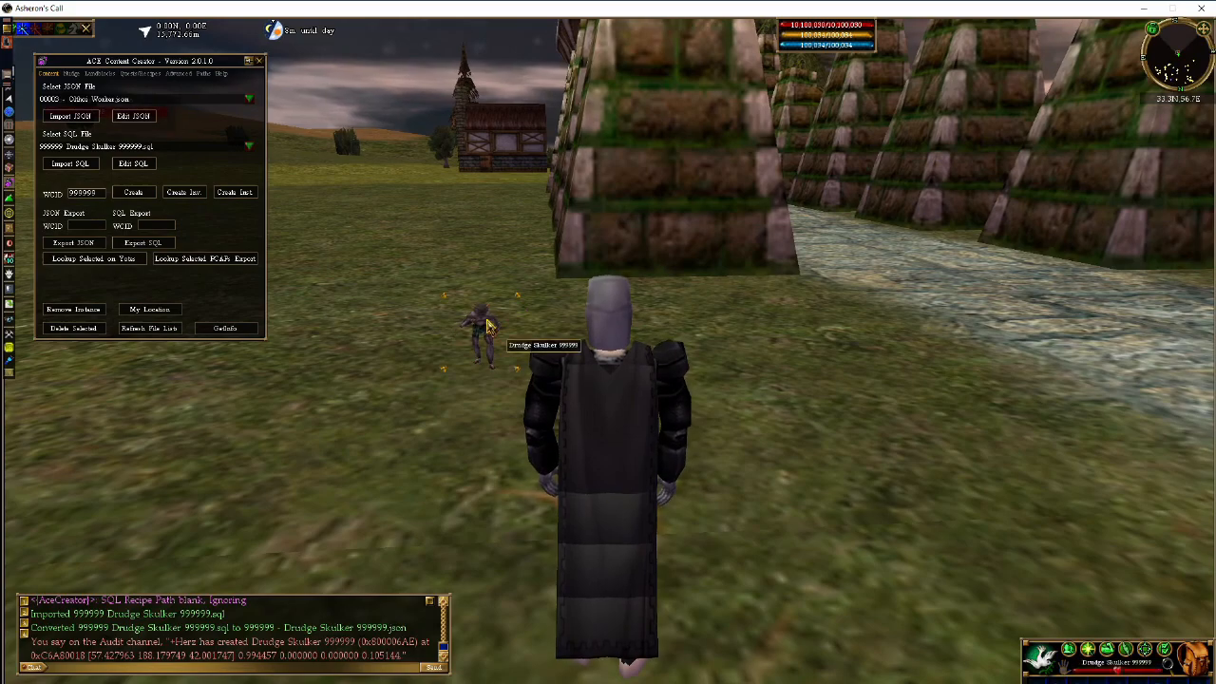
key("d")
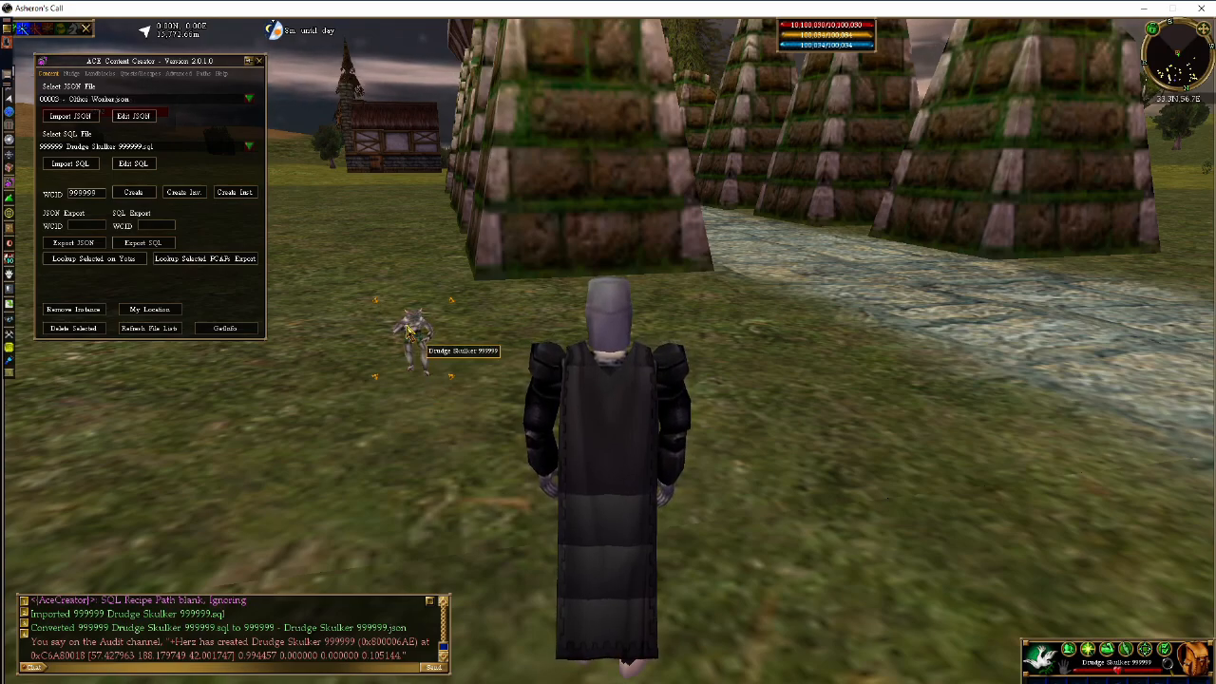
key("z")
key("d")
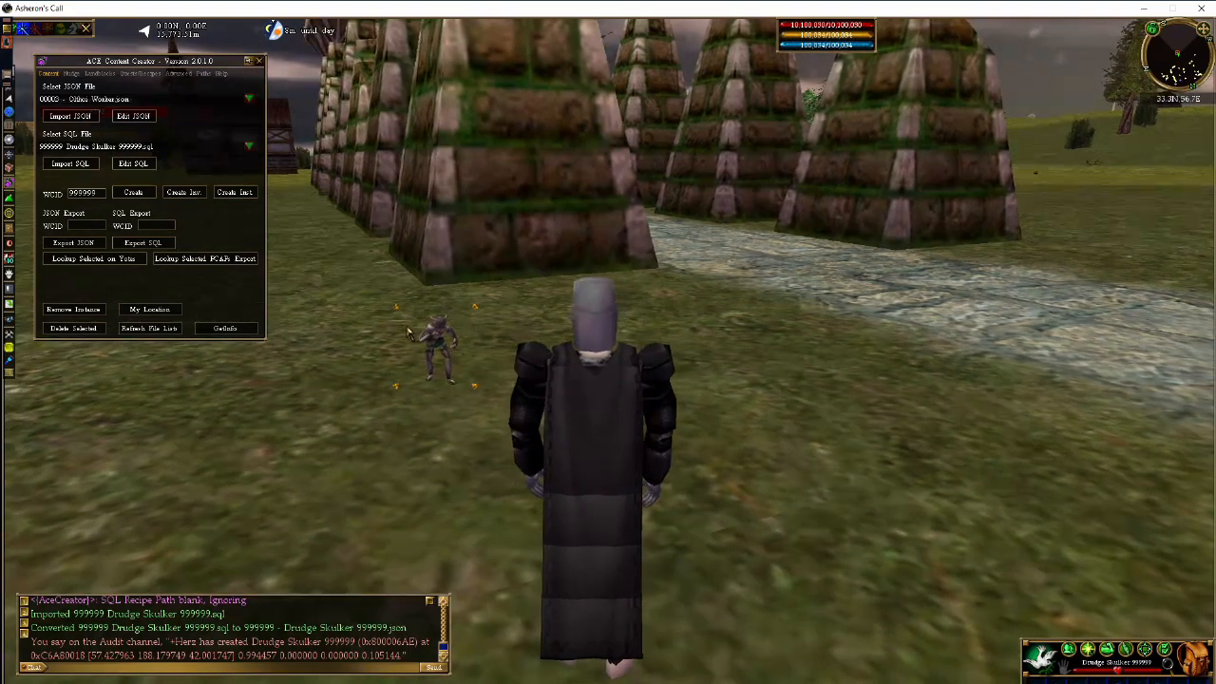
key("Return")
type("@create")
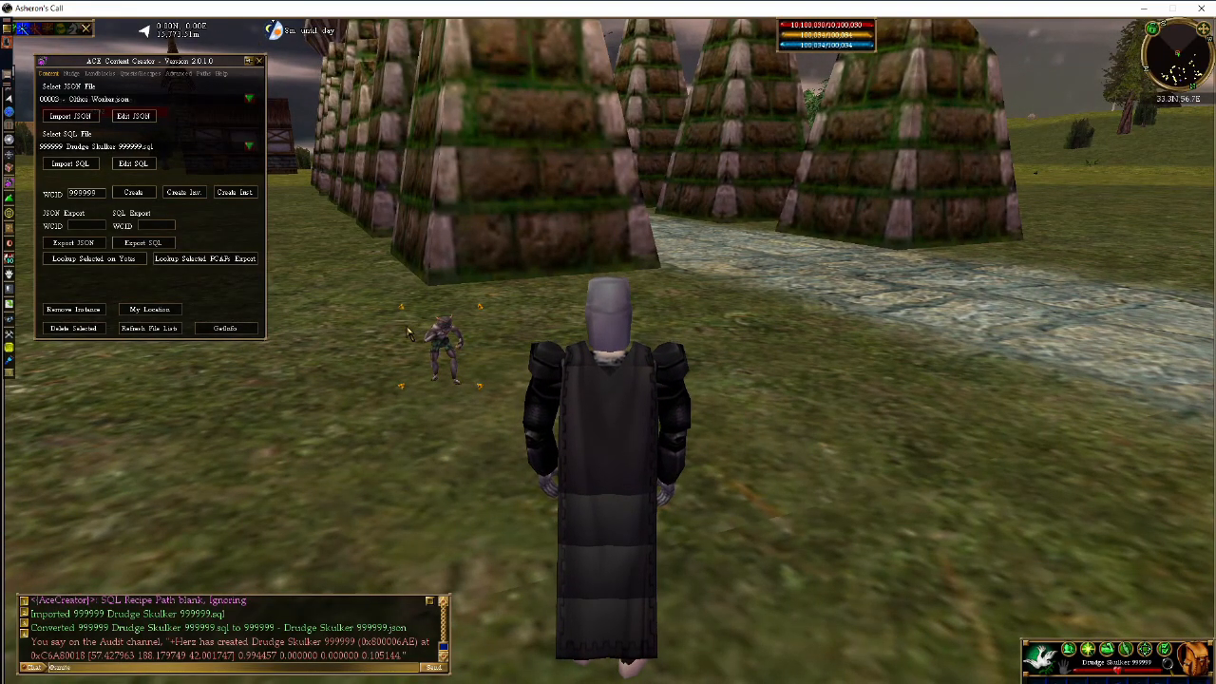
key("Return")
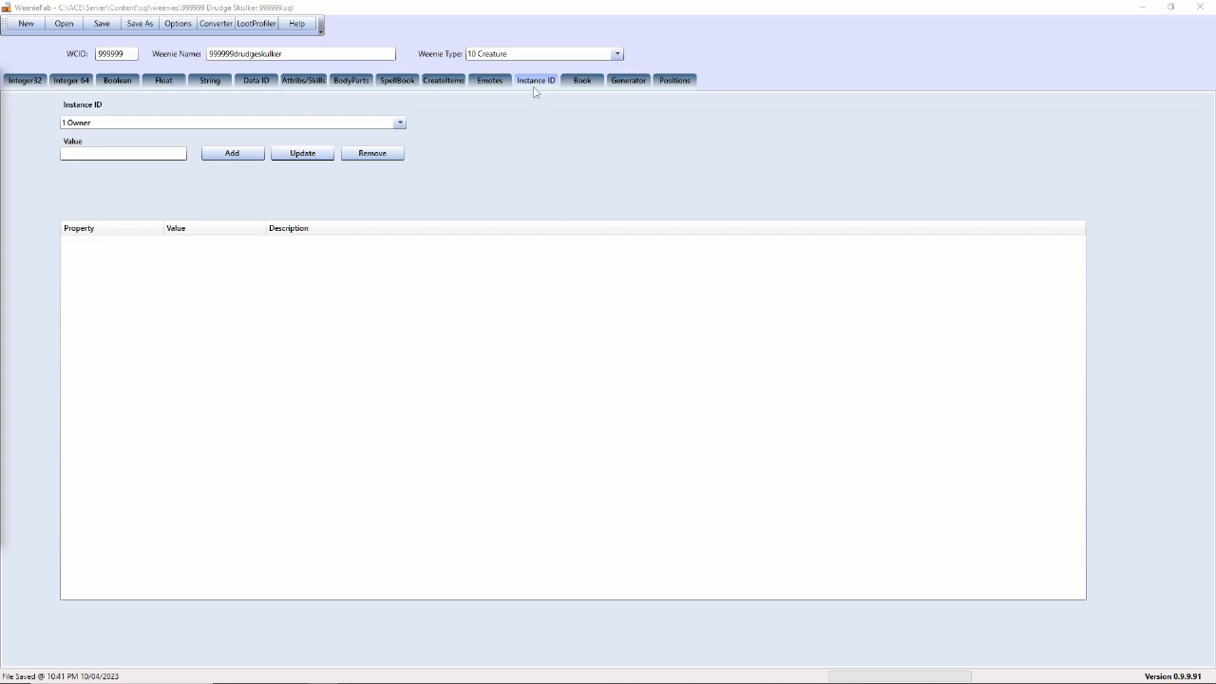
- View the weenie's Book page, then Generator, ending on the Positions page
left_click(575, 81)
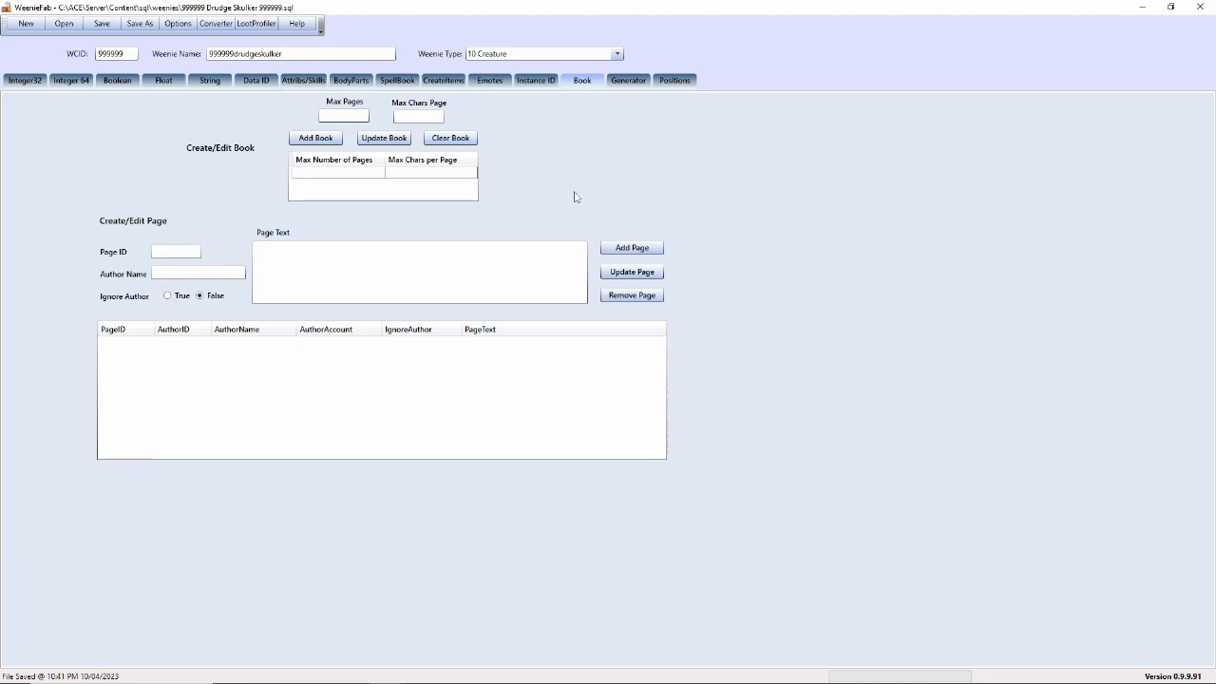
left_click(631, 84)
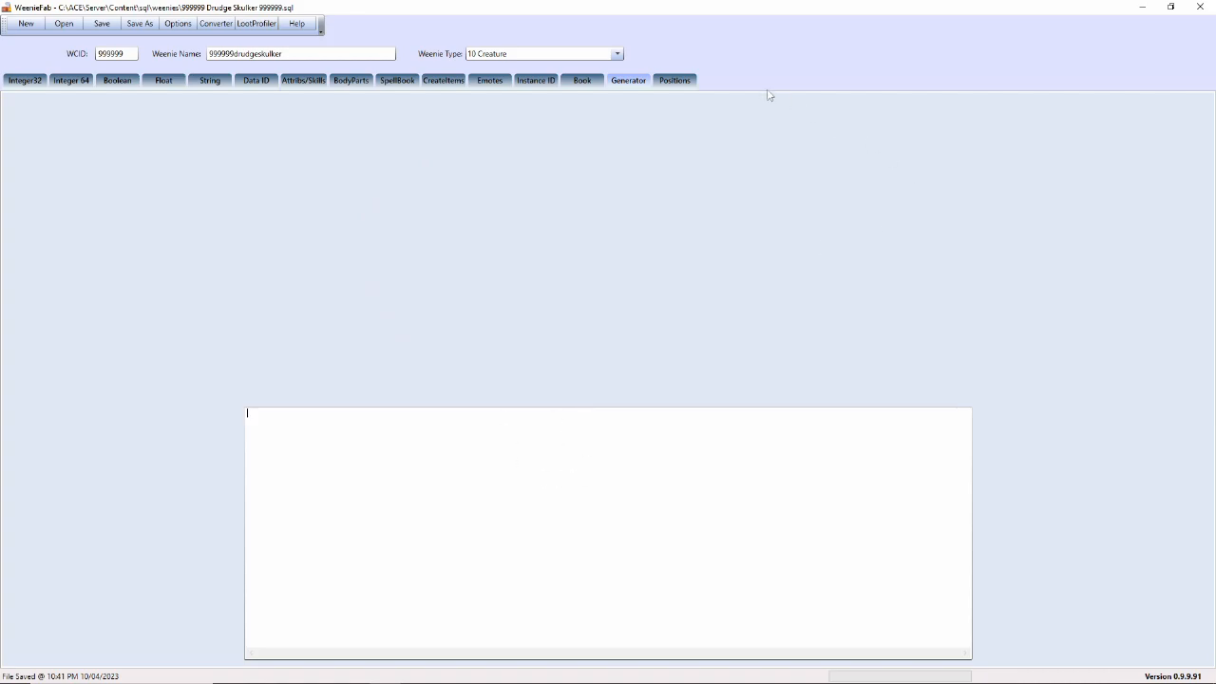
left_click(678, 85)
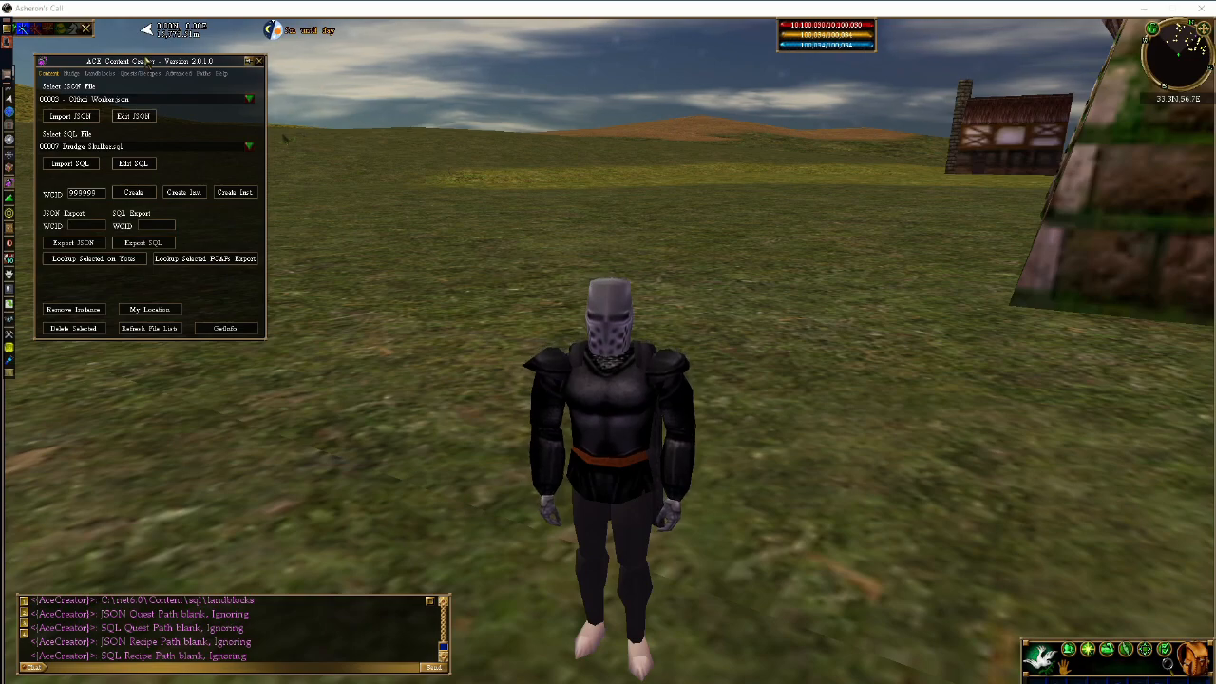
- Choose 1001092 Adult Reedshark.sql and spawn an Adult Reedshark beside the character
left_click_drag(143, 61, 152, 63)
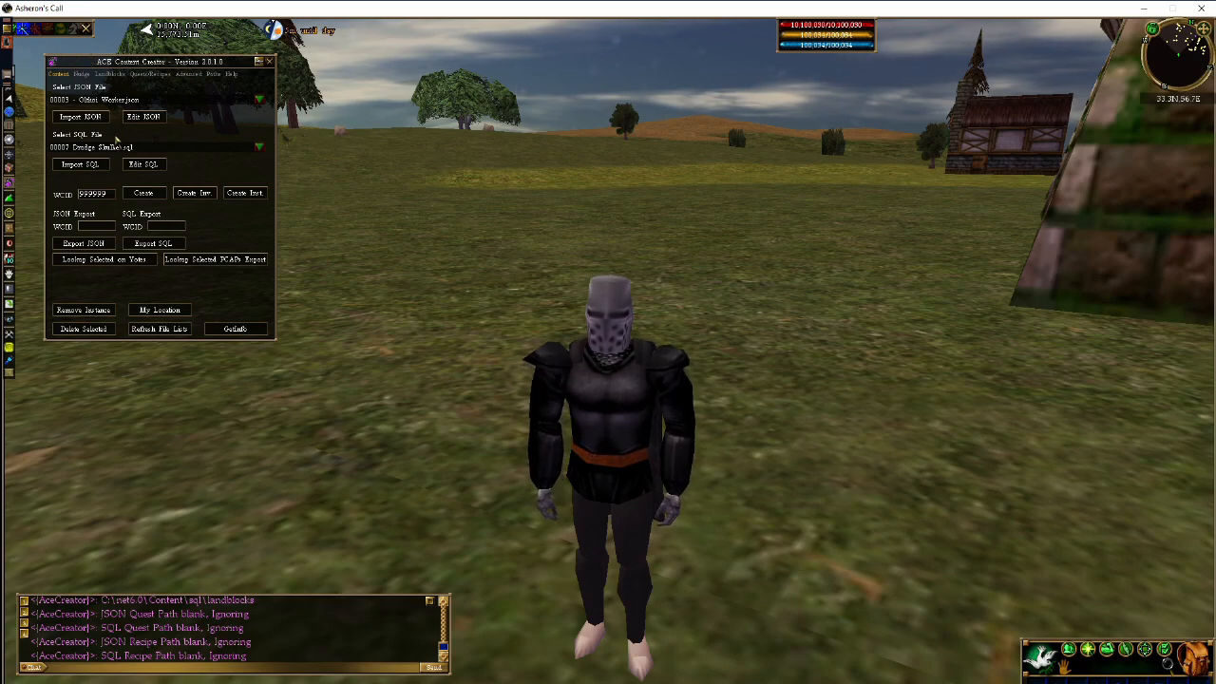
left_click(74, 149)
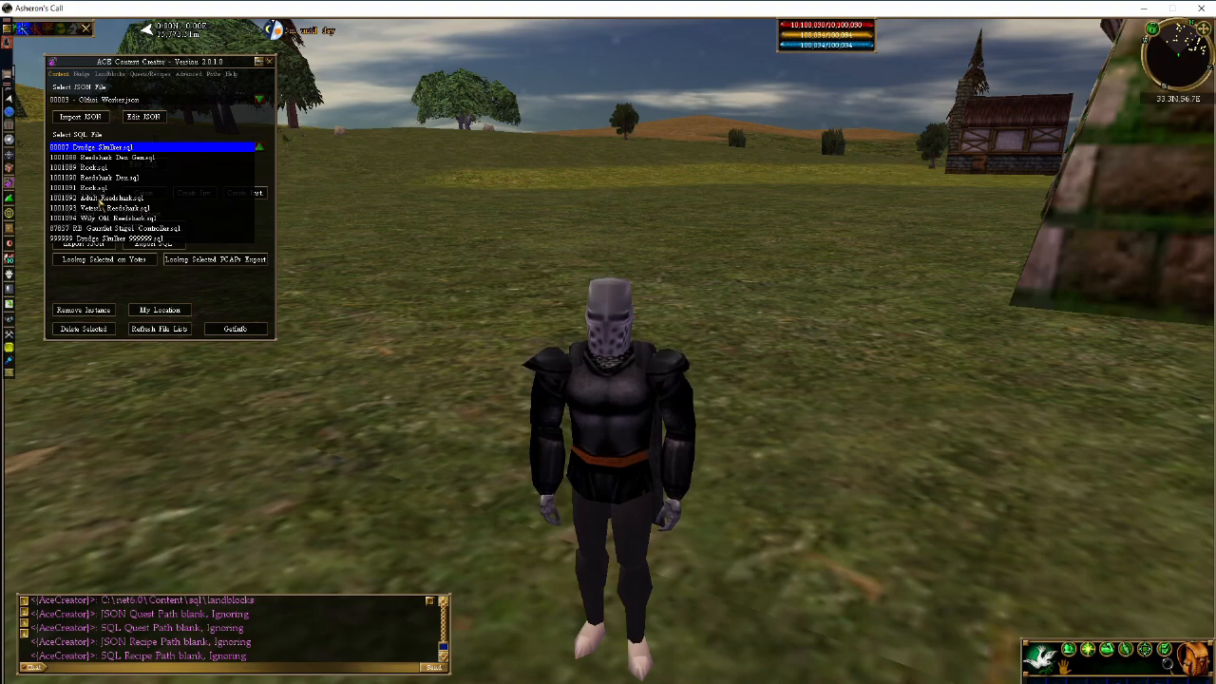
left_click(100, 197)
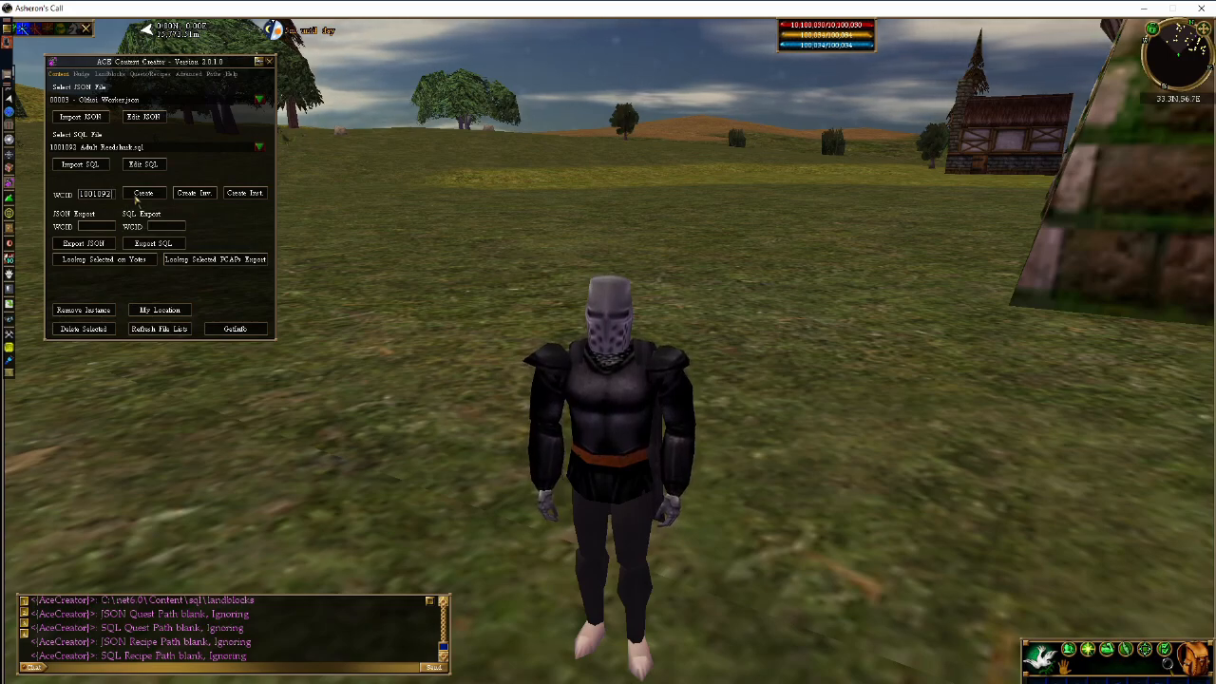
left_click(145, 194)
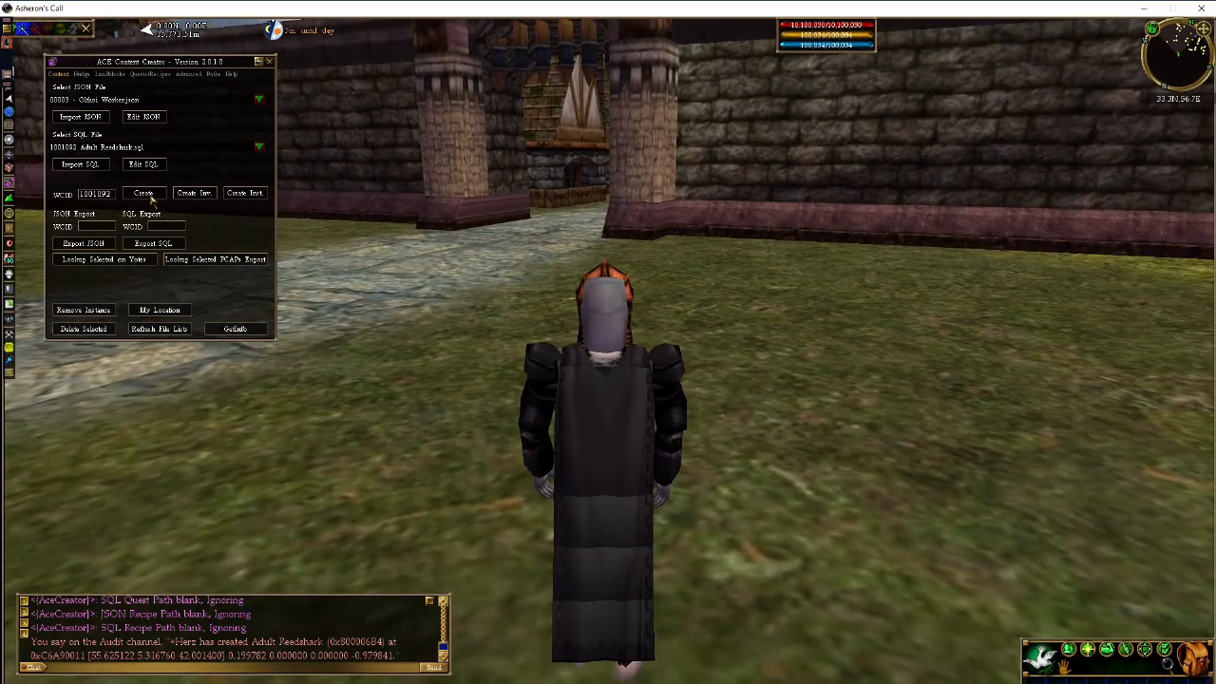
key("c")
left_click(518, 285)
key("c")
key("a")
key("c")
key("a")
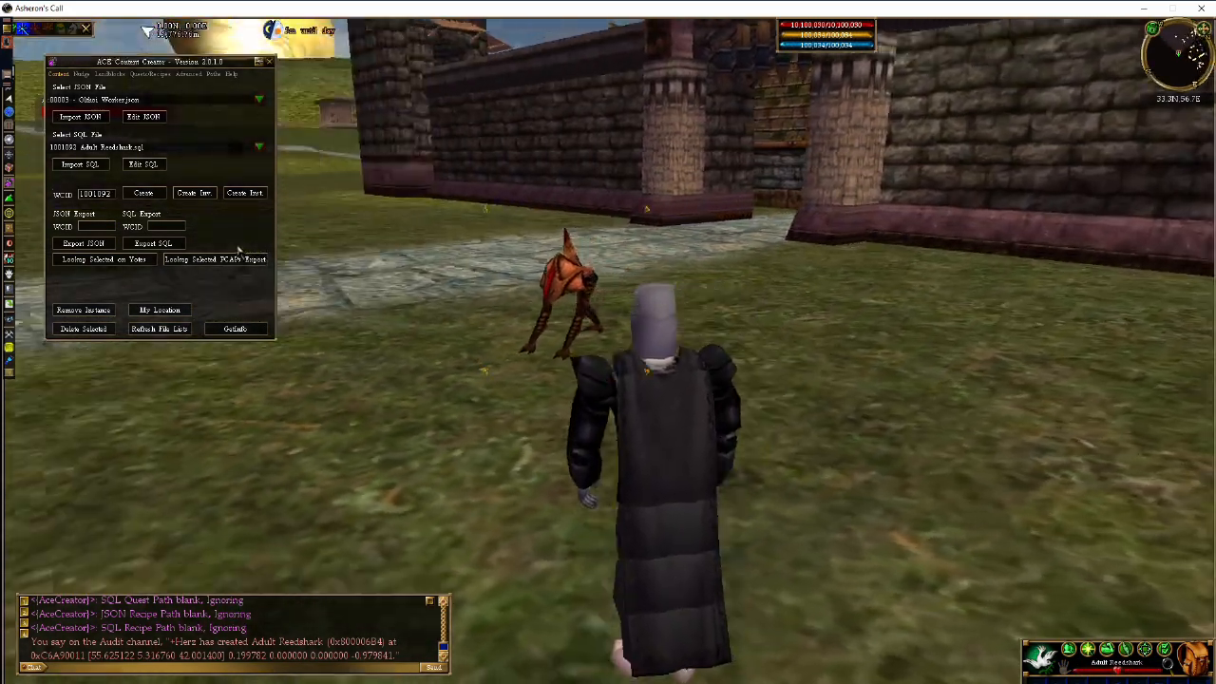
key("c")
key("a")
- Try spawning the reedshark into the inventory and check the inventory for it
left_click(194, 193)
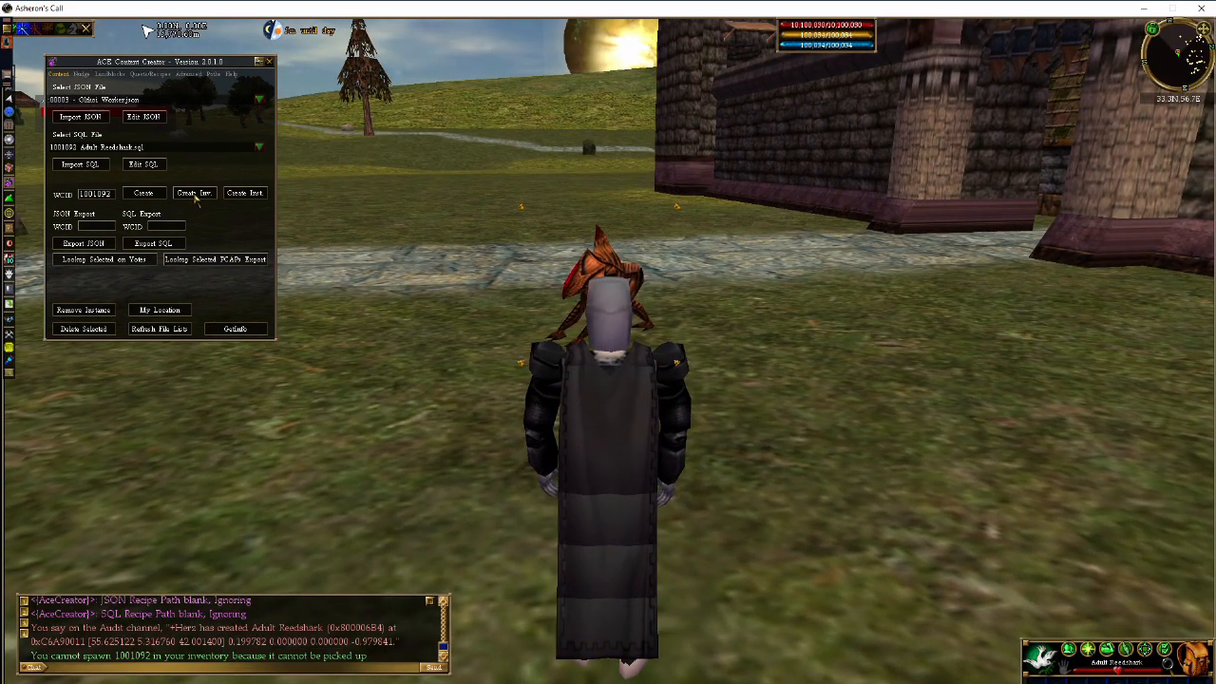
key("c")
key("d")
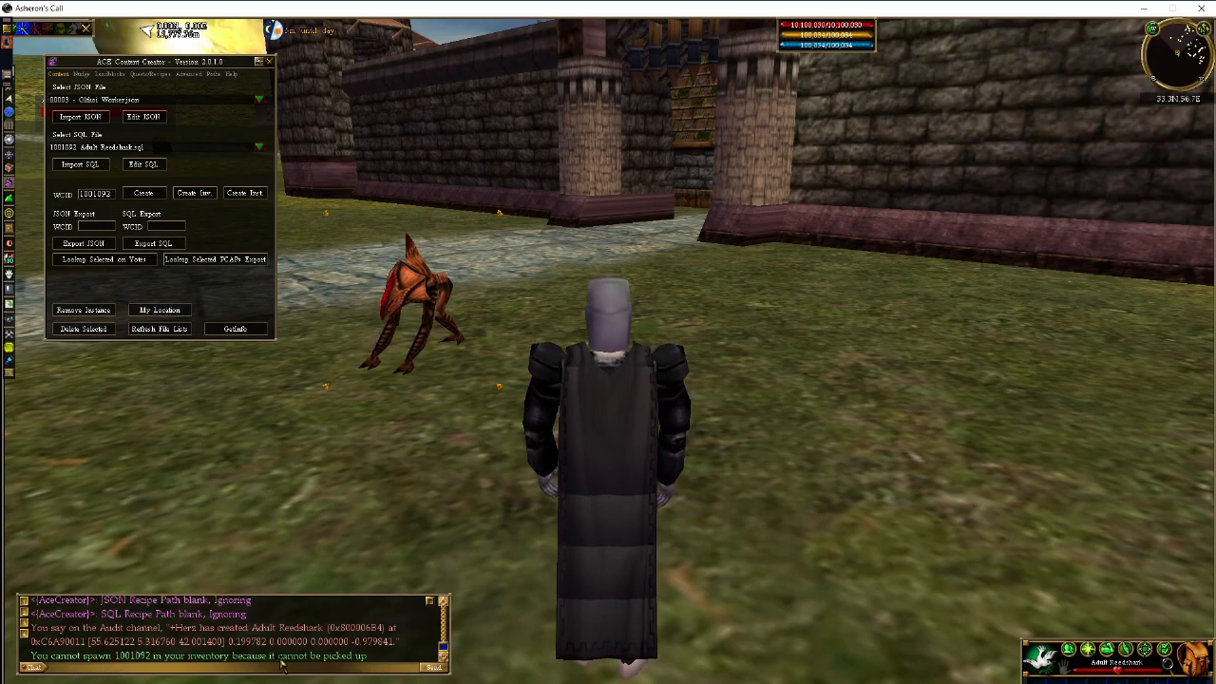
left_click(193, 193)
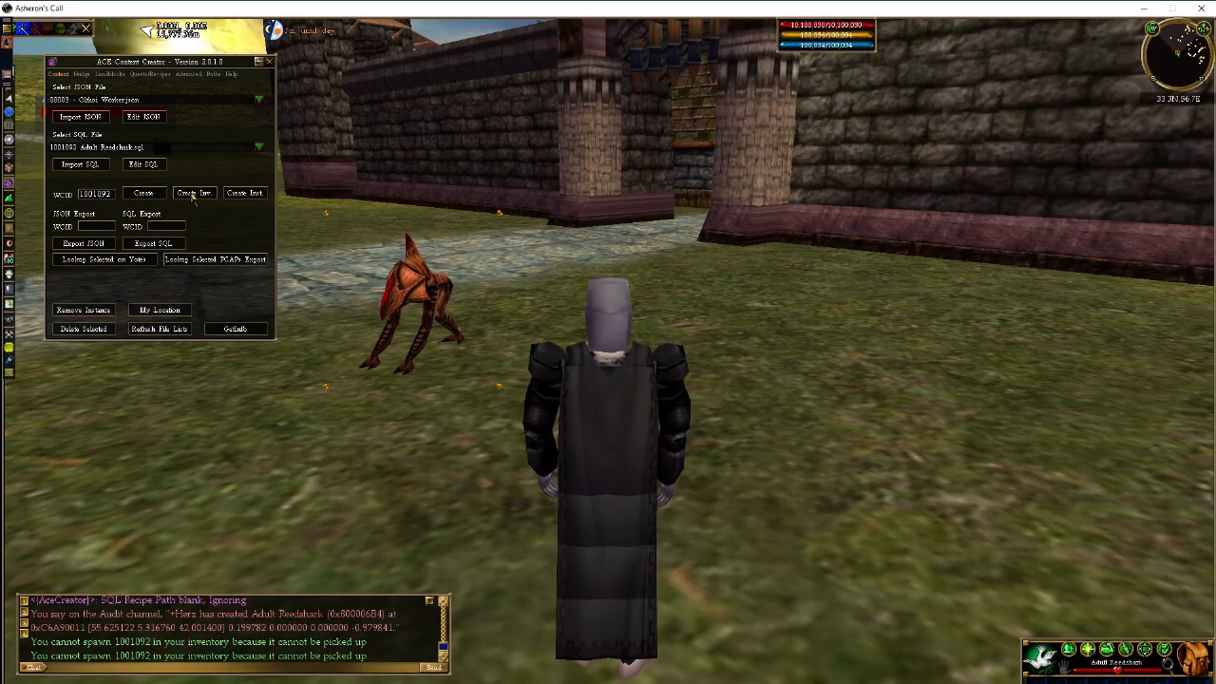
key("F12")
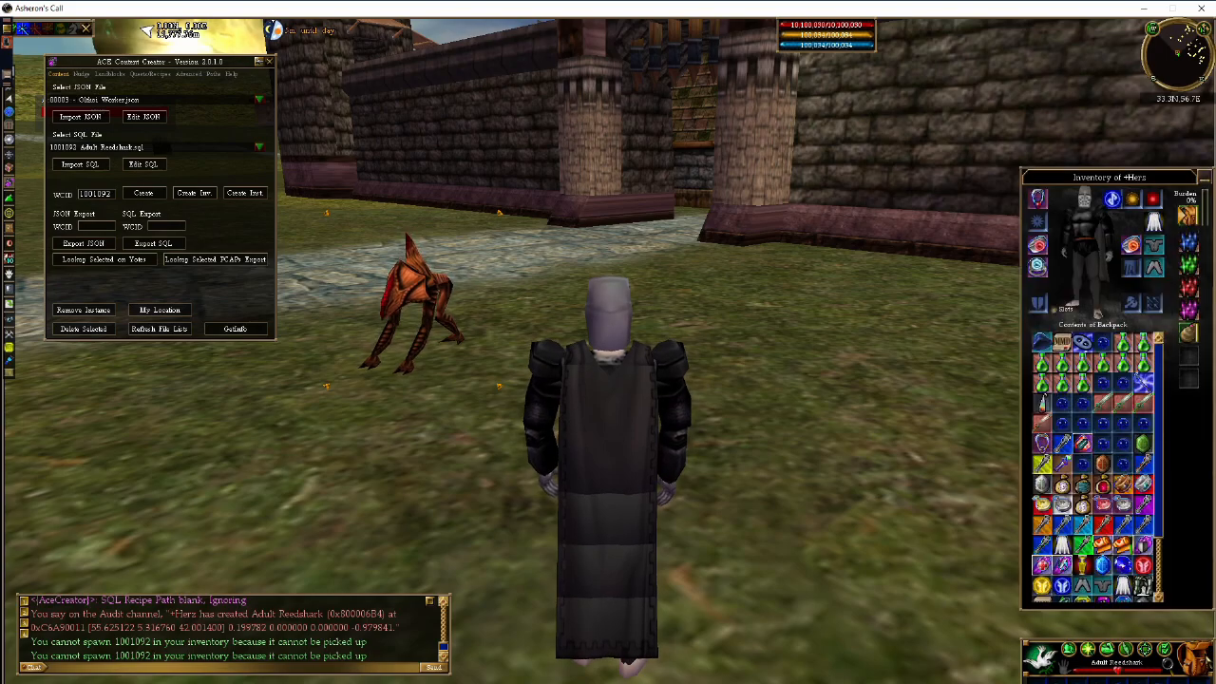
key("F12")
- Create a permanent landblock instance of the Adult Reedshark next to the first one
key("c")
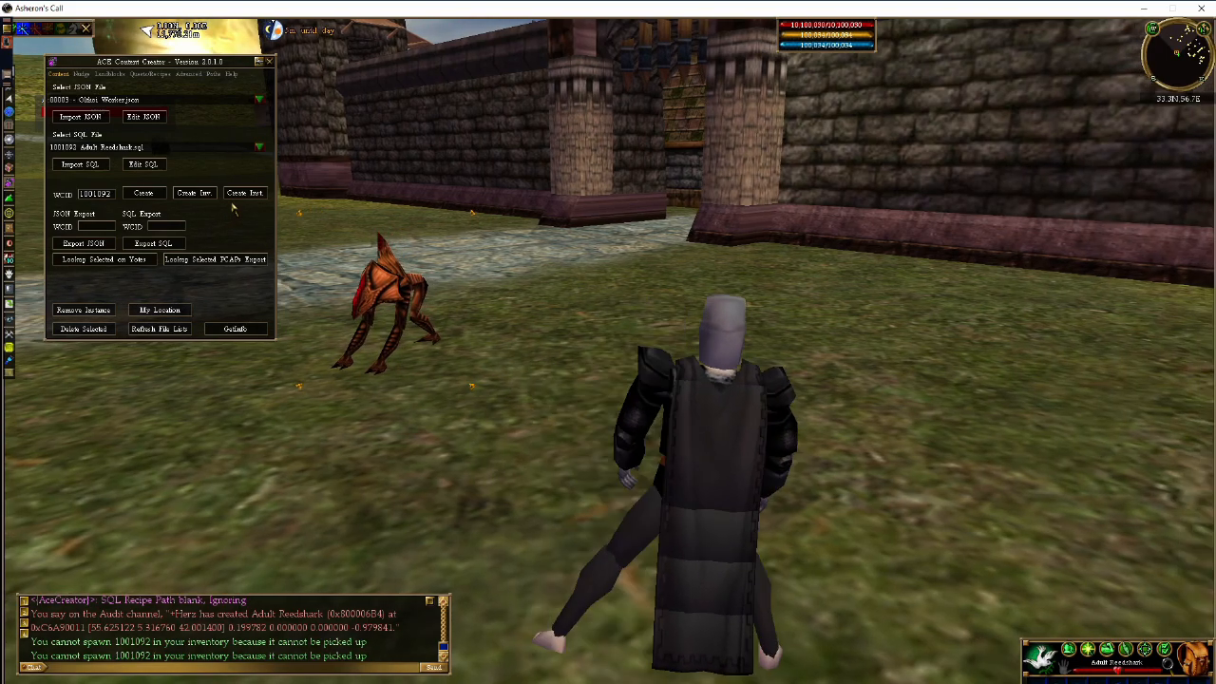
key("a")
key("c")
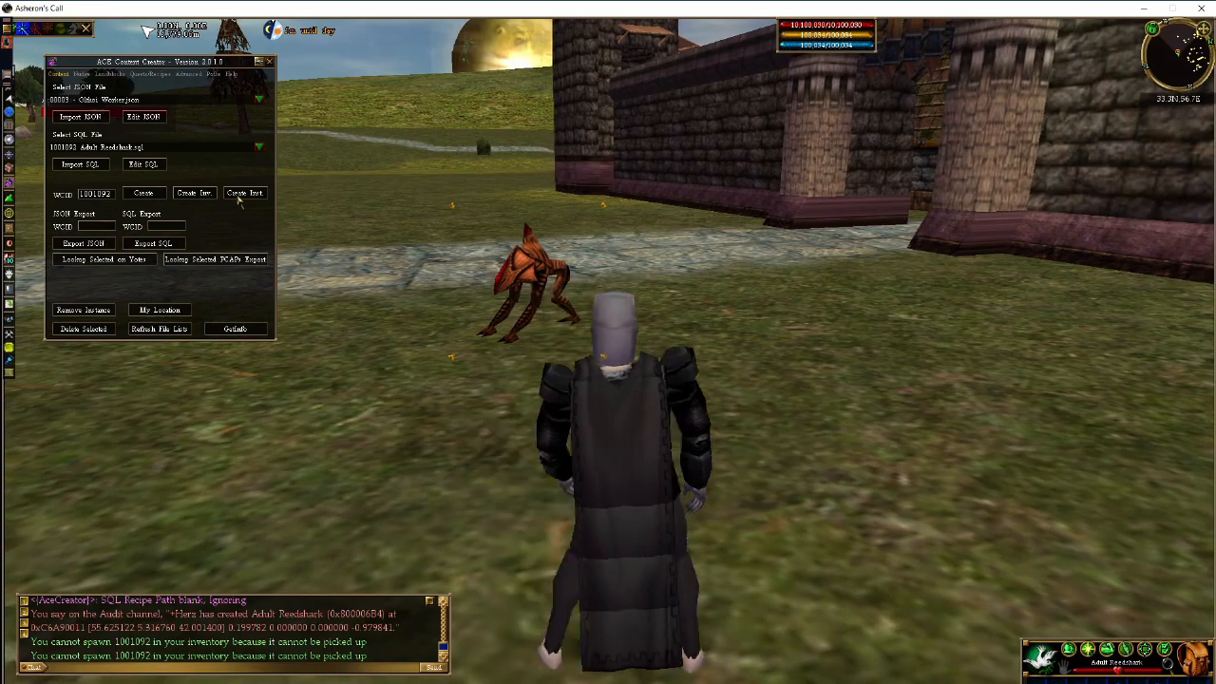
key("a")
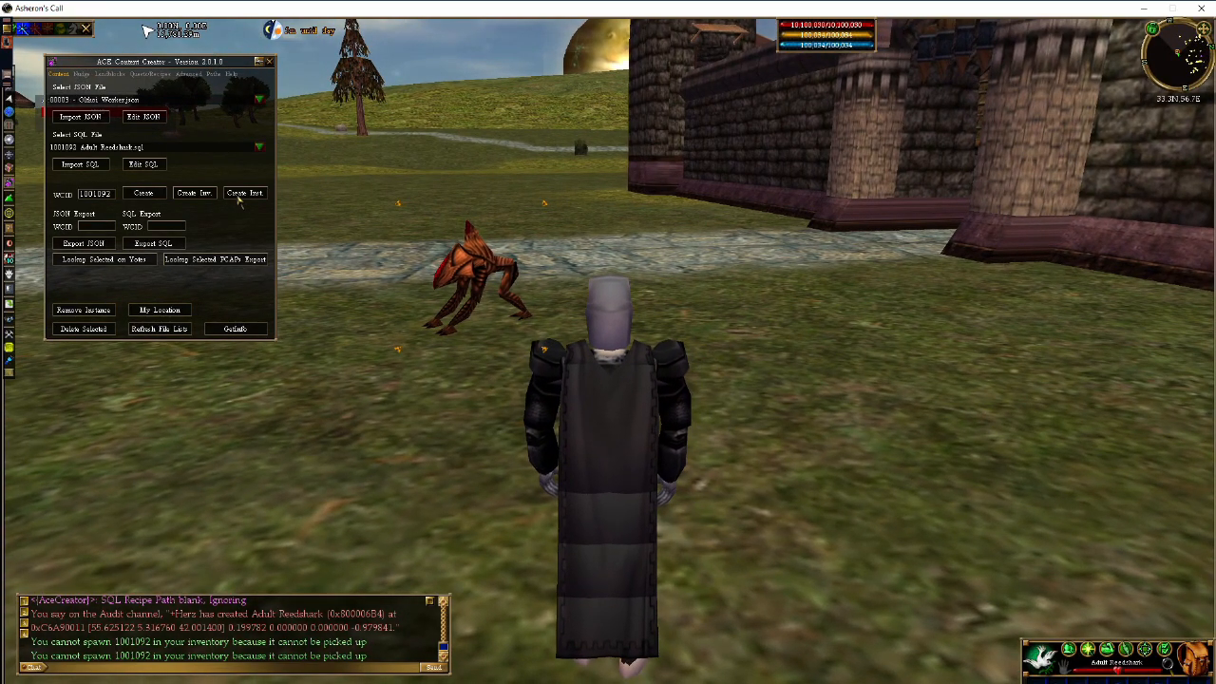
left_click(241, 197)
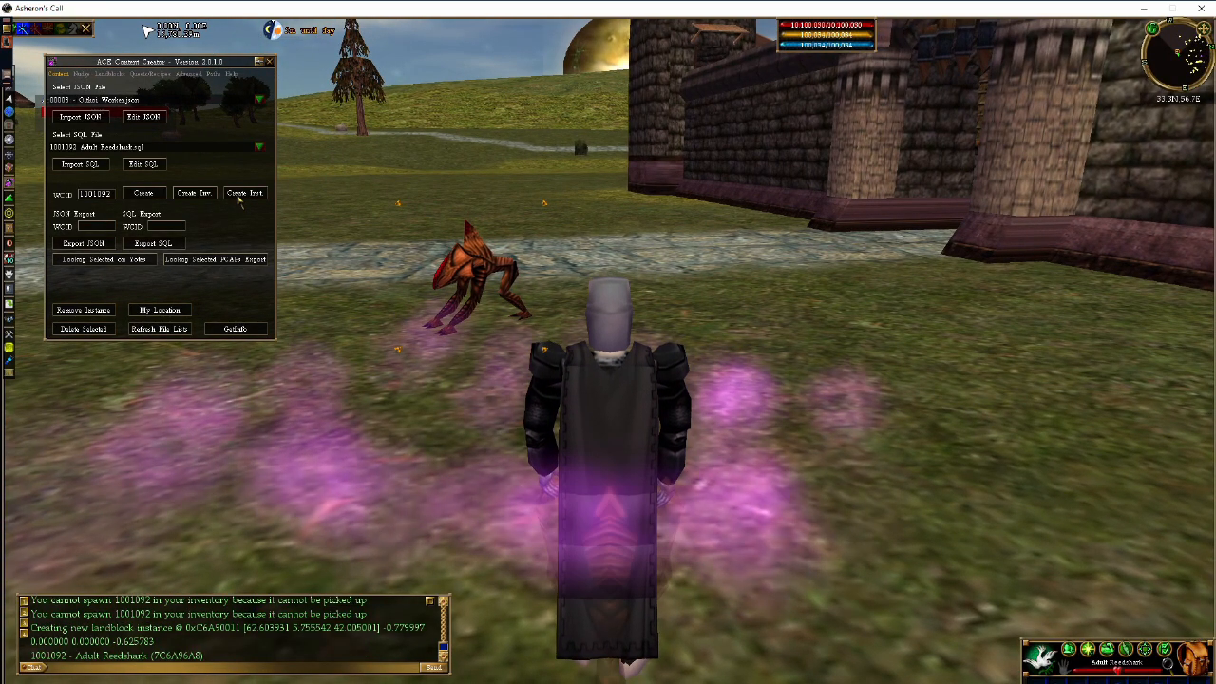
key("z")
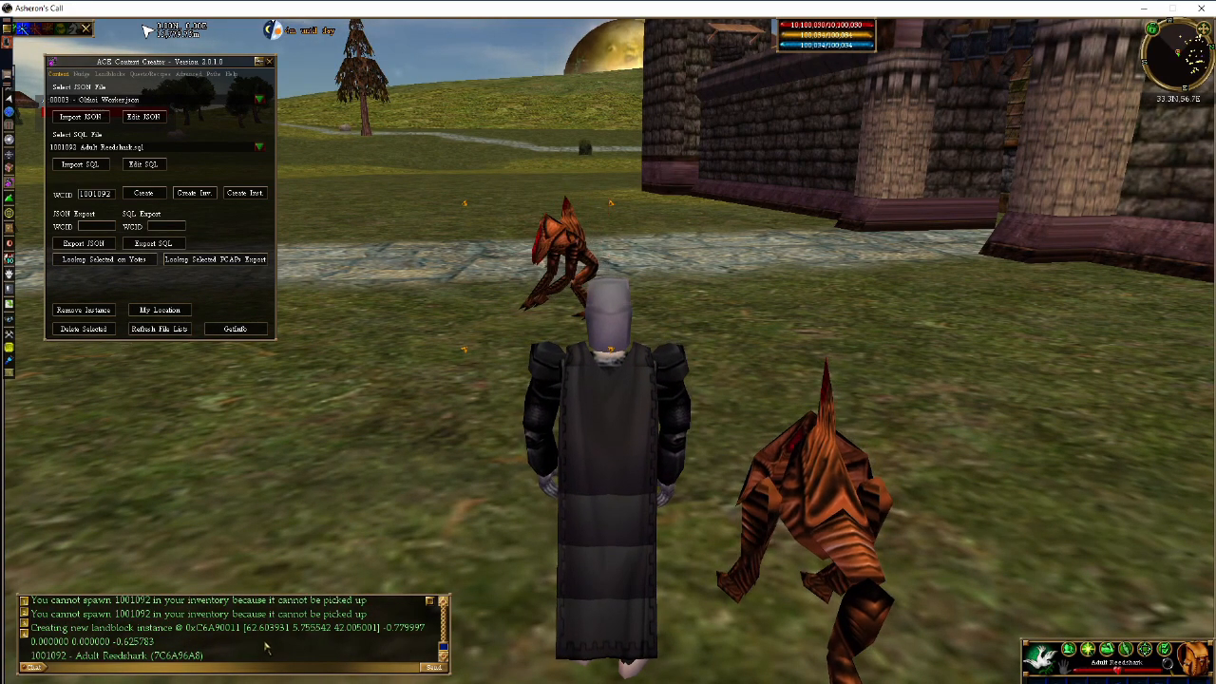
- Select the nearby Adult Reedshark by the castle wall
left_click(842, 526)
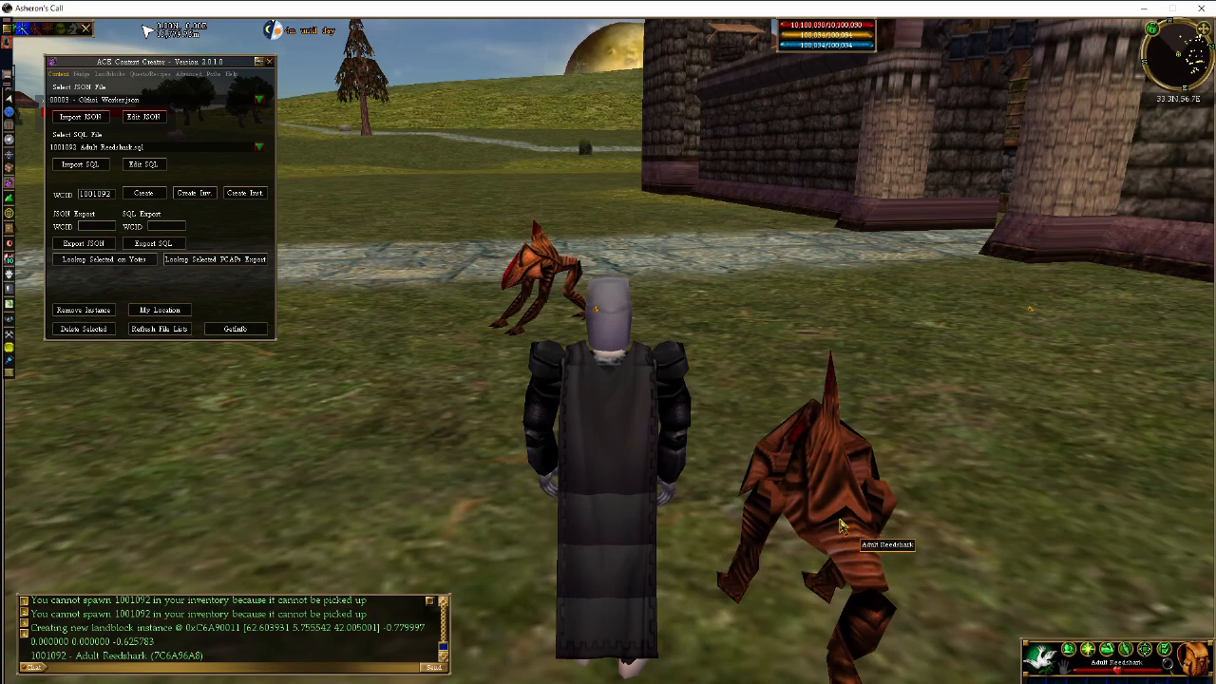
key("c")
key("z")
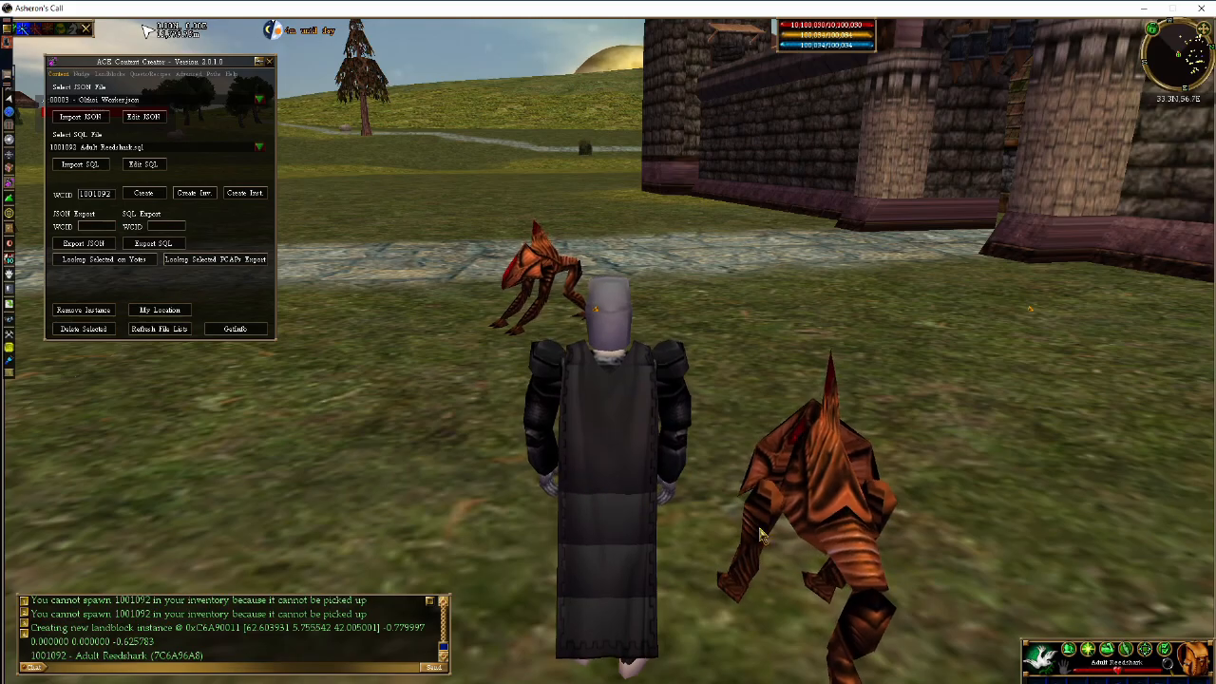
key("d")
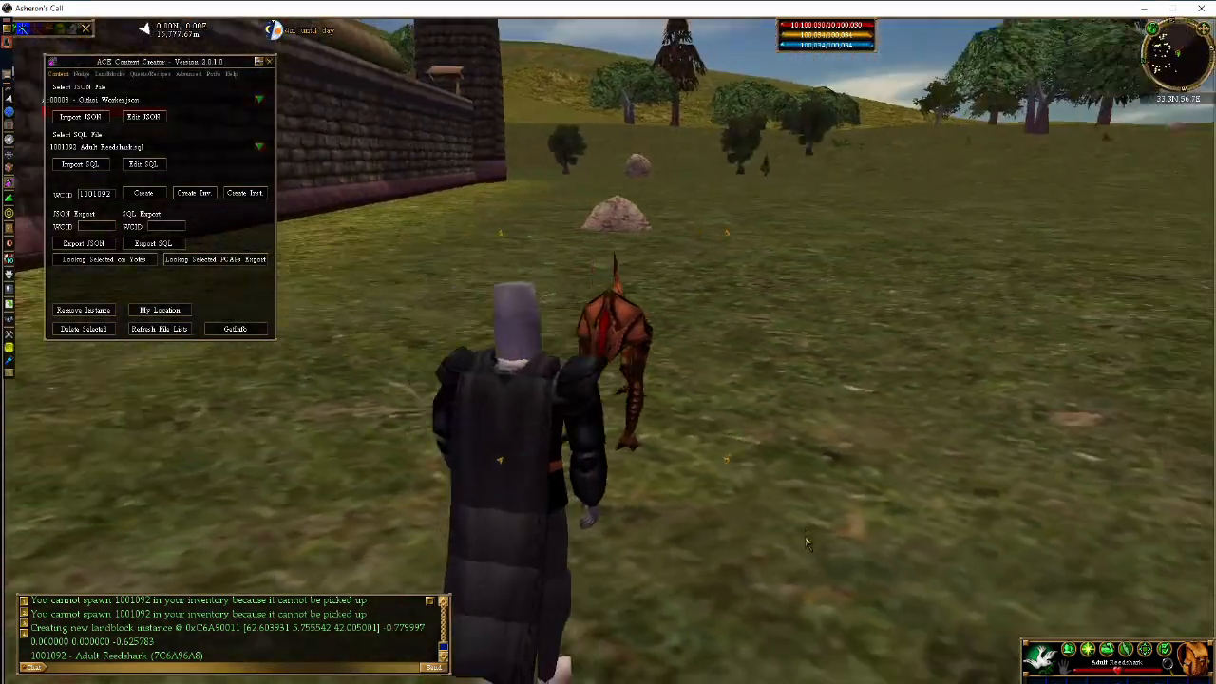
key("d")
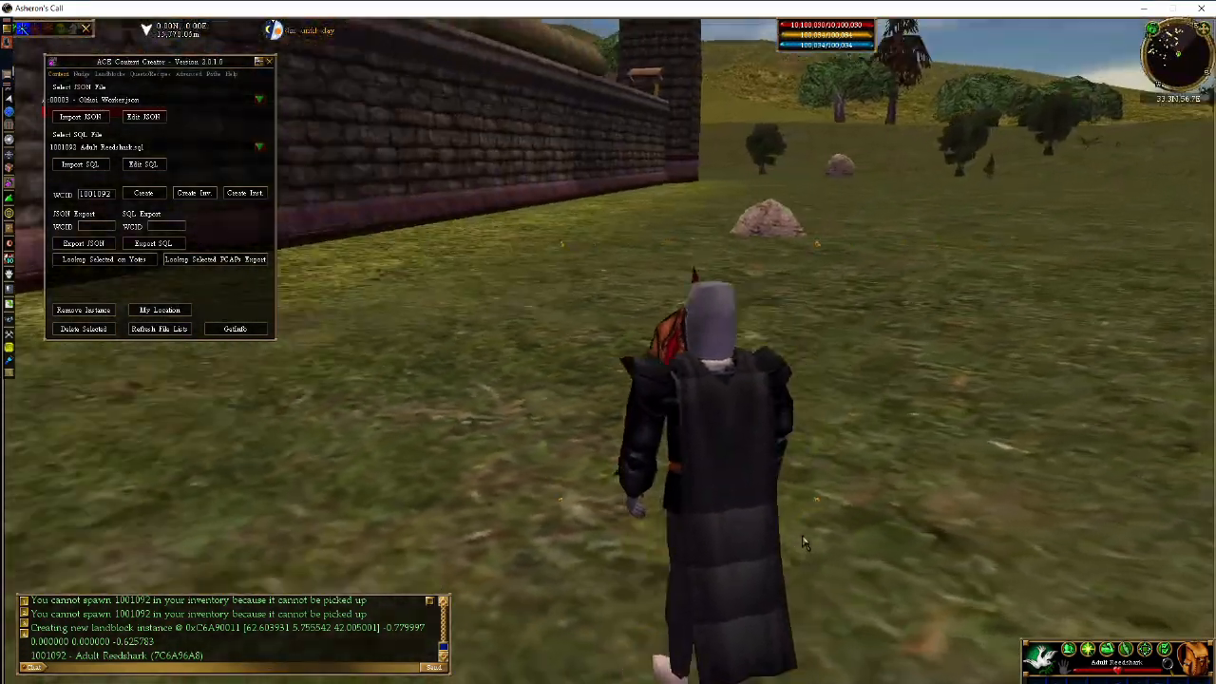
key("d")
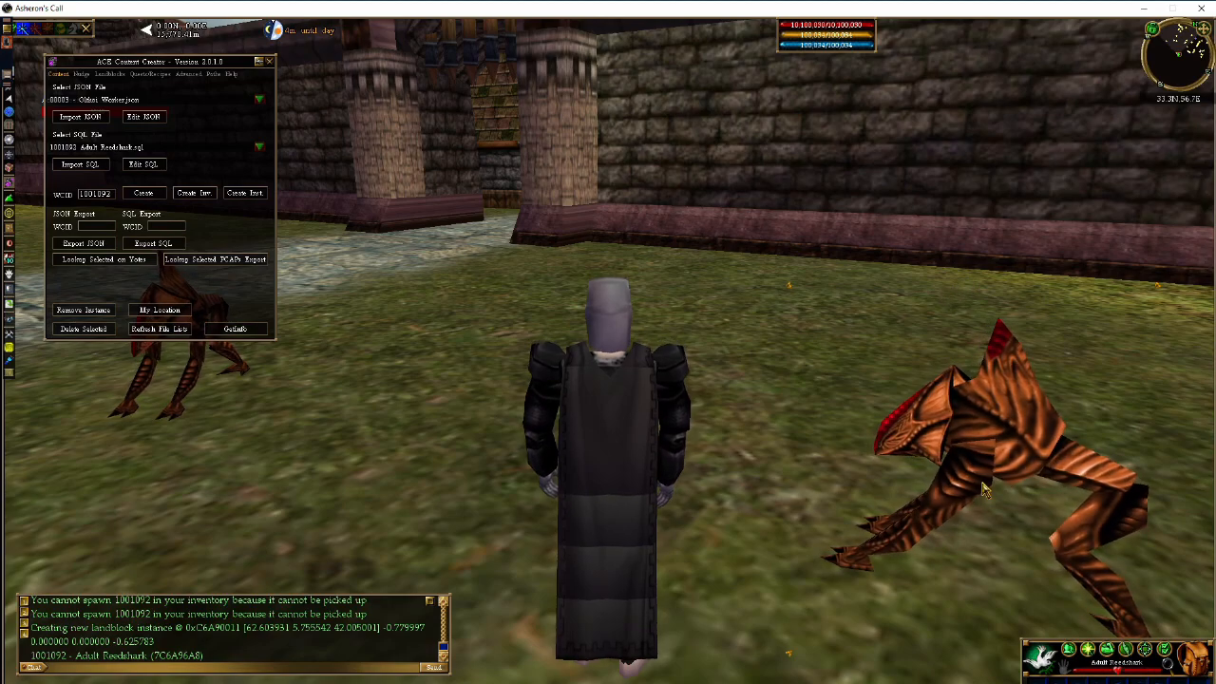
key("d")
key("x")
key("a")
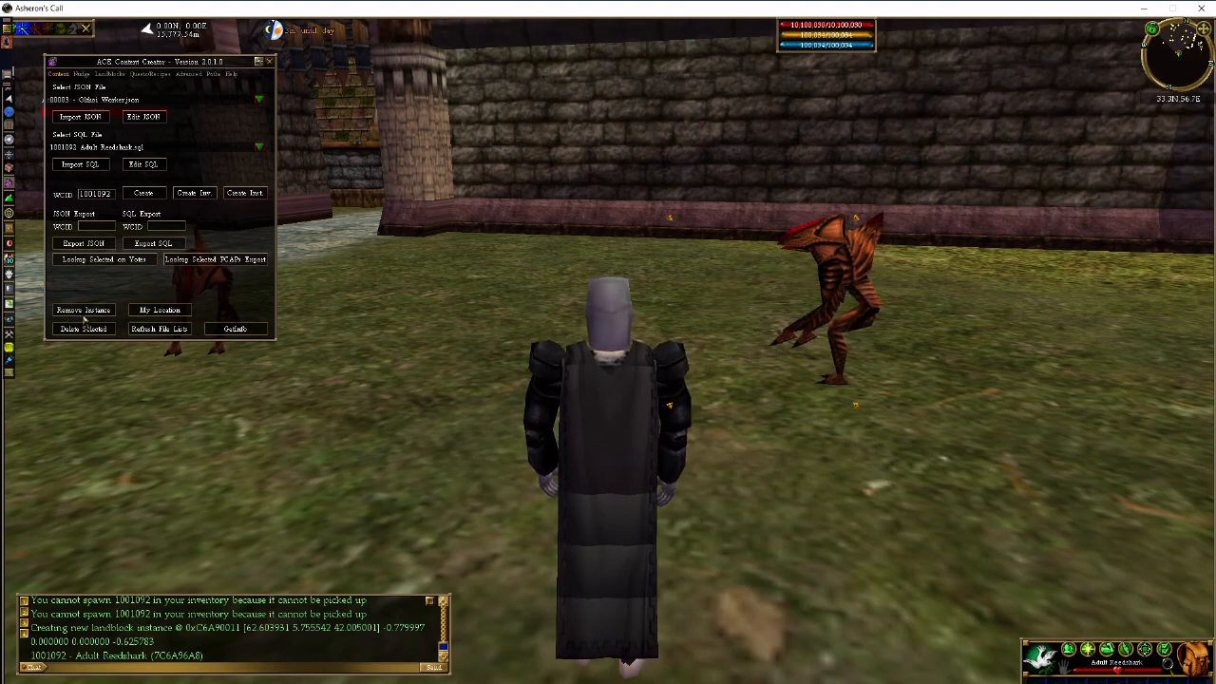
- Remove Reedshark 1001092 from the landblock instances and delete the remaining spawned reedshark
left_click(83, 317)
key("a")
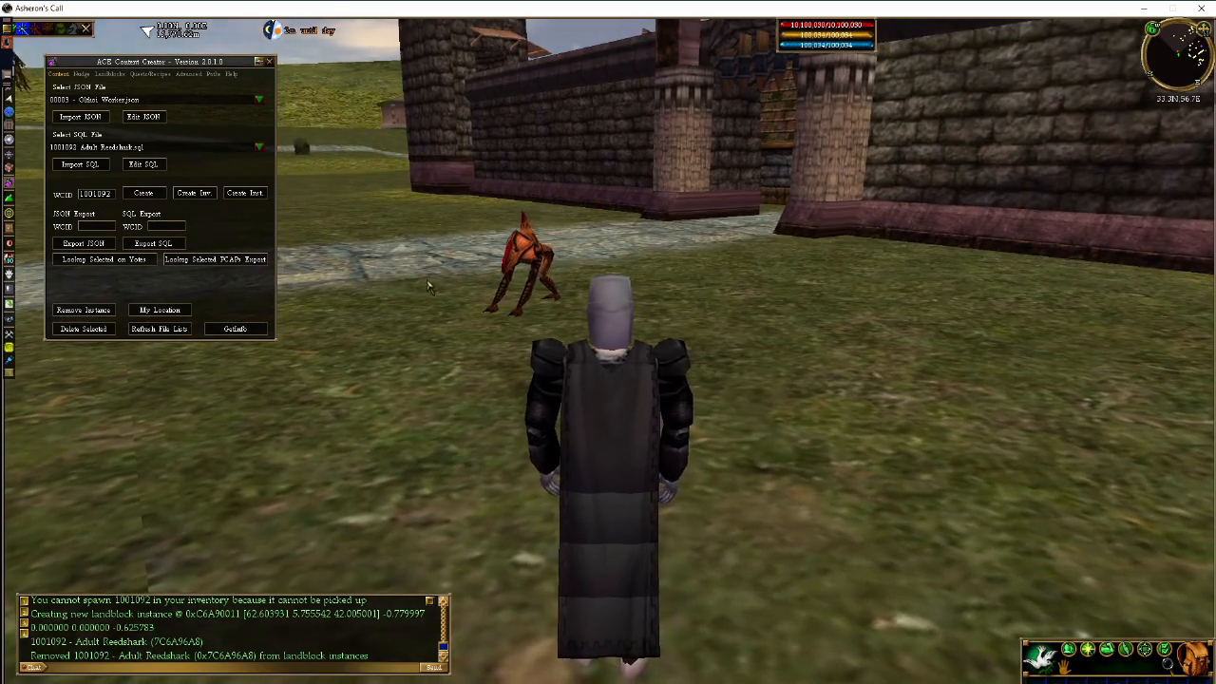
left_click(83, 332)
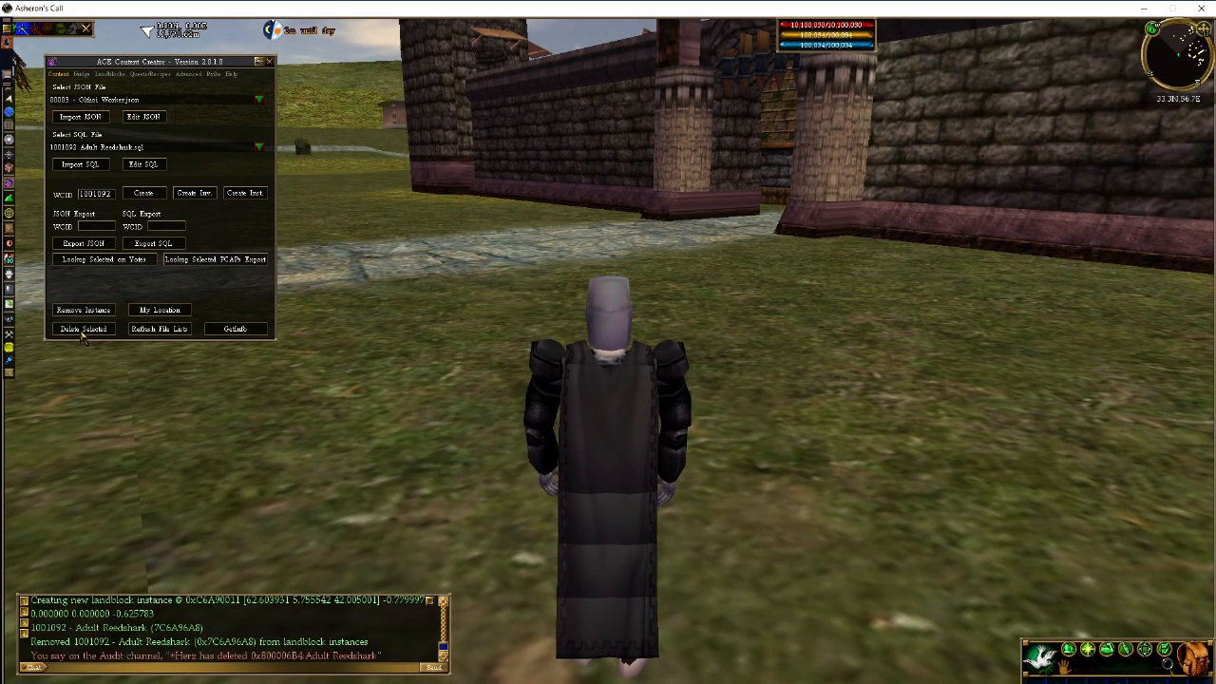
- Reload the current landblock from the Landblocks tools
key("a")
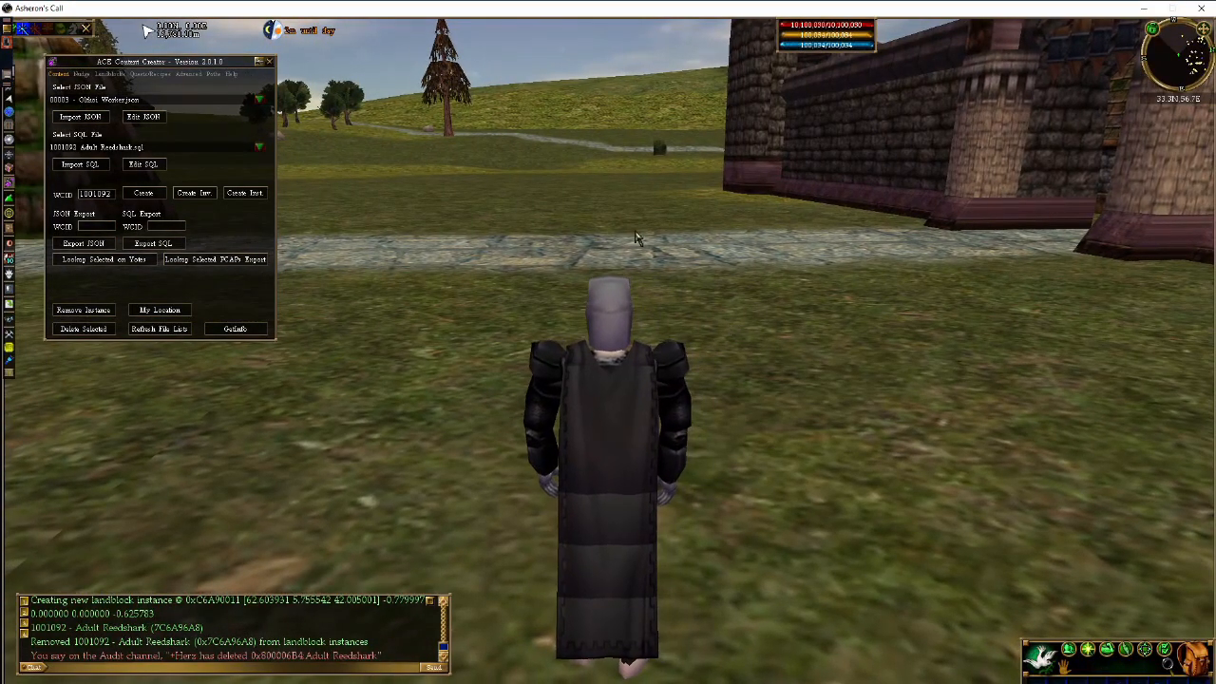
key("d")
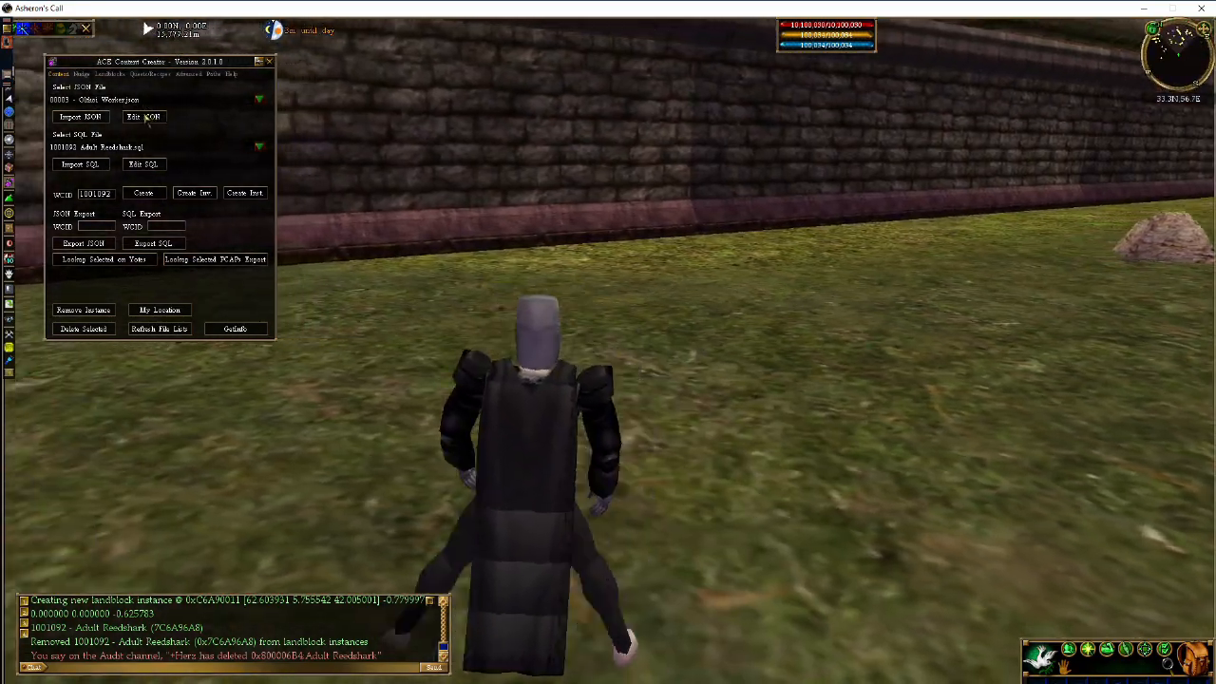
key("d")
left_click(109, 74)
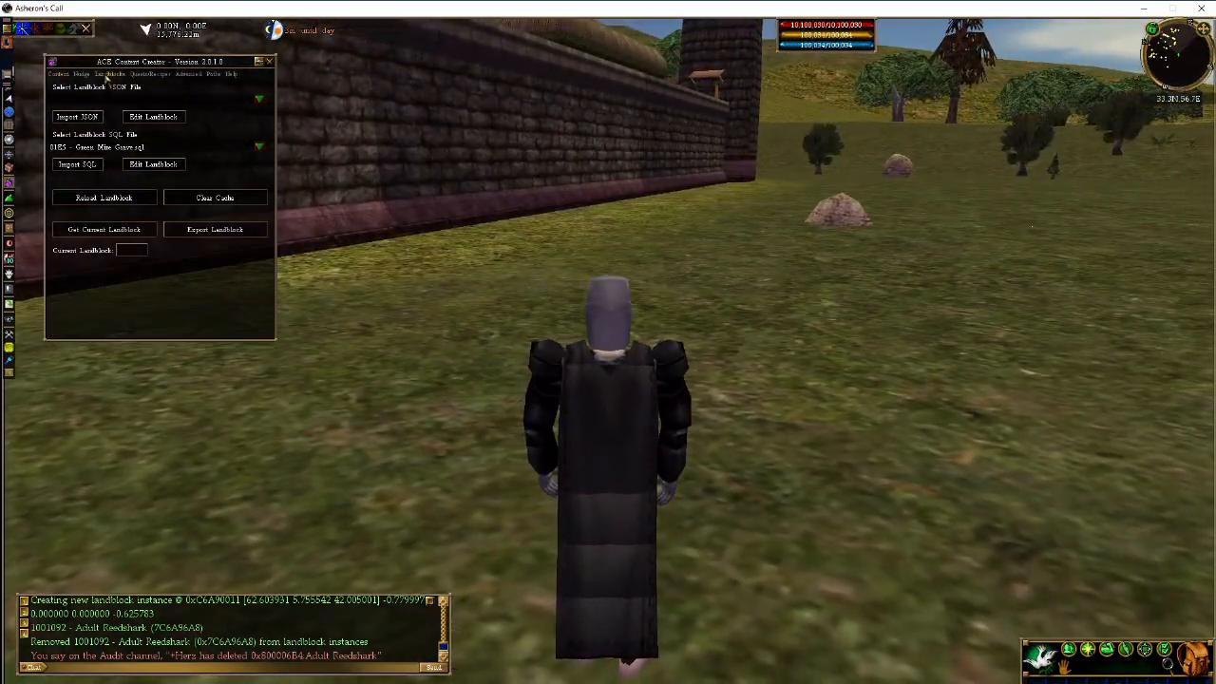
key("a")
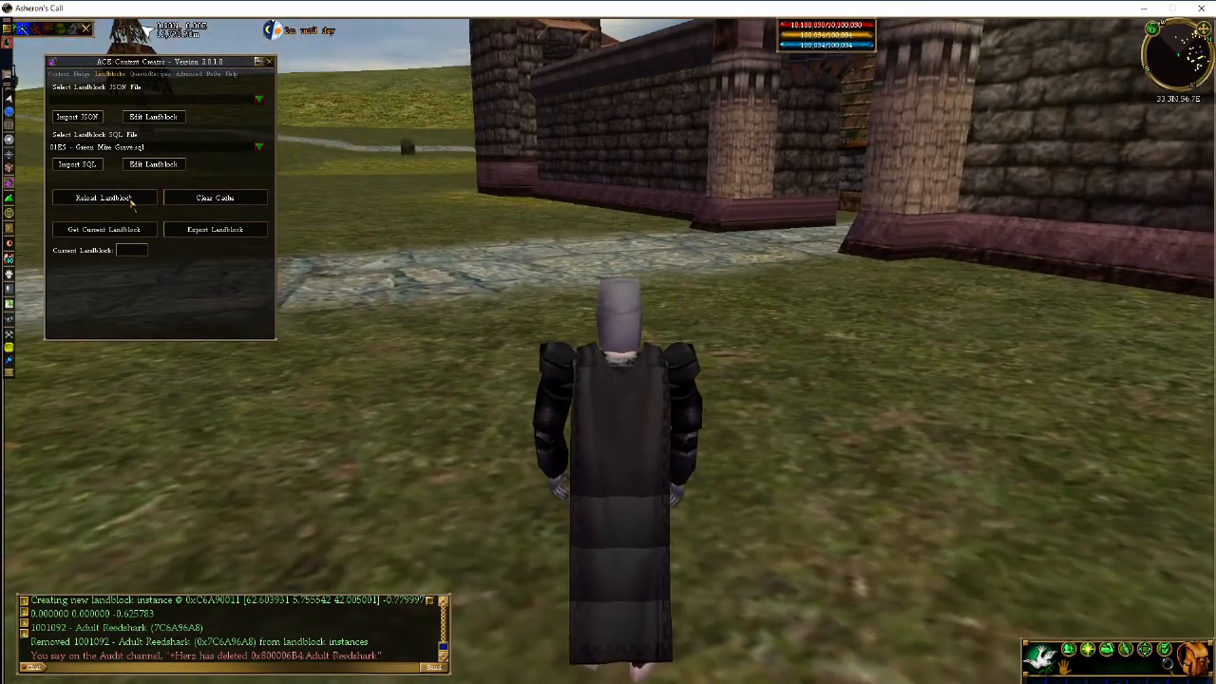
left_click(131, 198)
key("a")
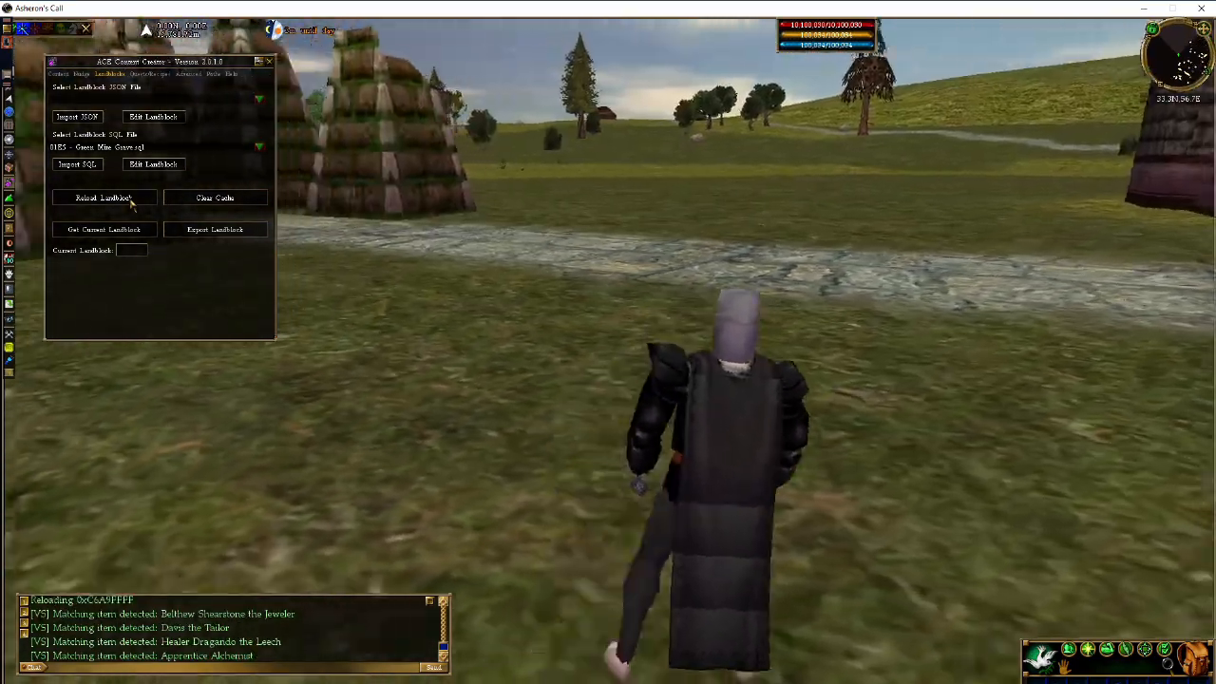
key("a")
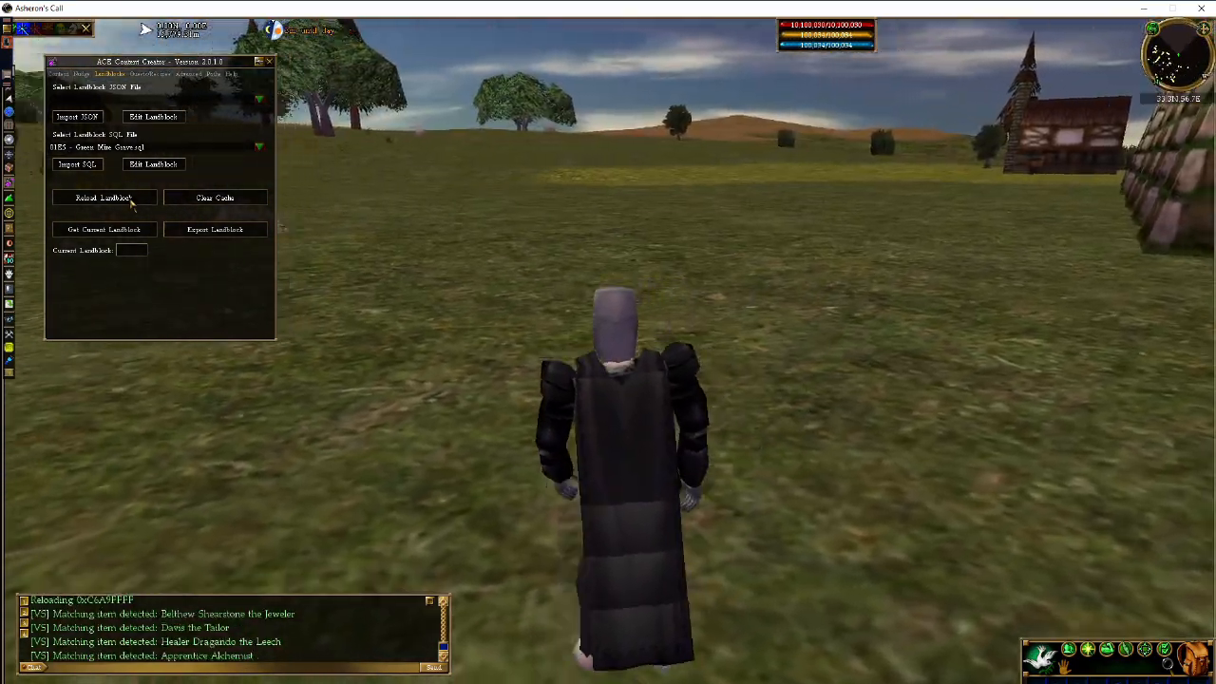
key("a")
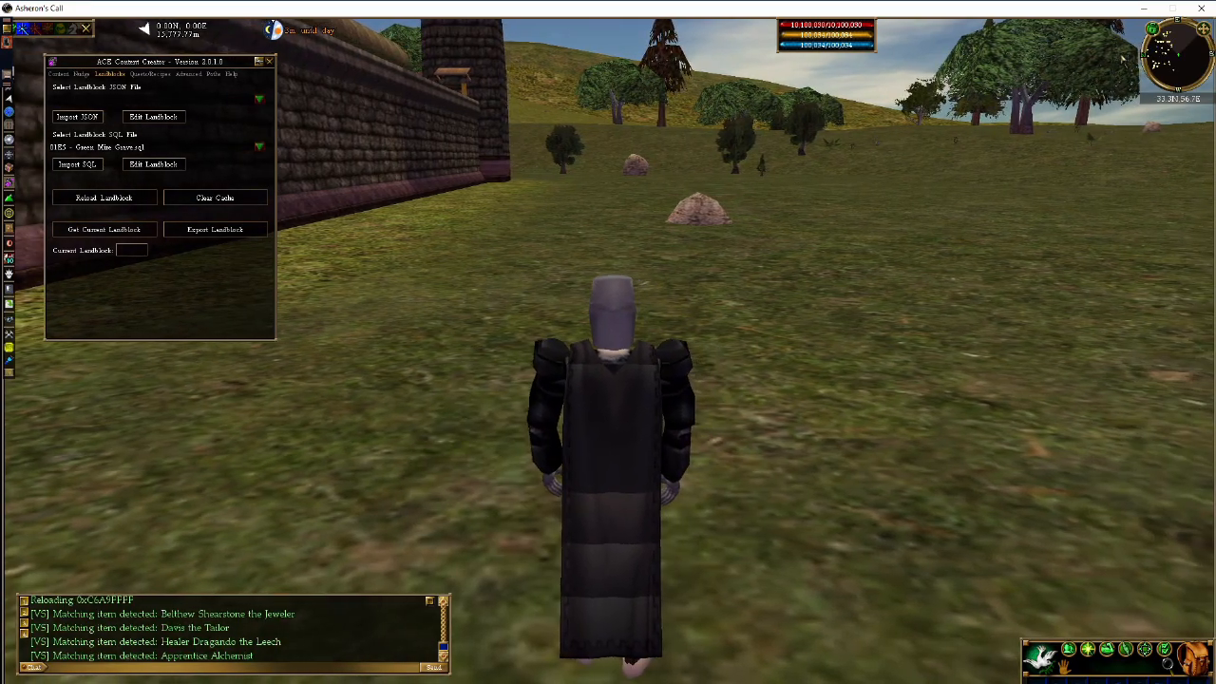
key("a")
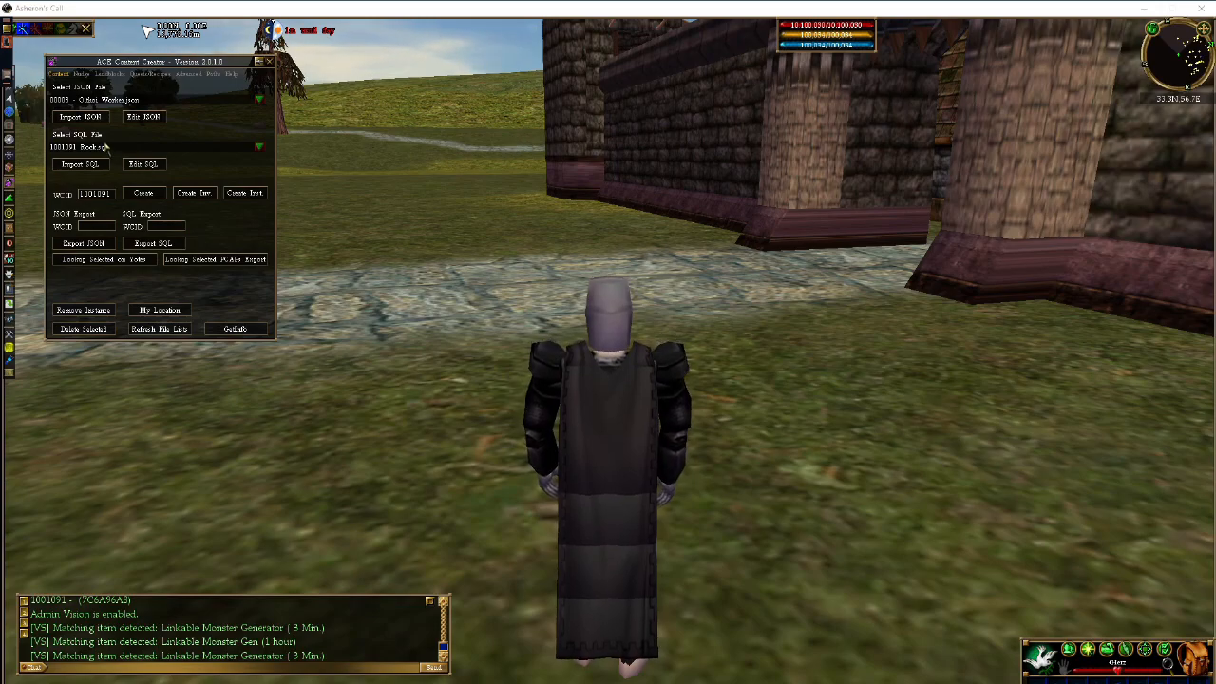
- Place a new Rock (1001091) instance beside the character and select it
left_click(233, 194)
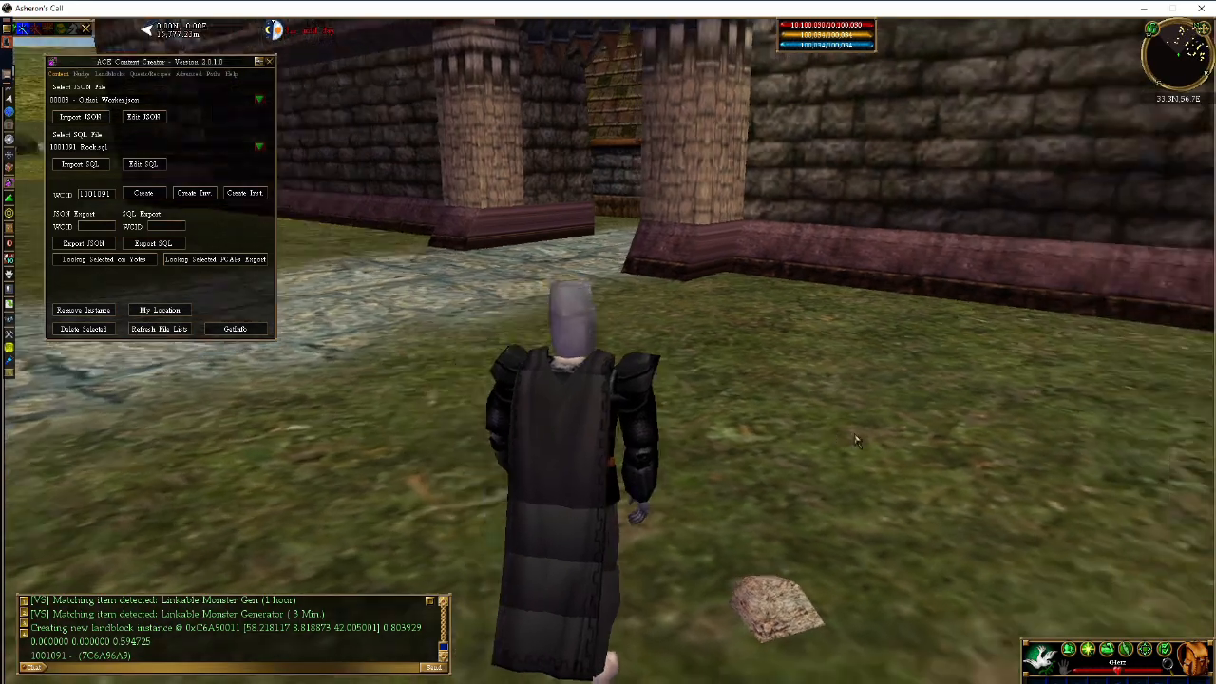
key("d")
left_click(786, 574)
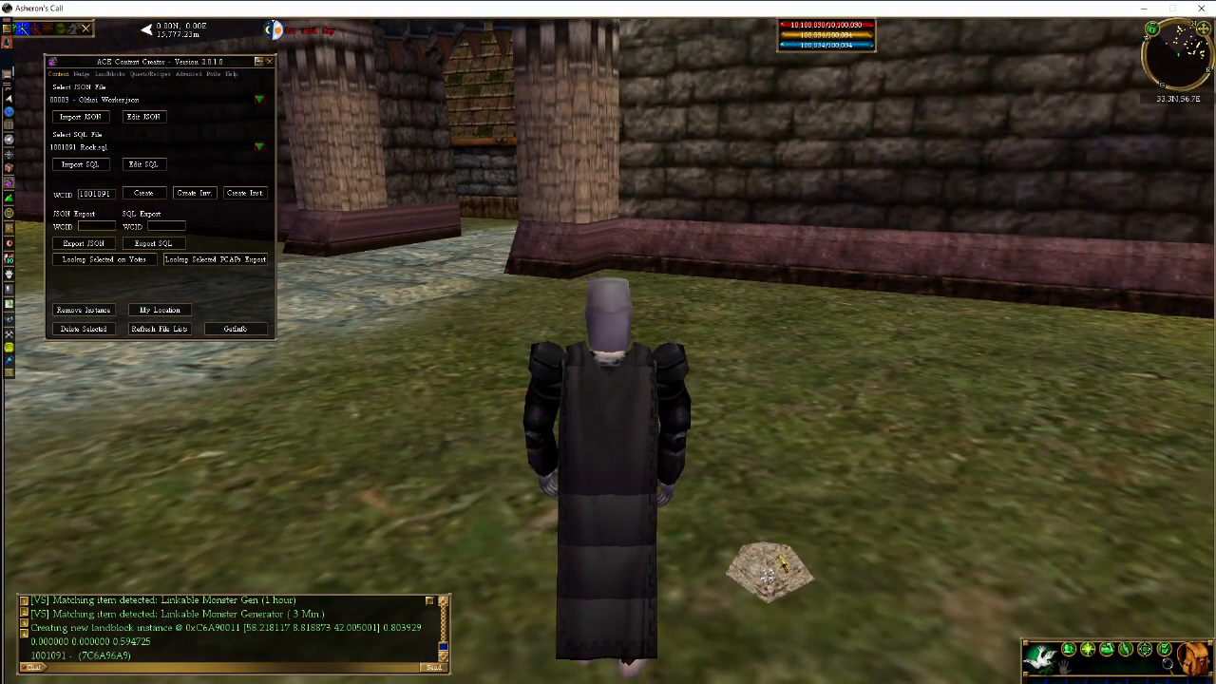
key("z")
key("d")
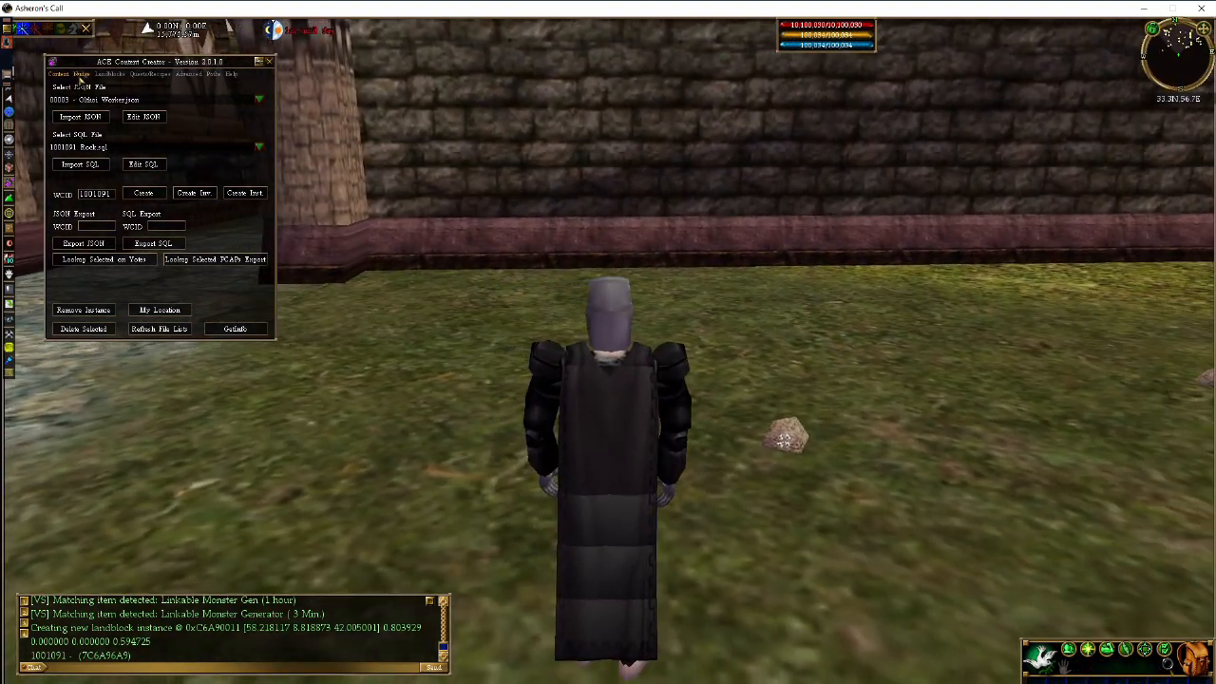
left_click(81, 74)
key("c")
key("a")
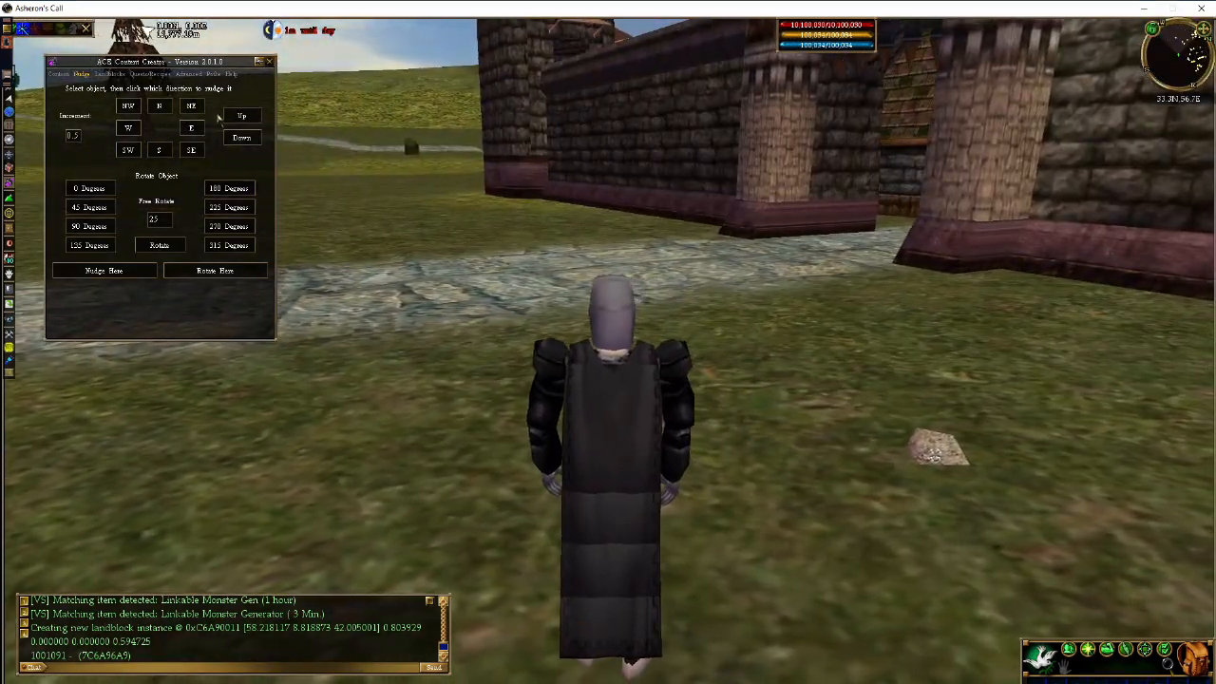
- Raise the rock two steps, leaving its ground position unchanged after south/north and west/east nudges
left_click(240, 116)
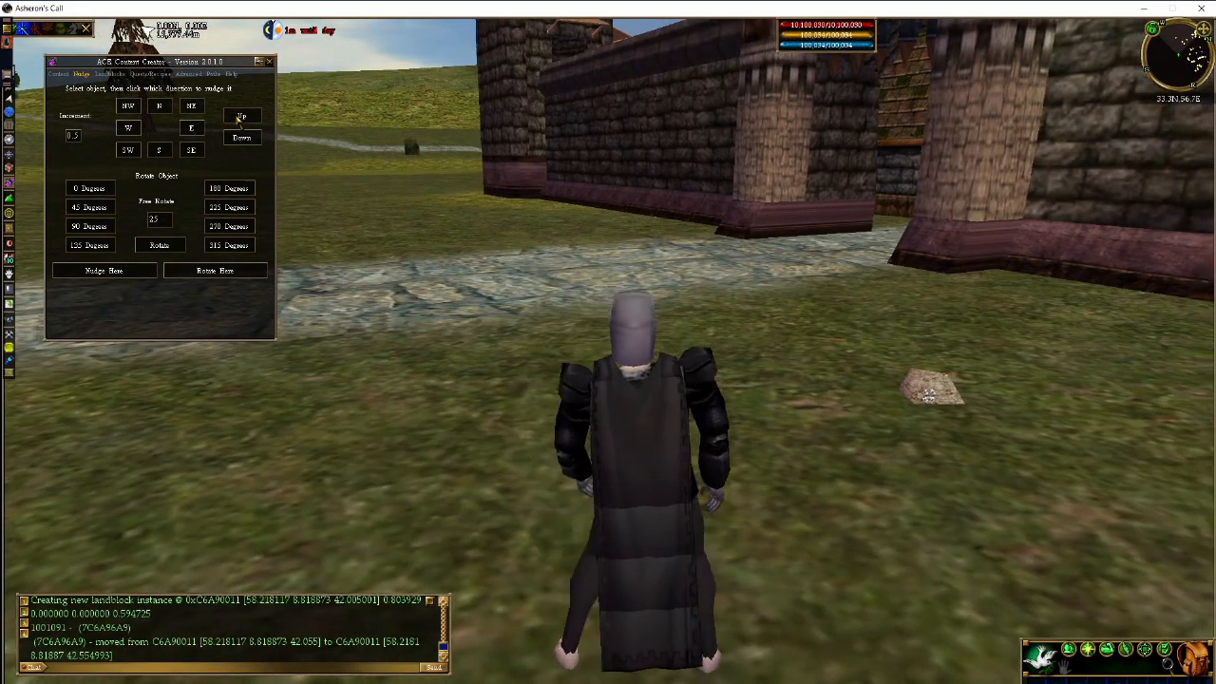
key("d")
left_click(240, 116)
key("c")
left_click(239, 137)
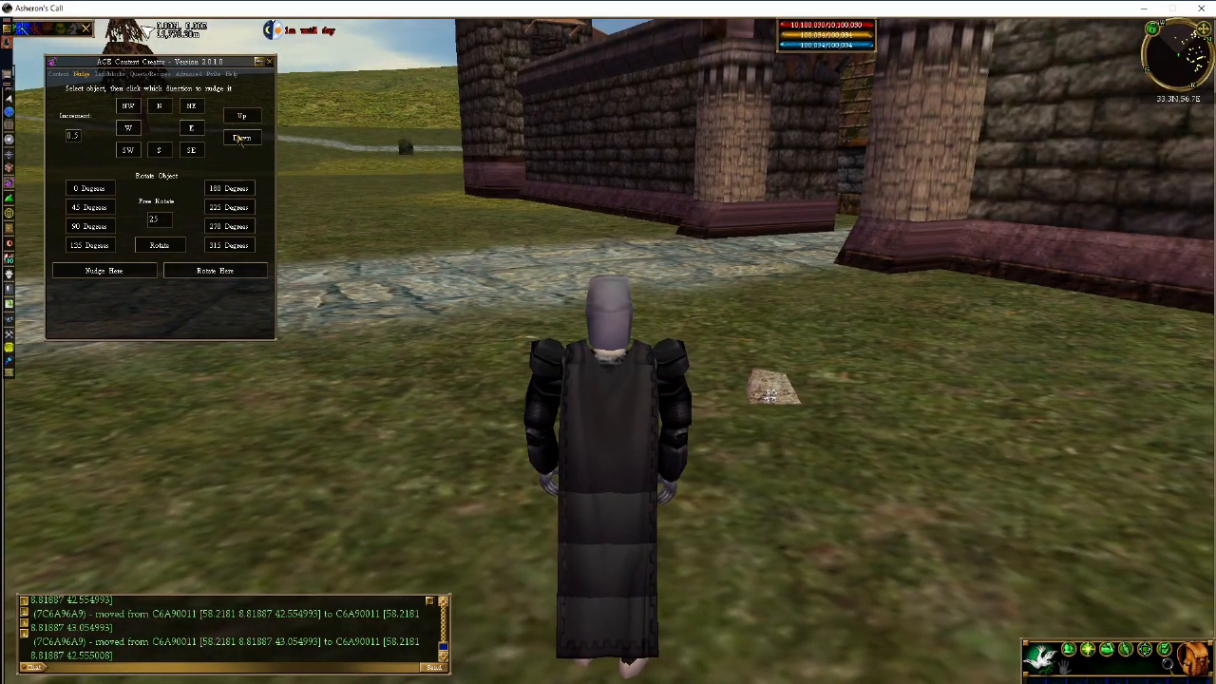
key("a")
left_click(237, 119)
left_click(159, 150)
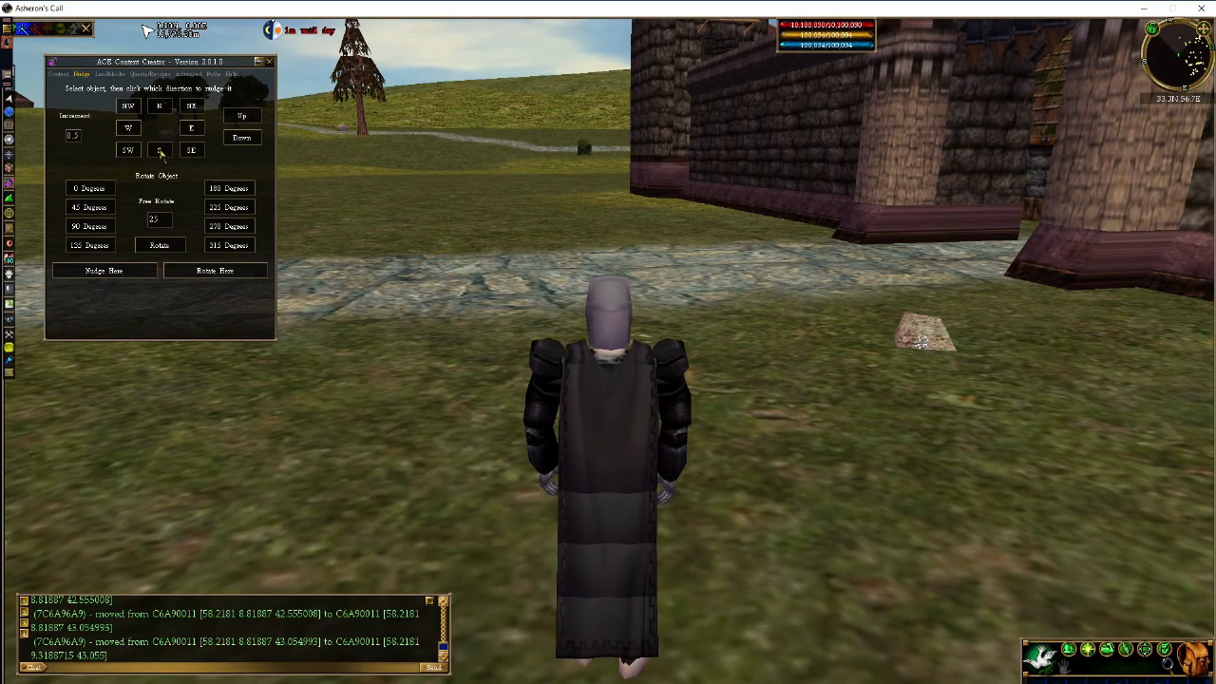
left_click(160, 150)
left_click(129, 129)
left_click(191, 128)
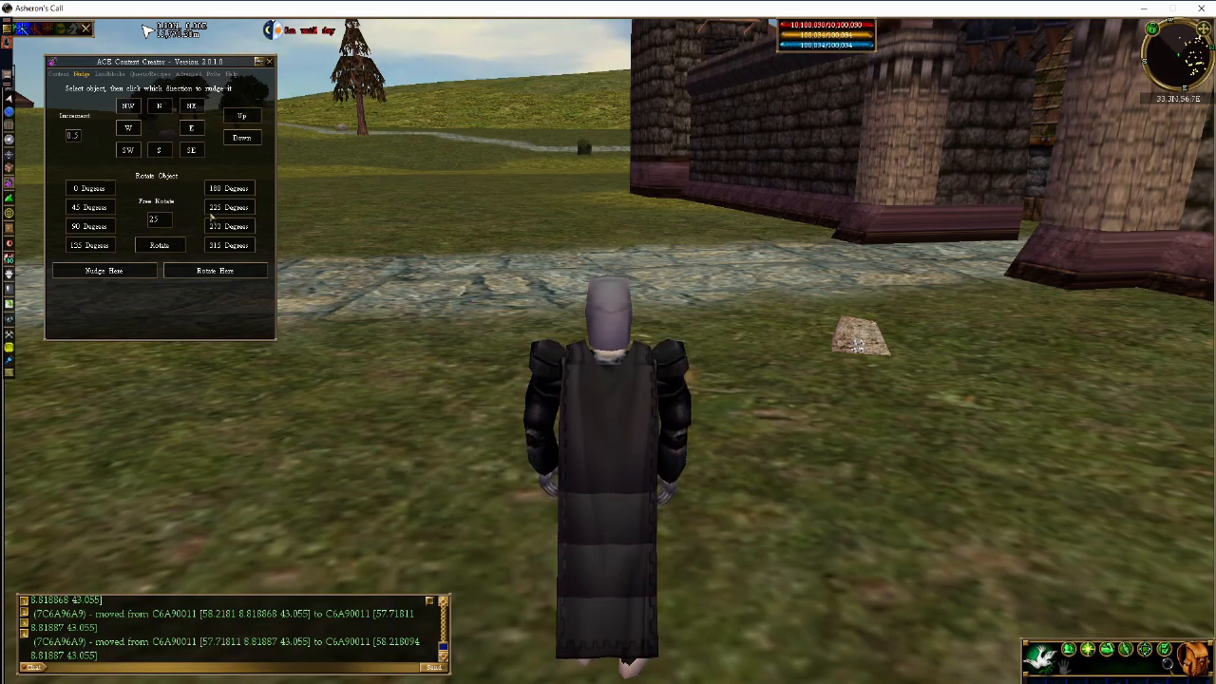
- Rotate the rock through 0, 45, 90 and 135 degrees to end at 180 degrees
left_click(95, 189)
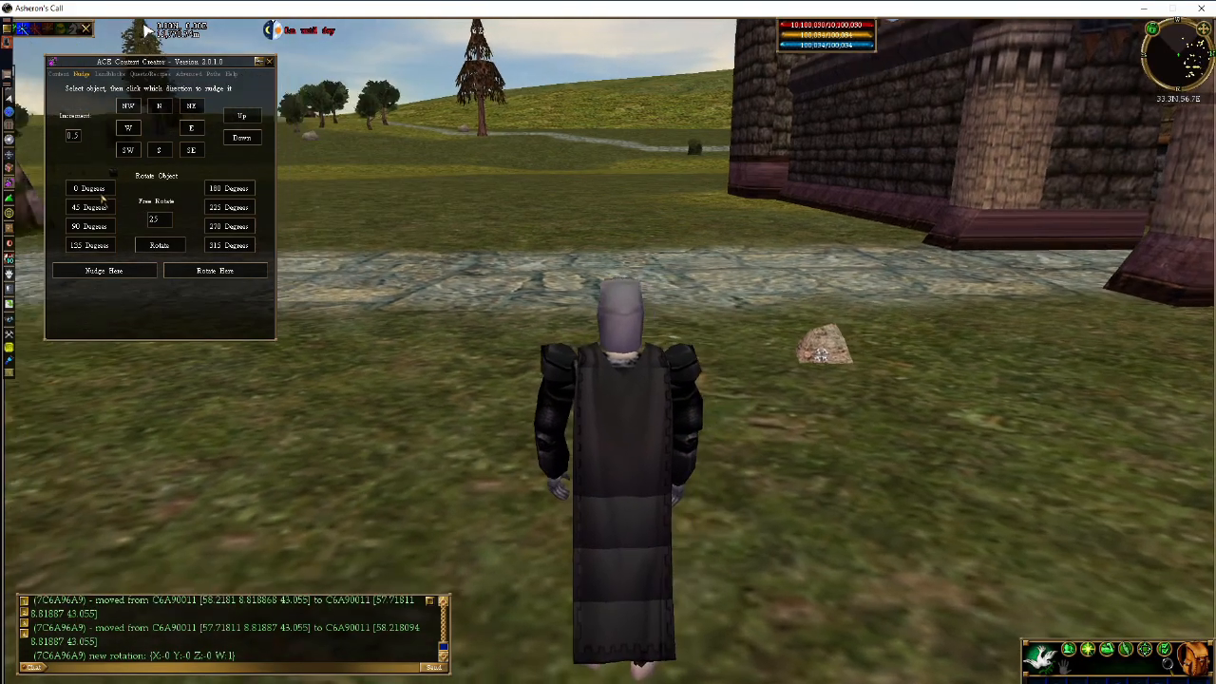
left_click(95, 209)
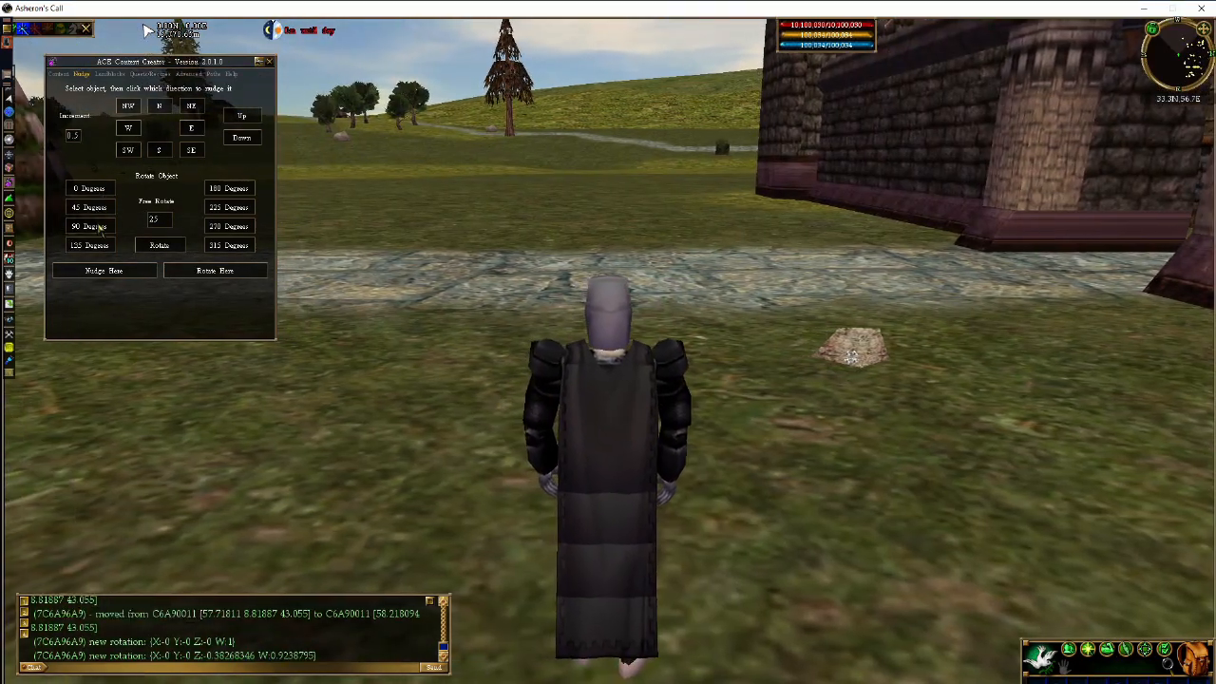
left_click(95, 226)
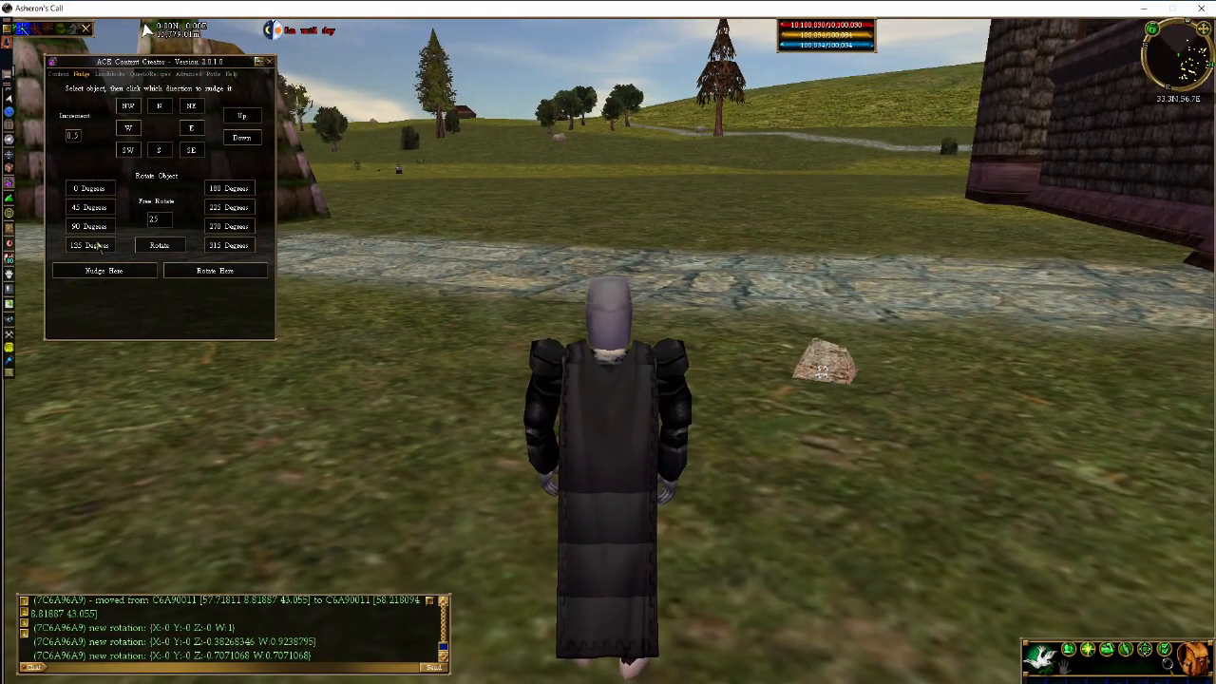
left_click(99, 245)
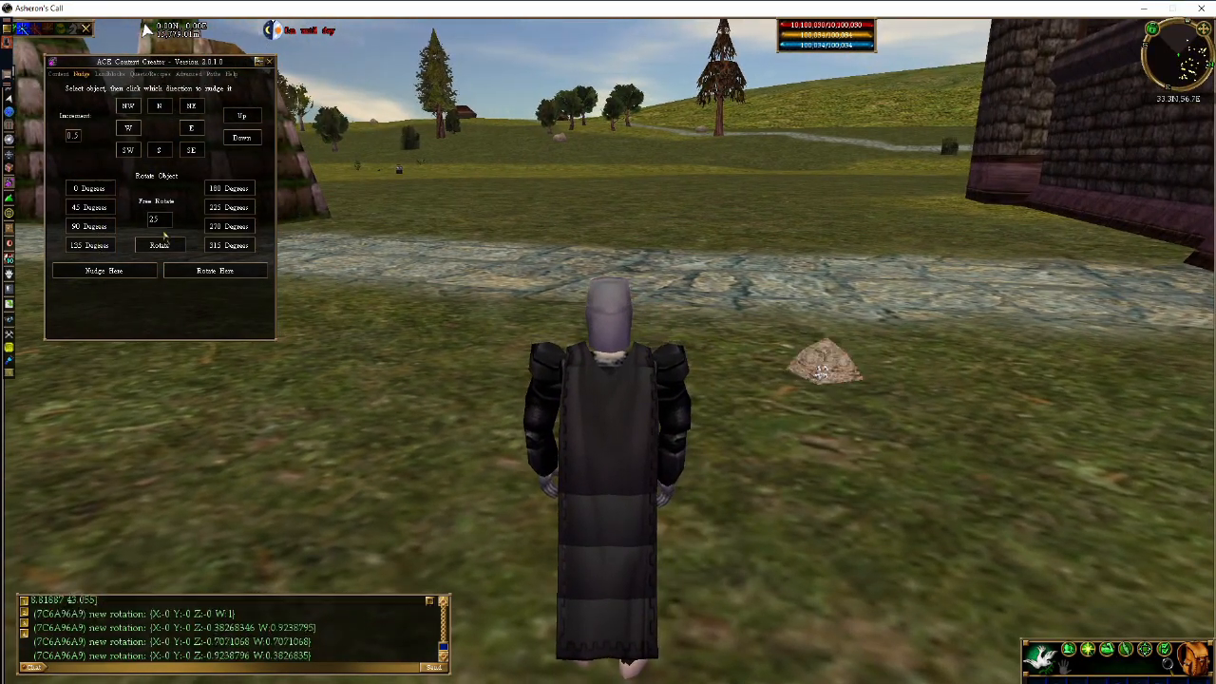
left_click(222, 190)
key("z")
key("d")
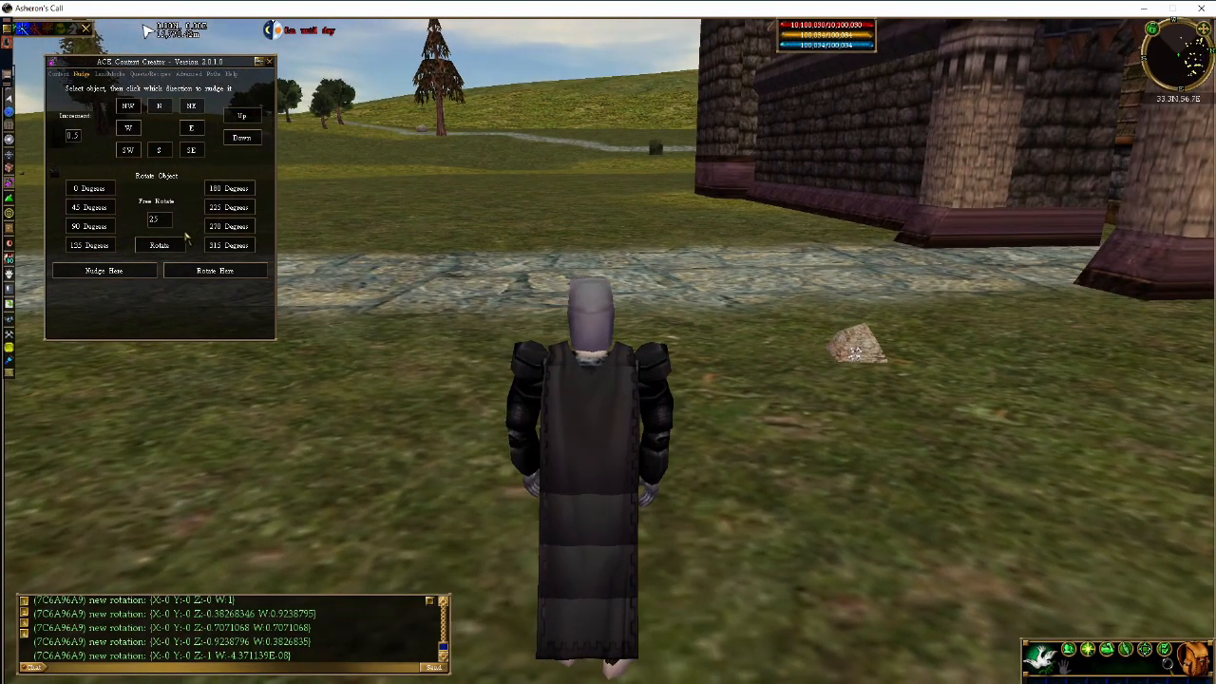
key("d")
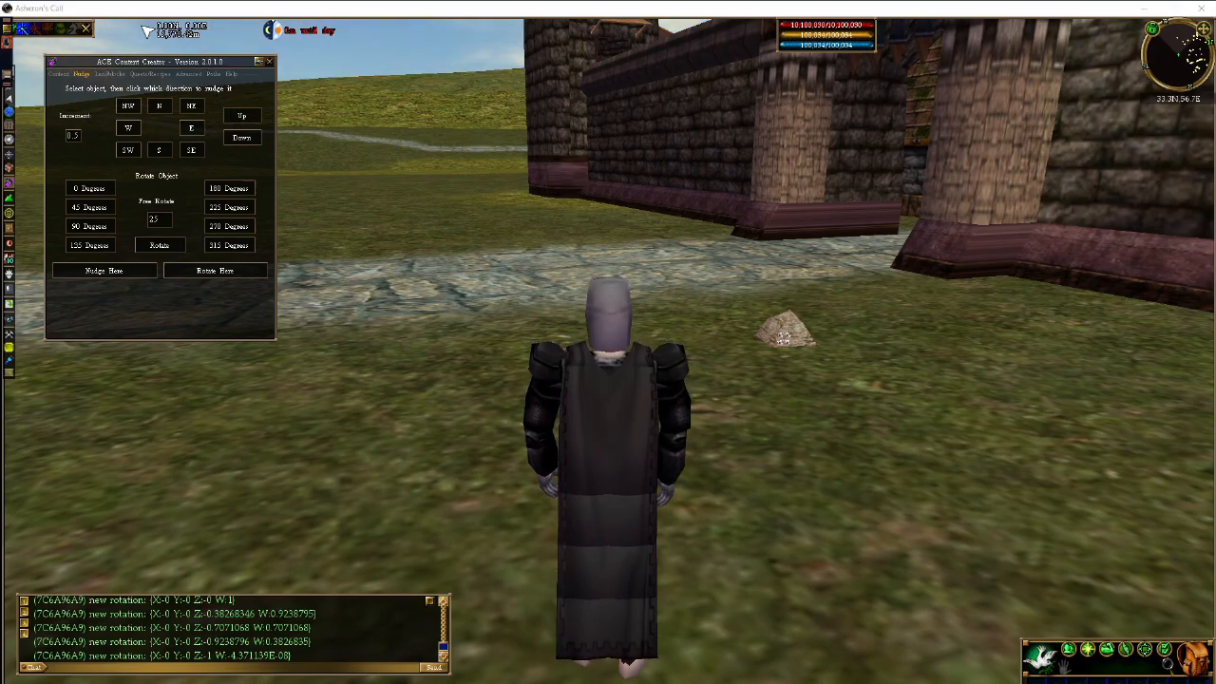
left_click(449, 593)
left_click_drag(450, 593, 449, 495)
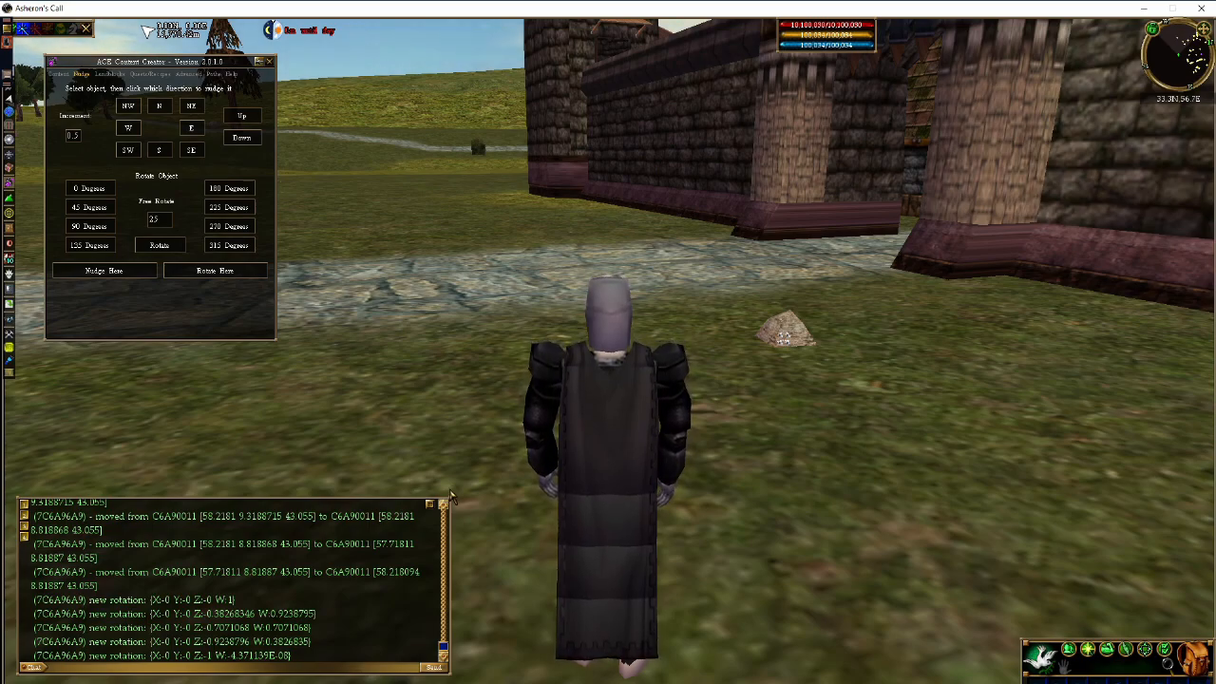
left_click(244, 669)
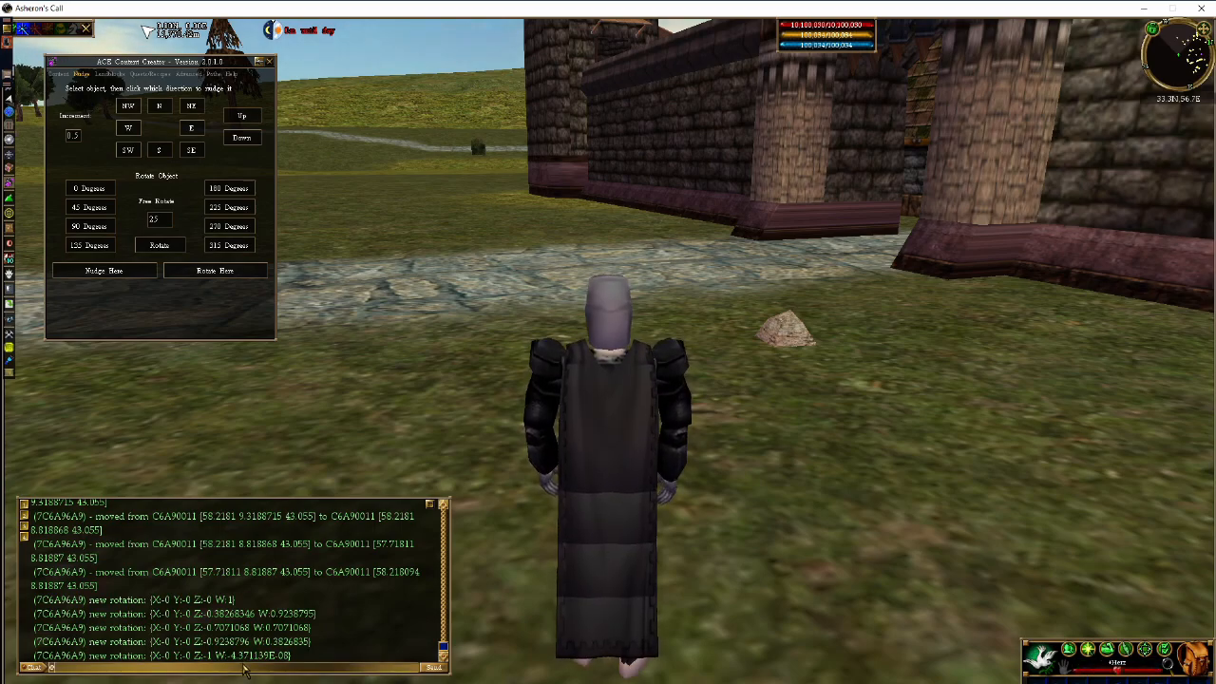
key("Return")
left_click(244, 670)
type("@ungod")
key("Return")
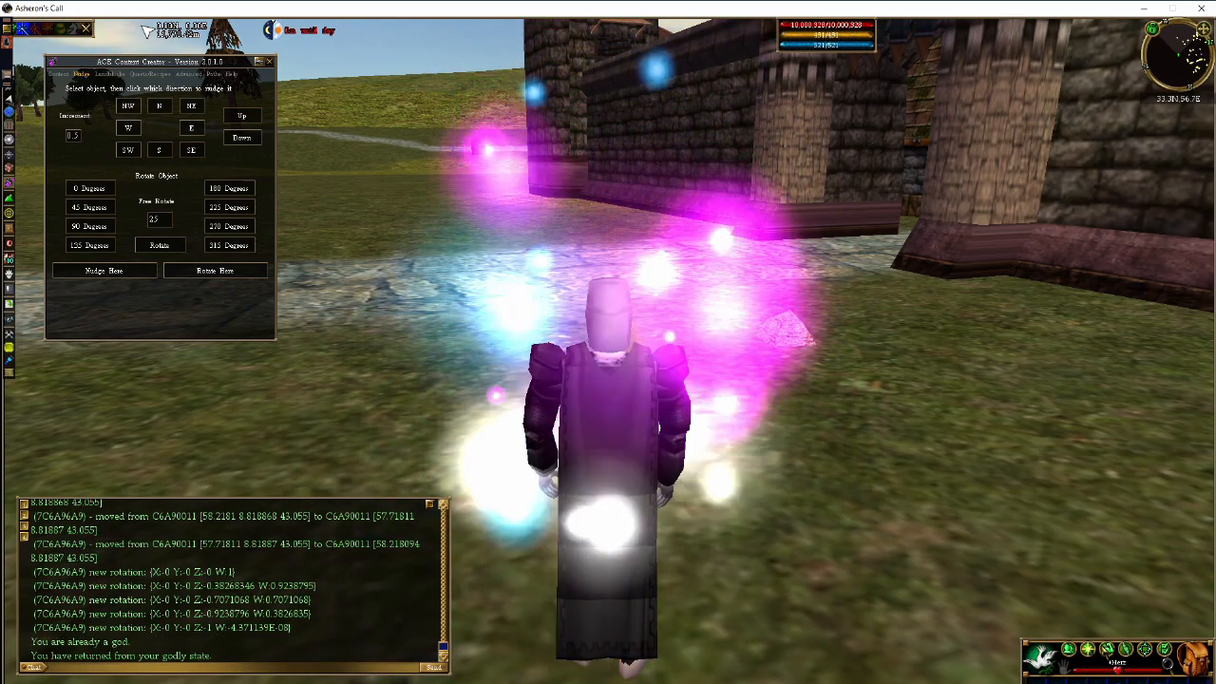
left_click(1107, 649)
key("d")
type("a")
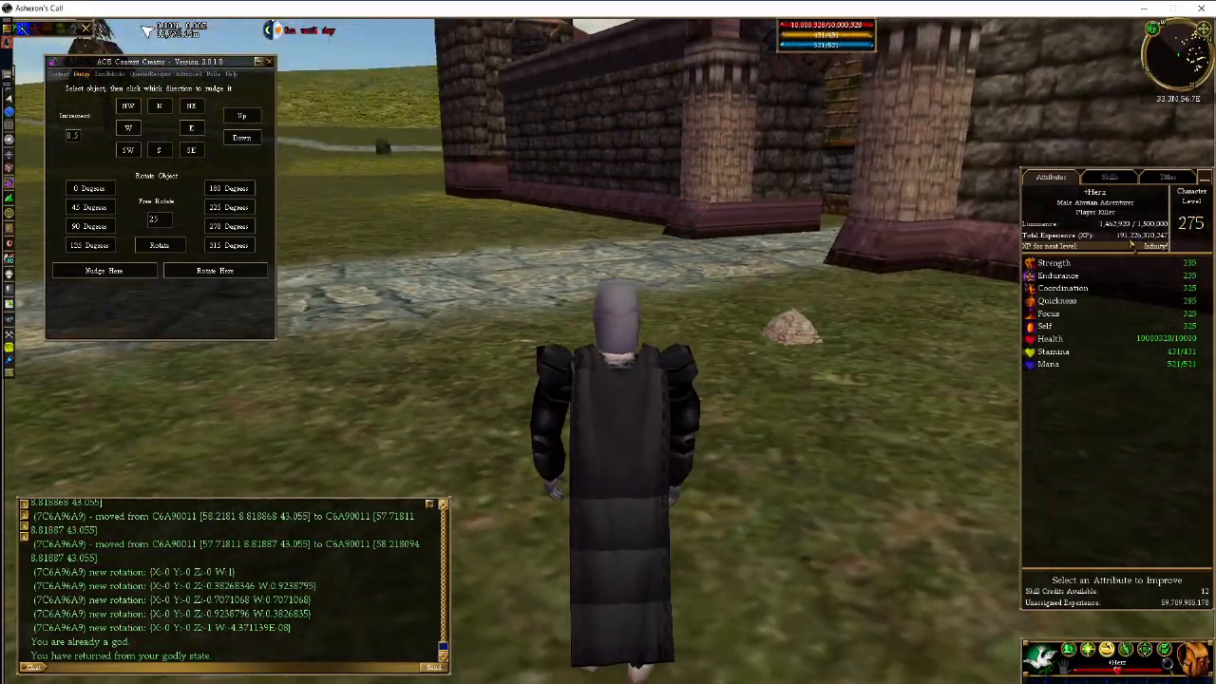
type("@god")
key("Return")
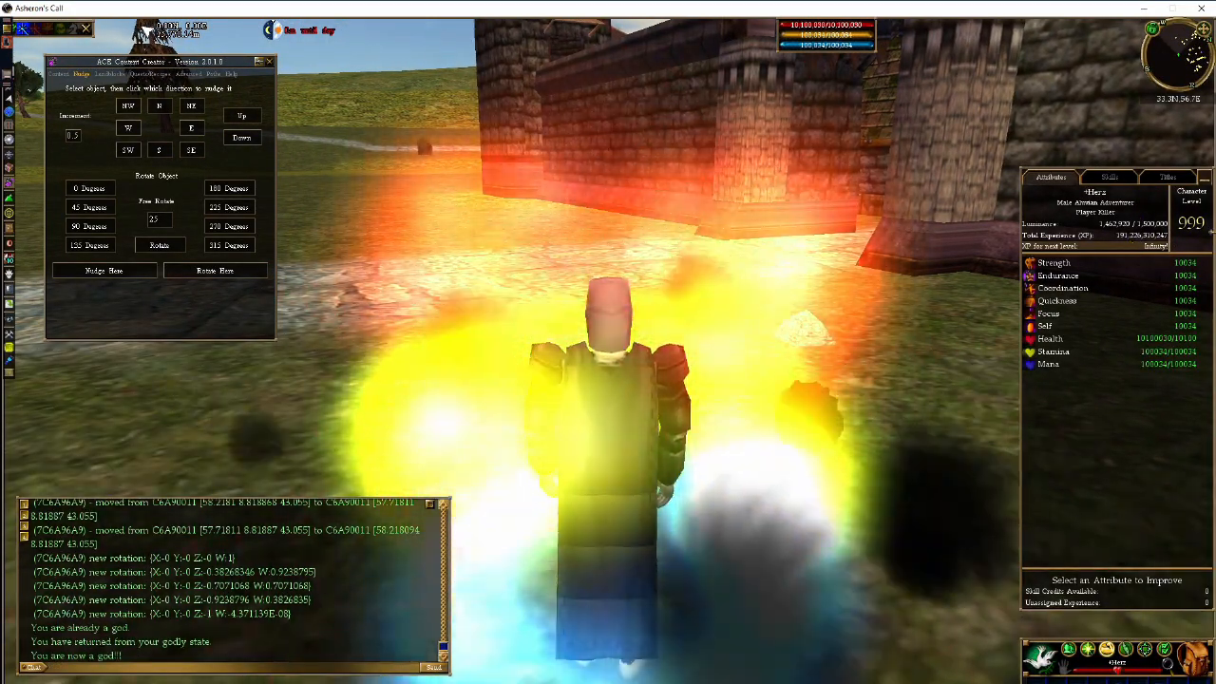
- Run and jump along the castle wall, then look over the field and rock
key("w")
key("a")
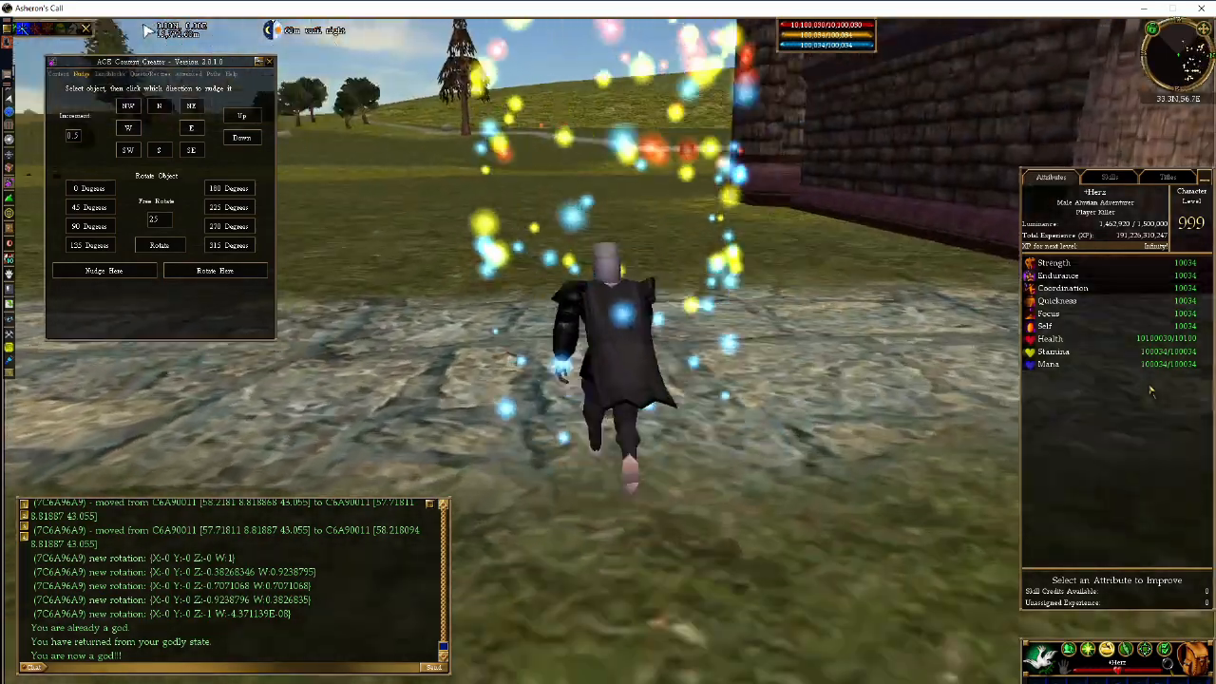
key("space")
key("d")
key("w")
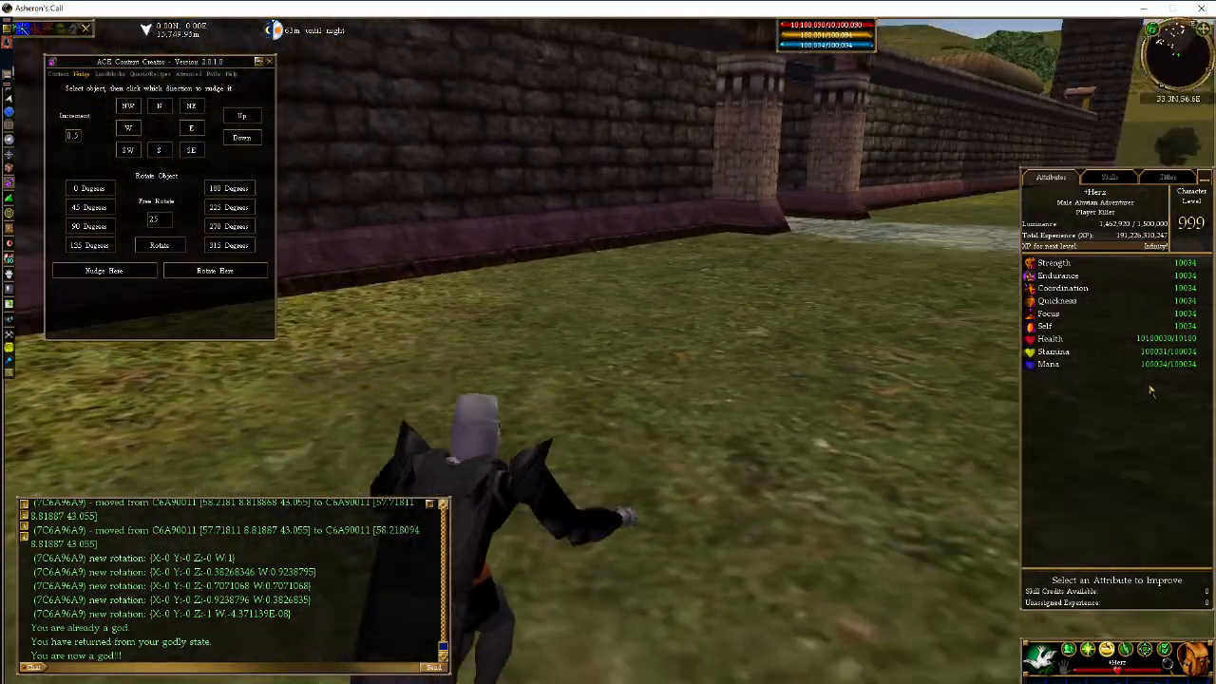
key("a")
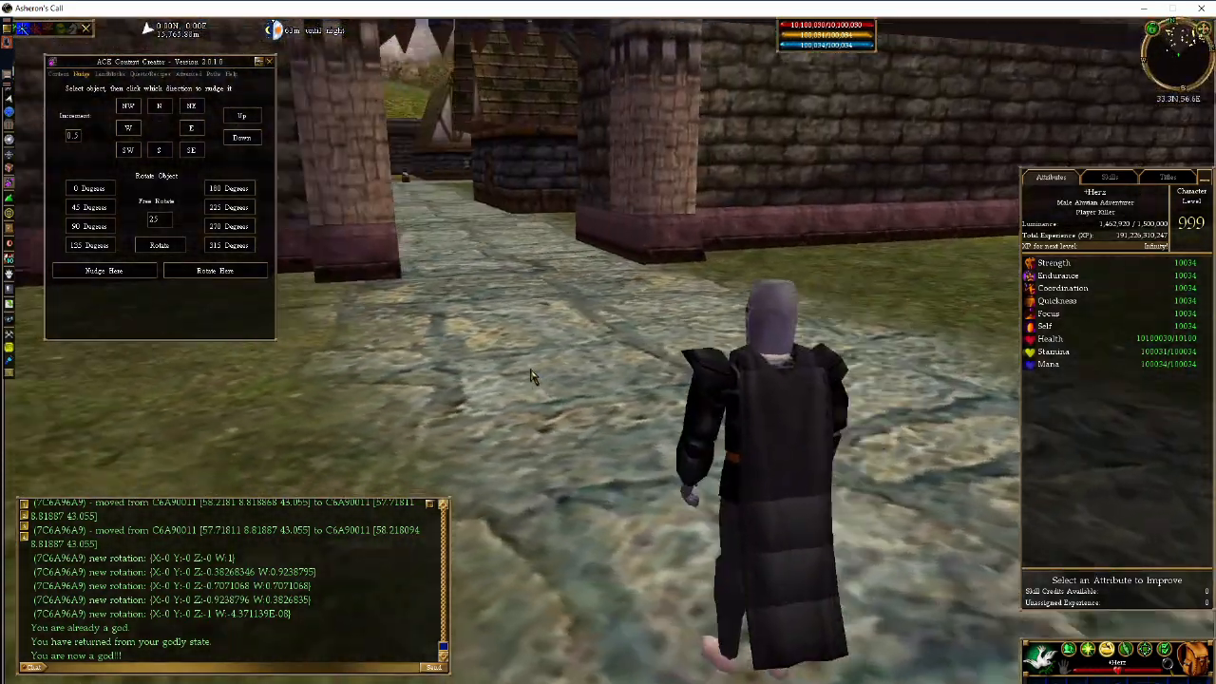
key("d")
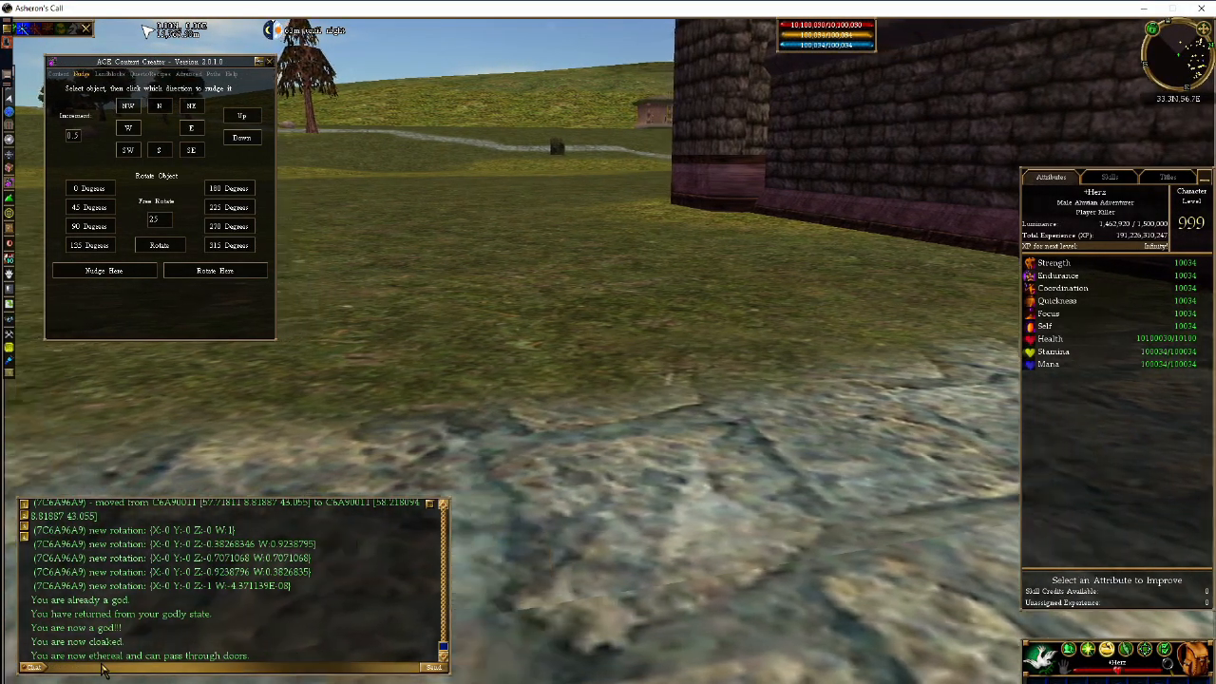
key("d")
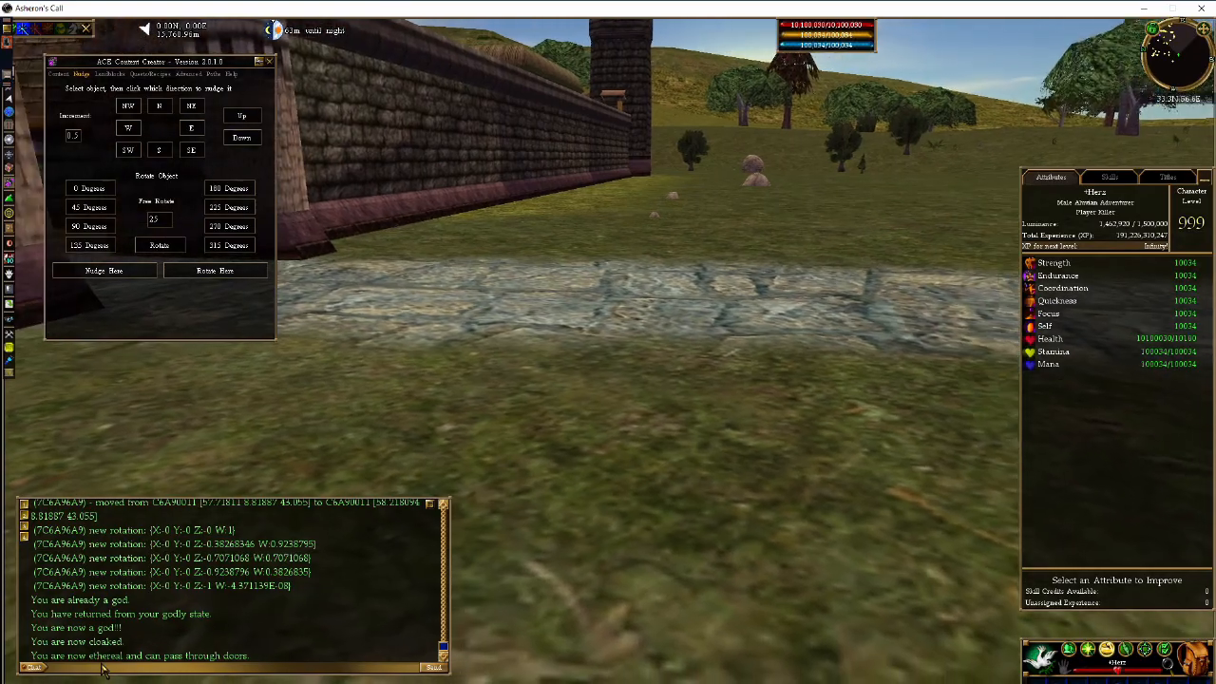
key("d")
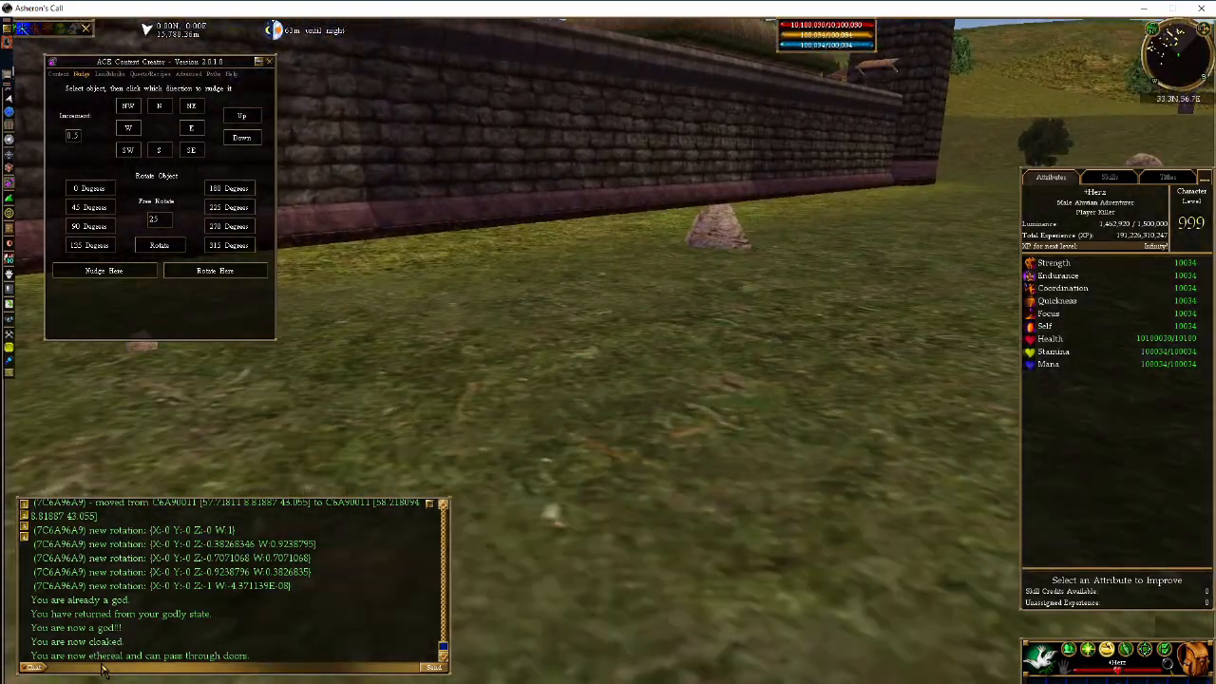
key("d")
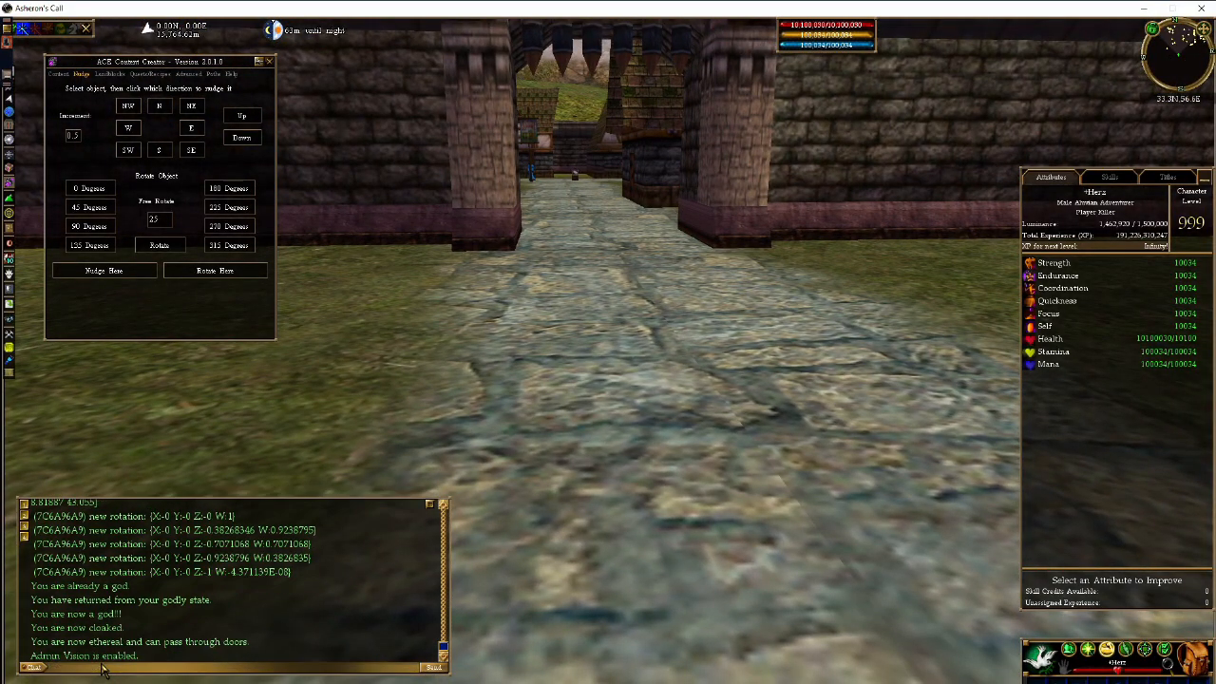
- Run along the cobblestone street, select the Linkable Monster Gen, and circle around it
key("w")
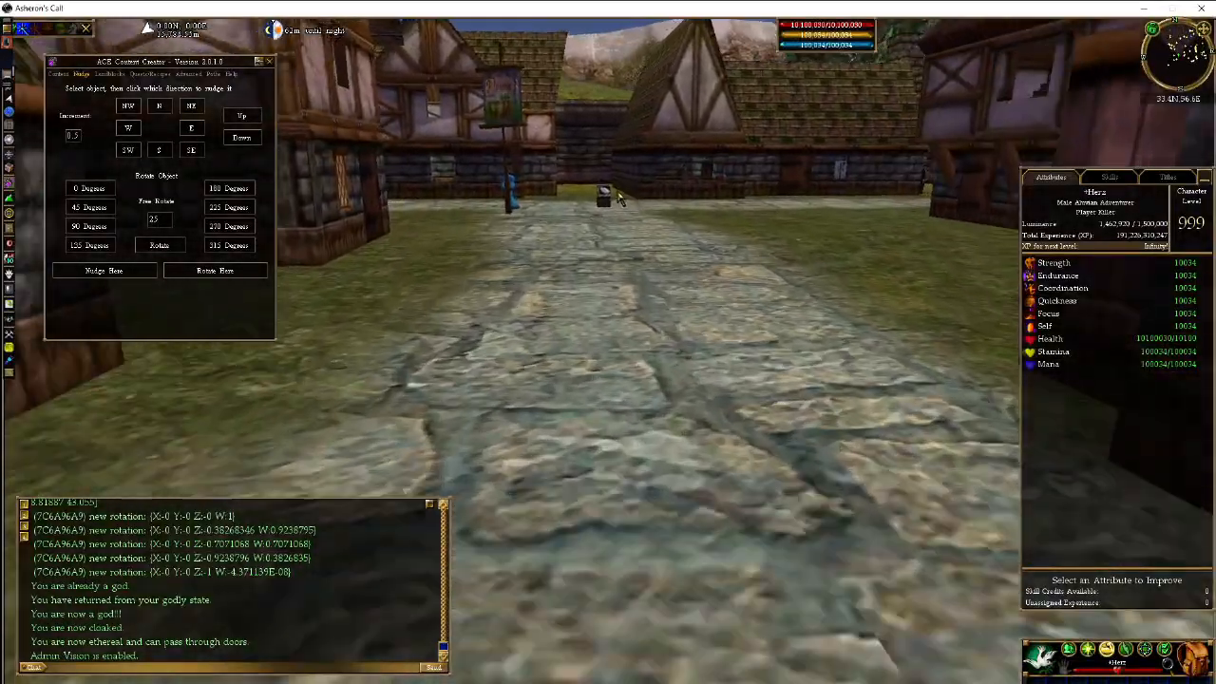
left_click(612, 211)
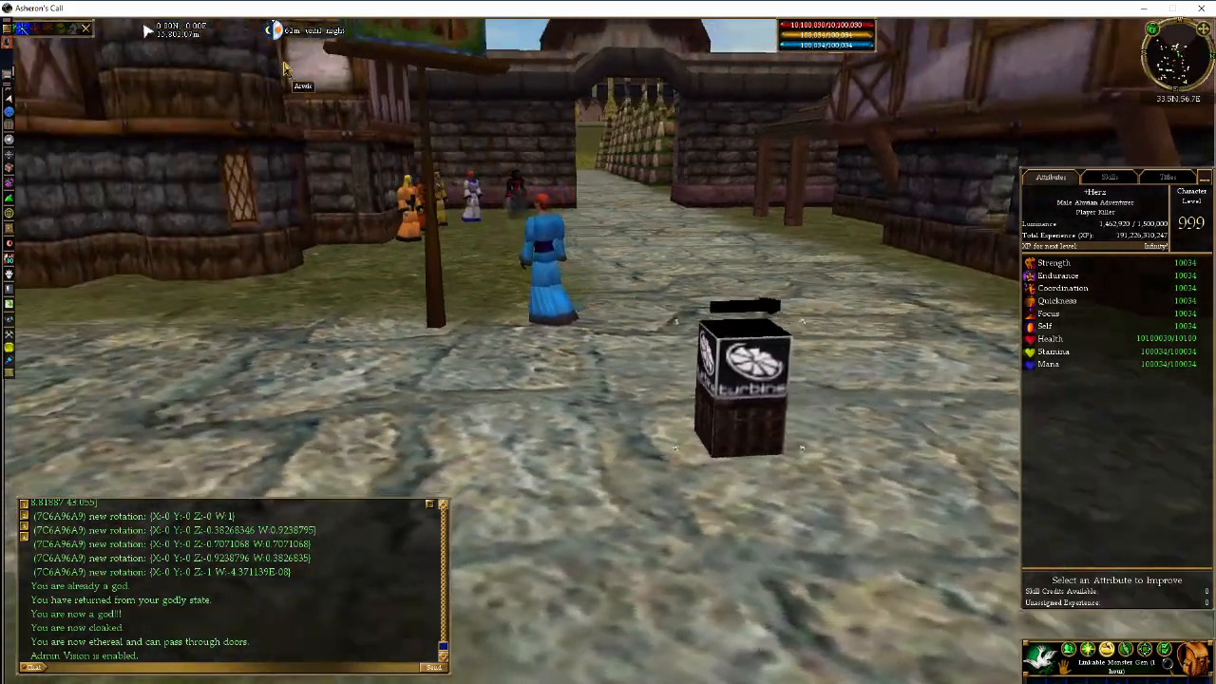
key("c")
key("d")
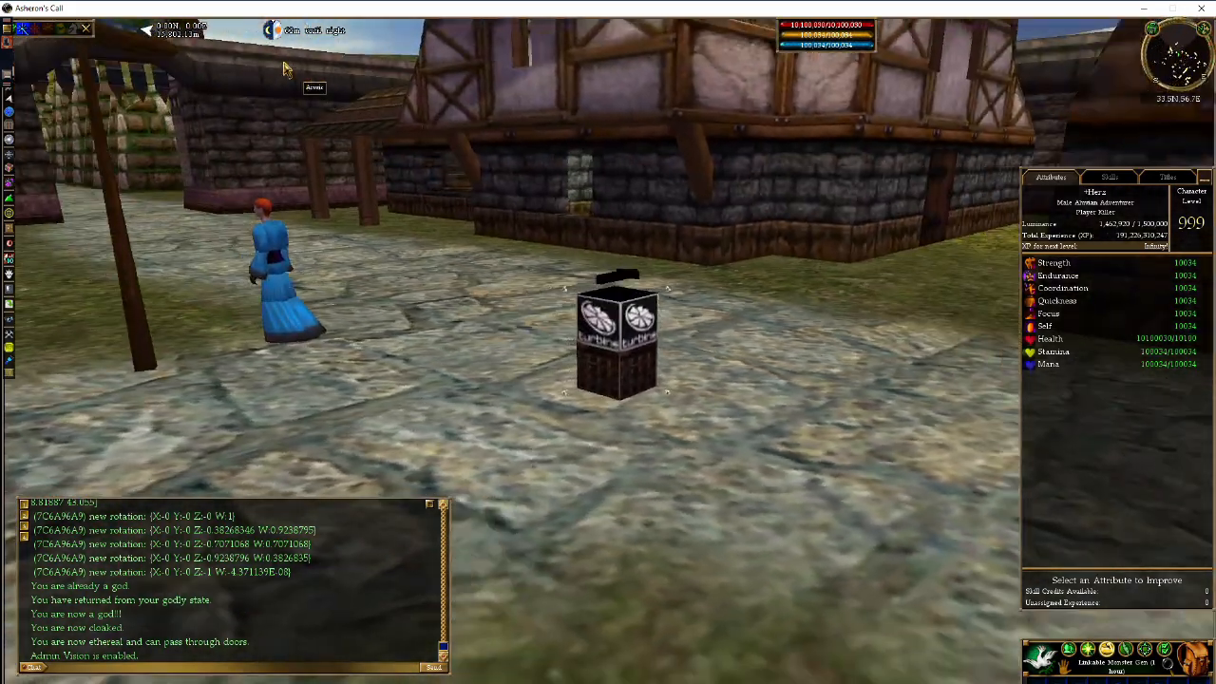
key("a")
key("c")
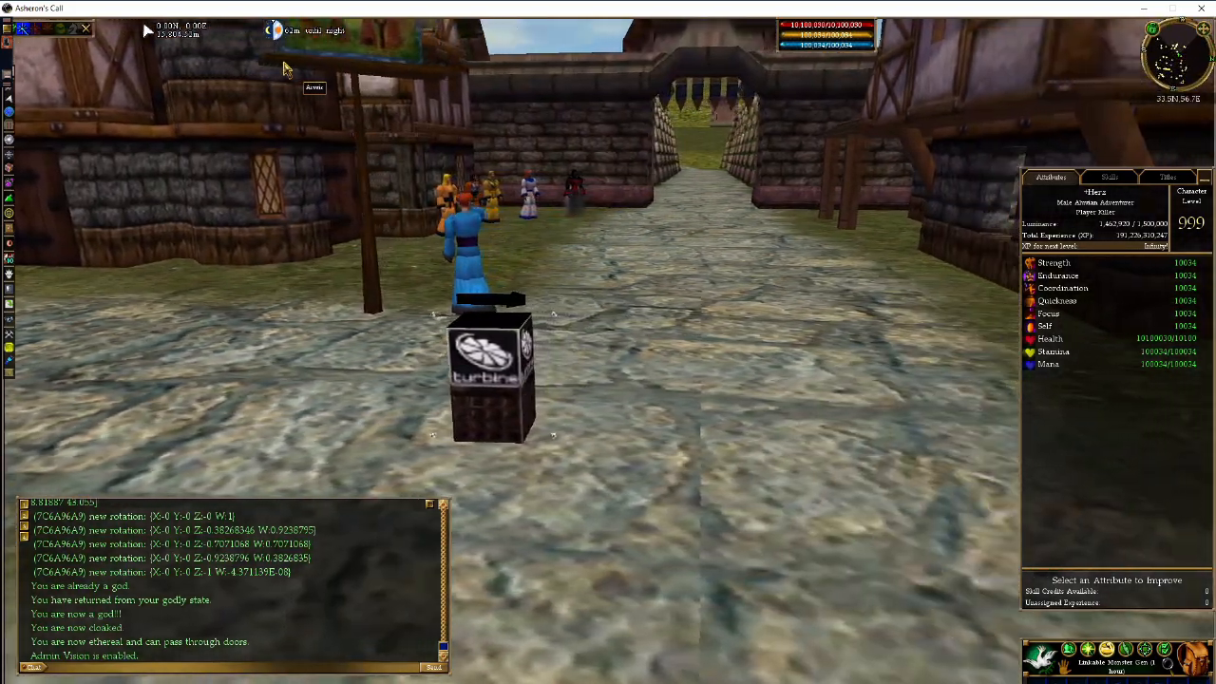
- Sidestep around the generator box to look about and bring the gate into view
key("z")
key("c")
key("a")
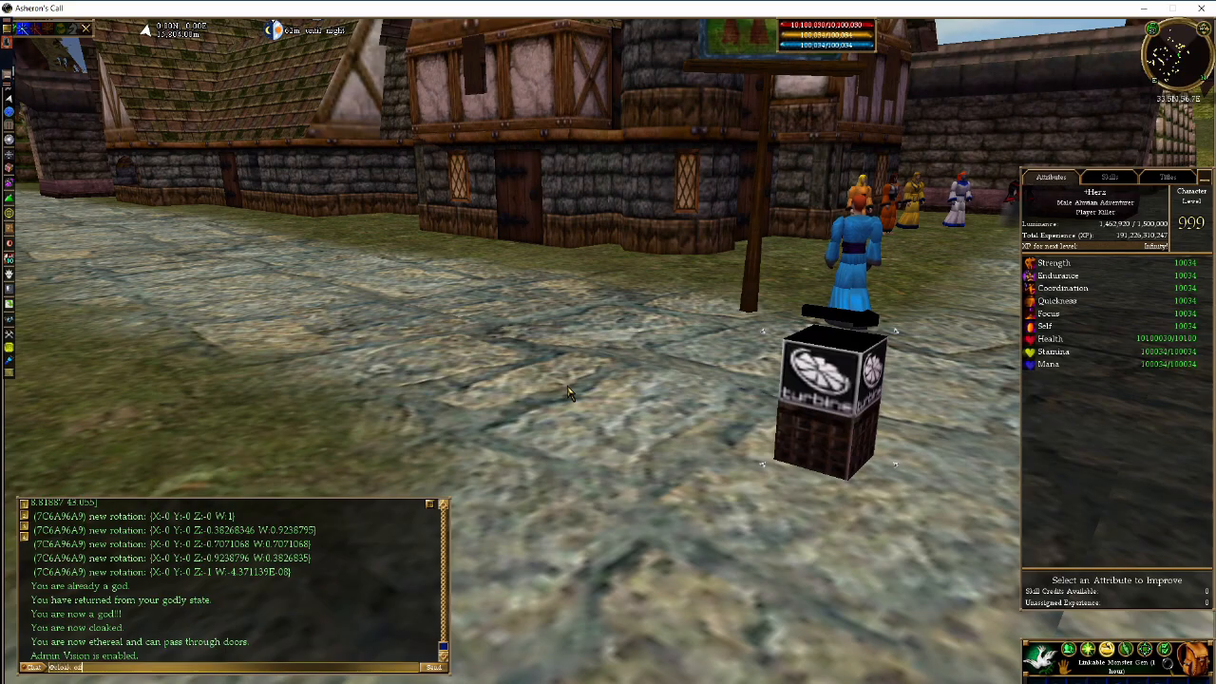
key("z")
key("c")
key("z")
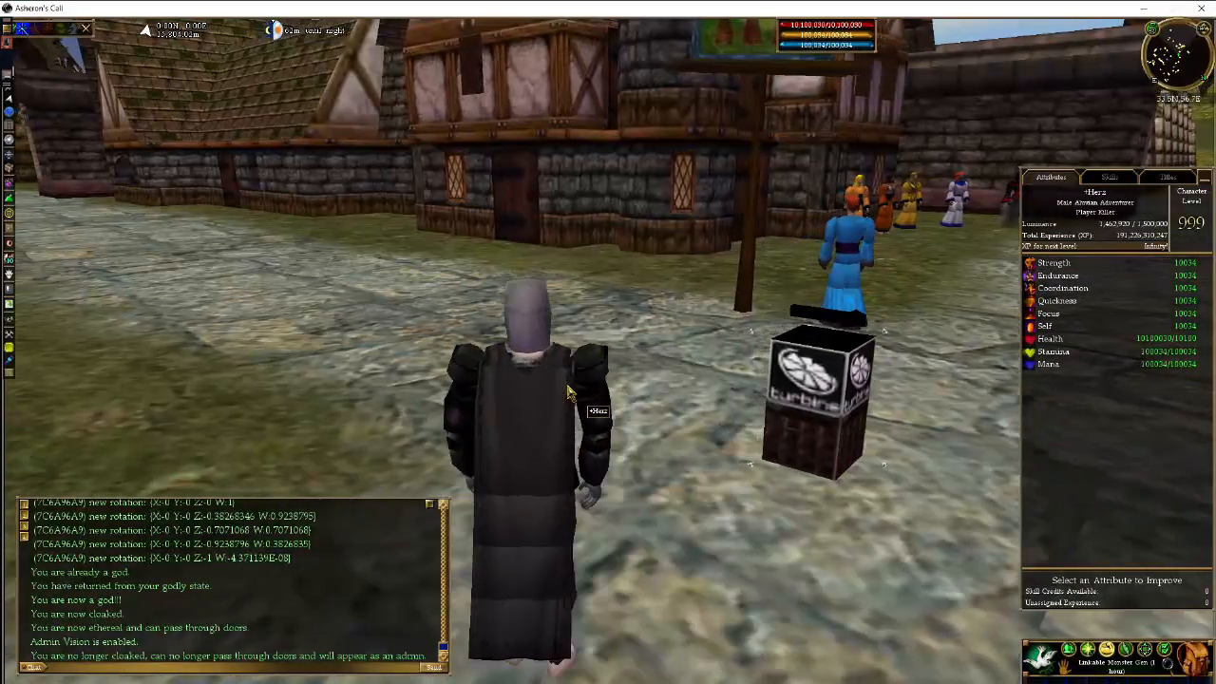
key("d")
key("a")
key("c")
key("z")
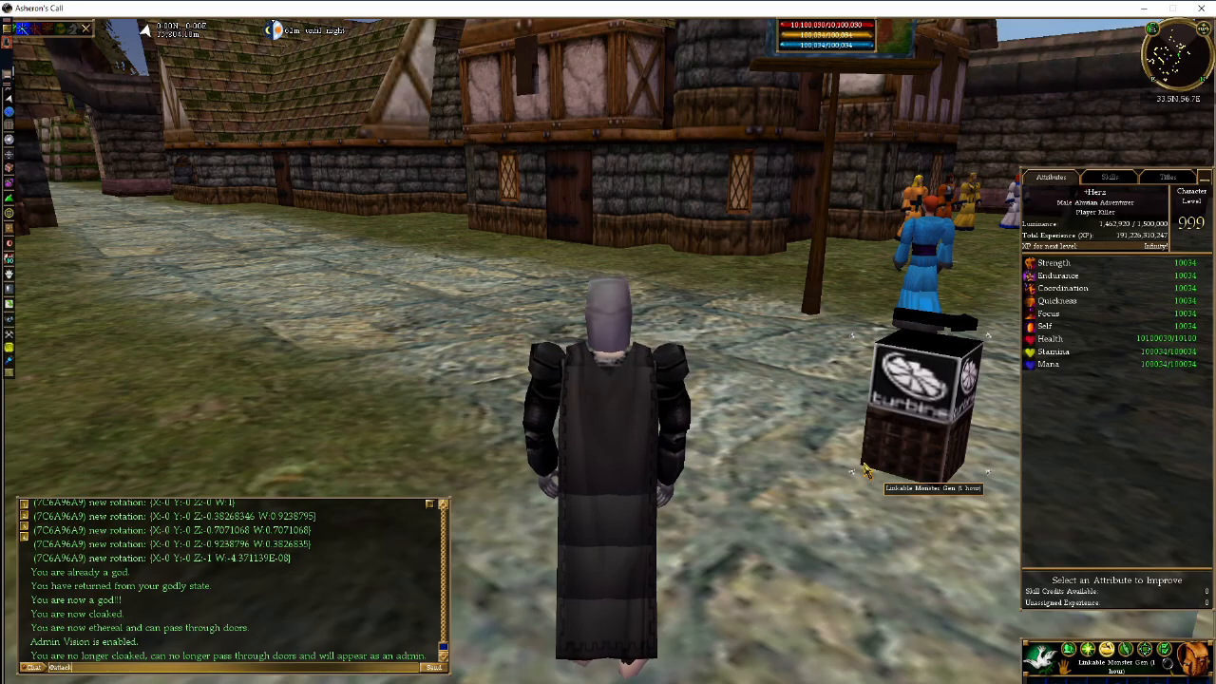
- Submit the chat command that restores normal monster attacks, then run toward the gate
key("Return")
key("a")
key("w")
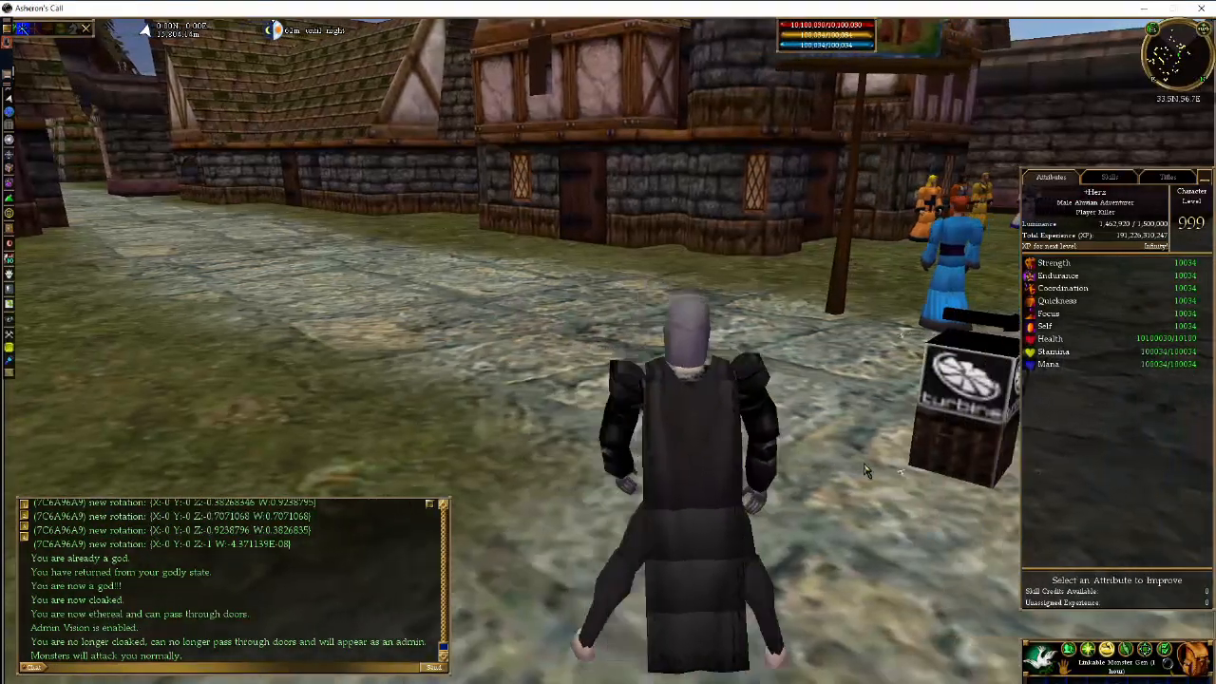
key("a")
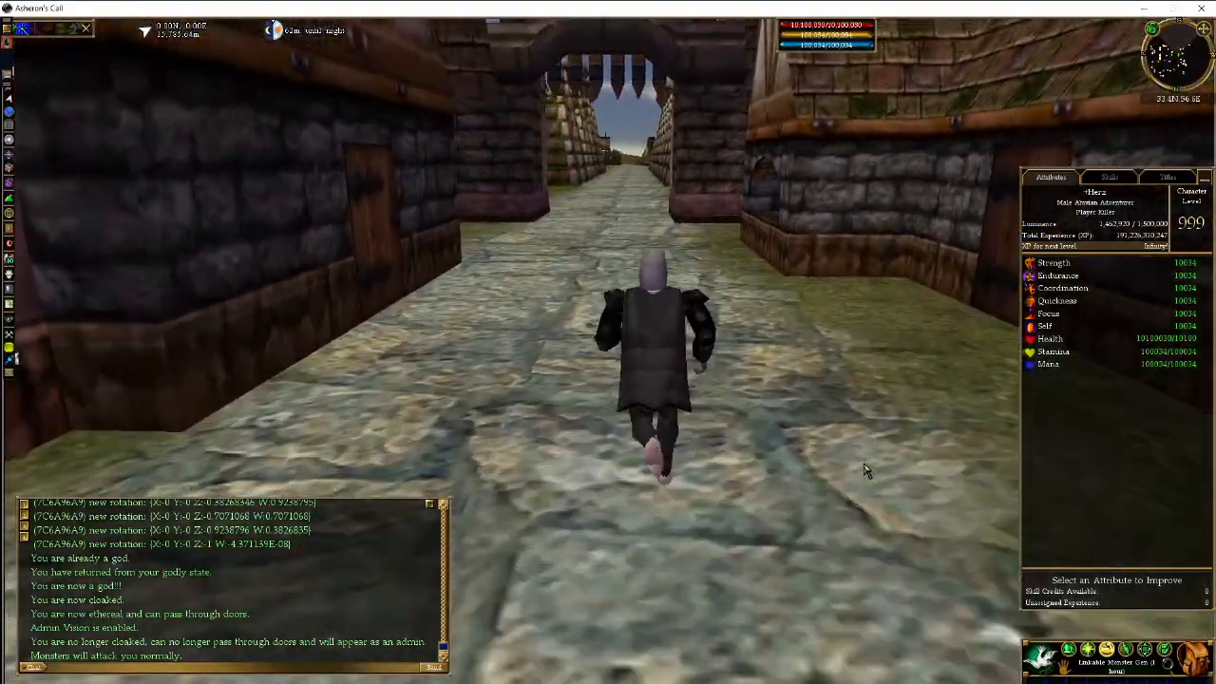
- Enter /attackable off so monsters attack only when provoked, then run out through the gate
type("/attackable off")
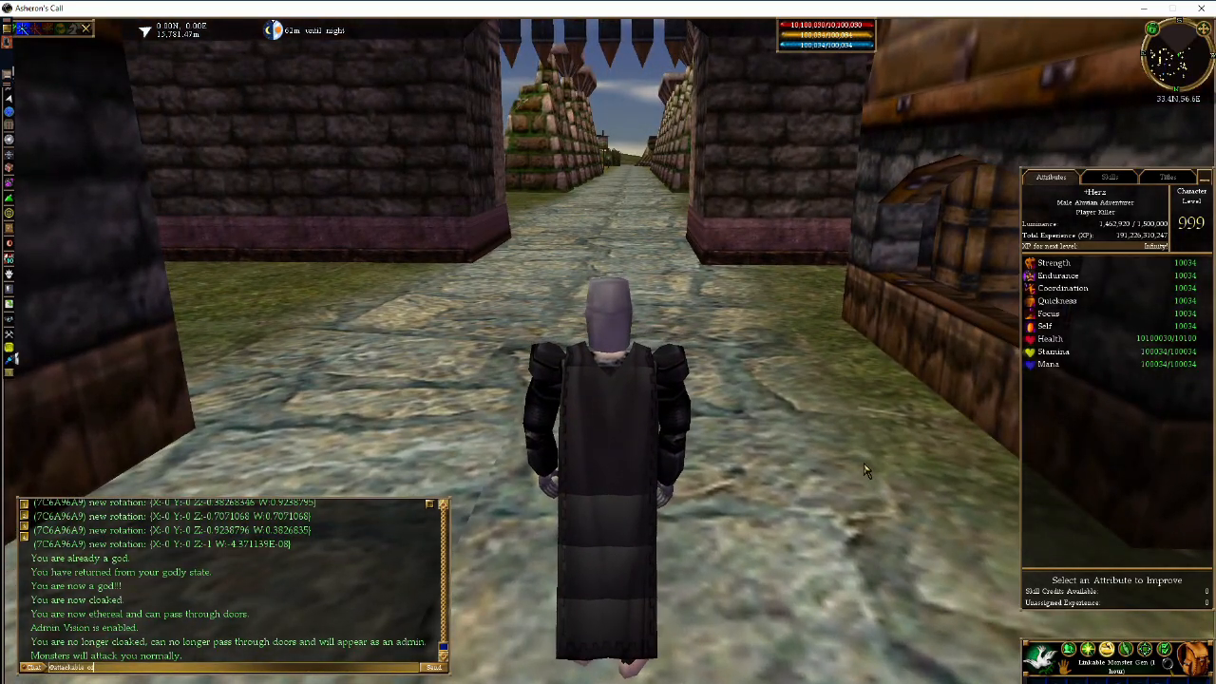
key("Return")
key("w")
key("d")
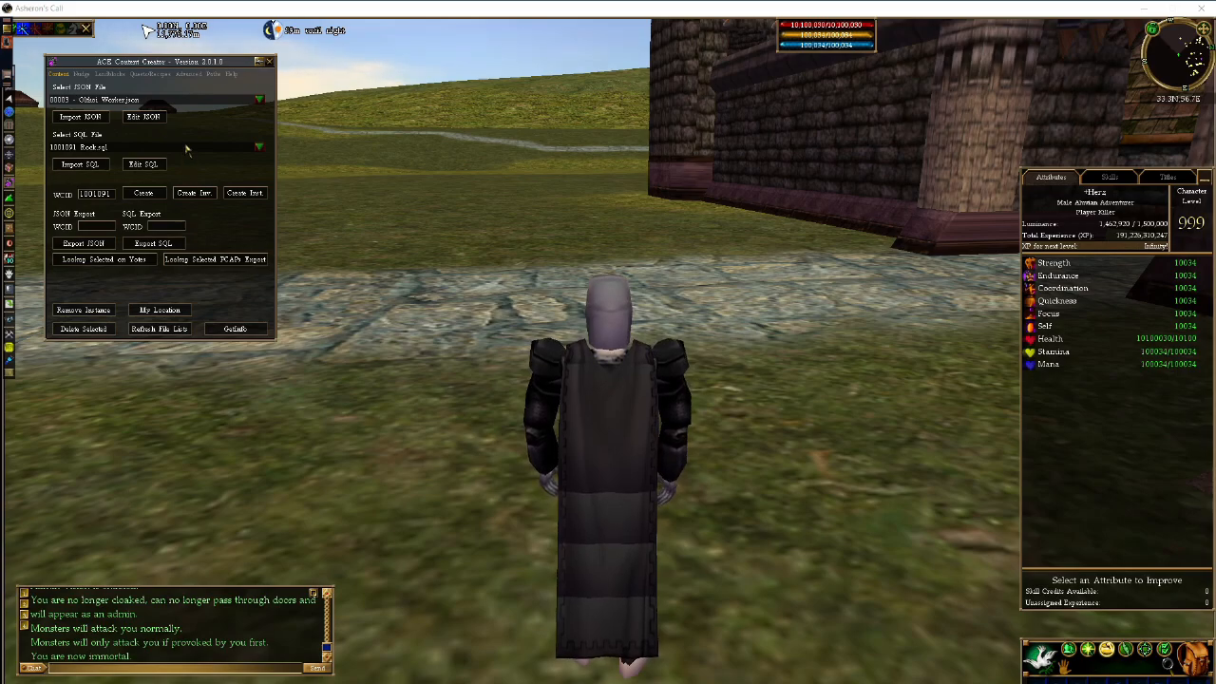
- Import the Rock weenie with the chat command /import-sql 1001091
left_click(115, 675)
type("/impor")
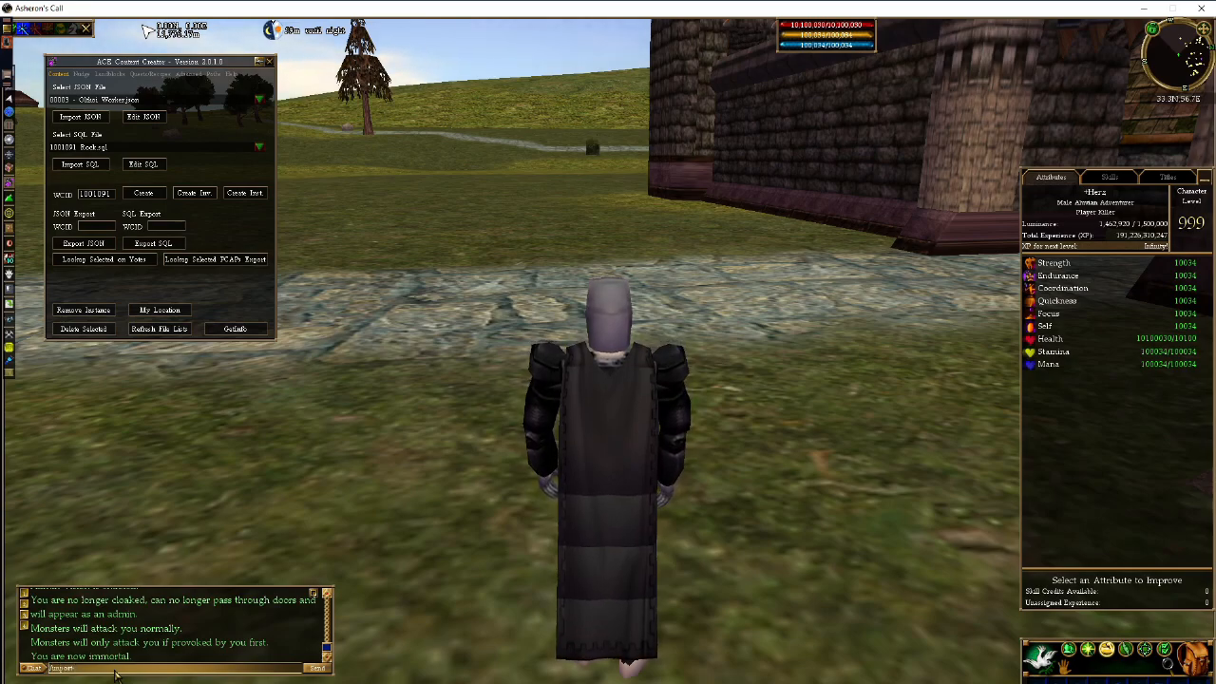
type("t-sql 1001091")
key("Return")
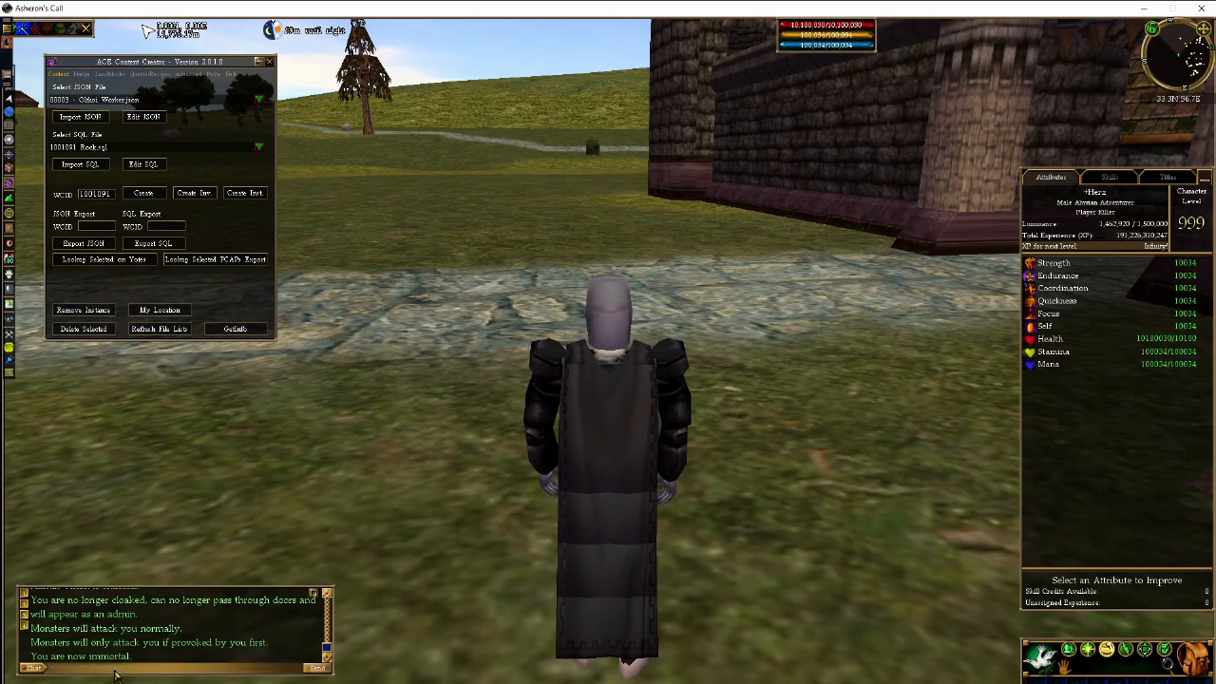
- Enlarge the chat window to read the import results and review the SQL file list
left_click_drag(335, 589, 521, 388)
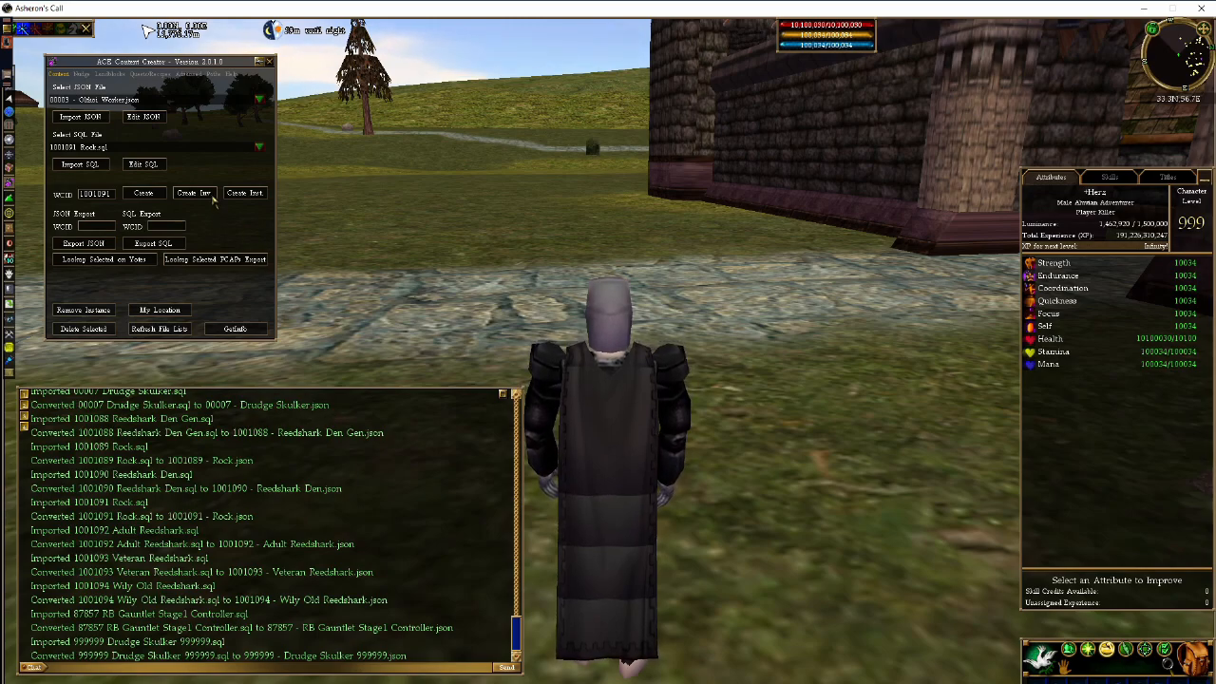
left_click(257, 148)
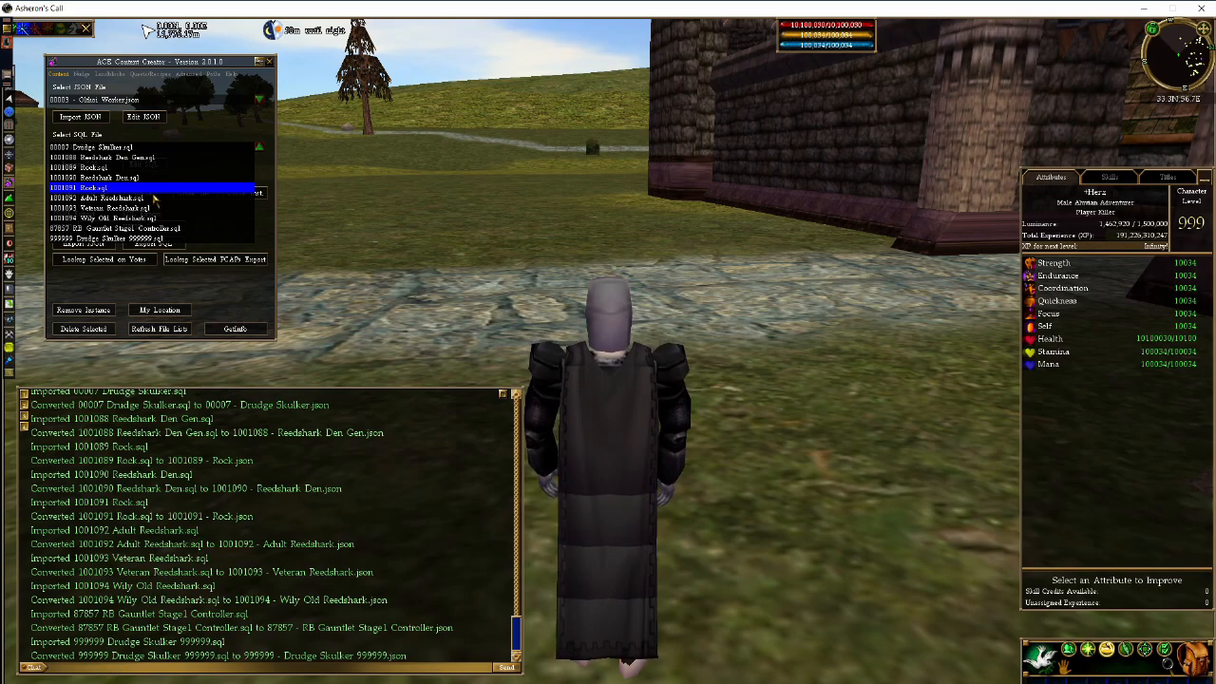
left_click(161, 657)
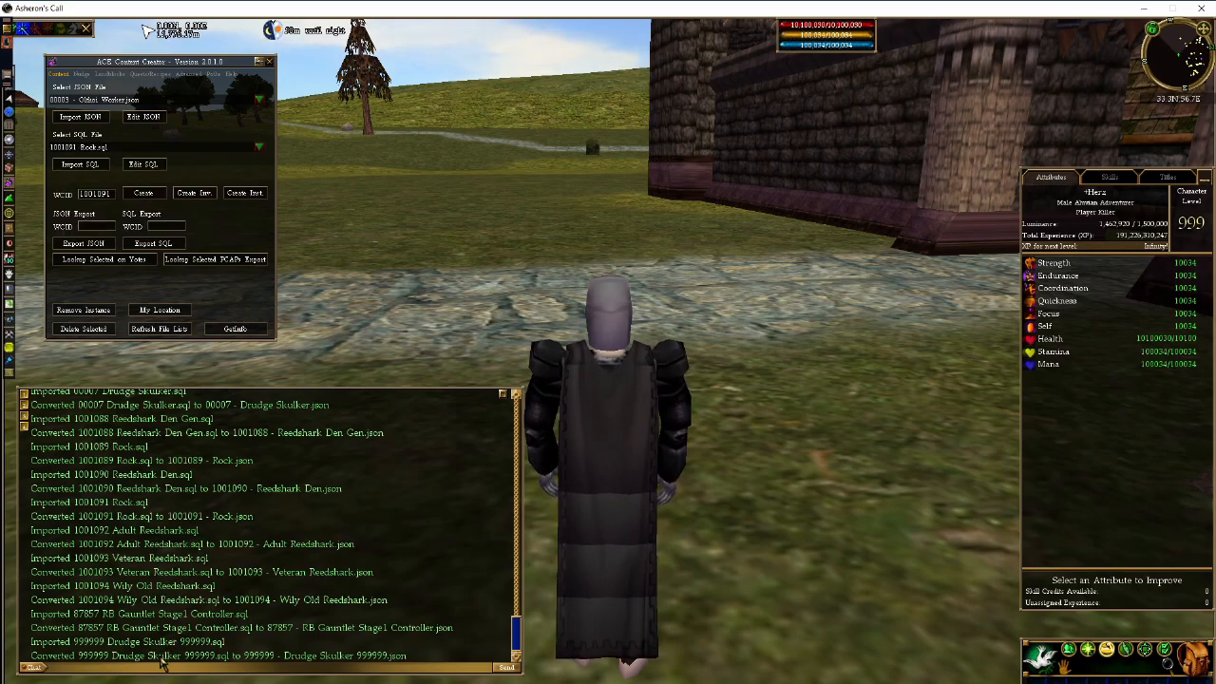
- Export the Basket weenie with /export-sql weenie 137
left_click(161, 667)
type("/export-sql weenie")
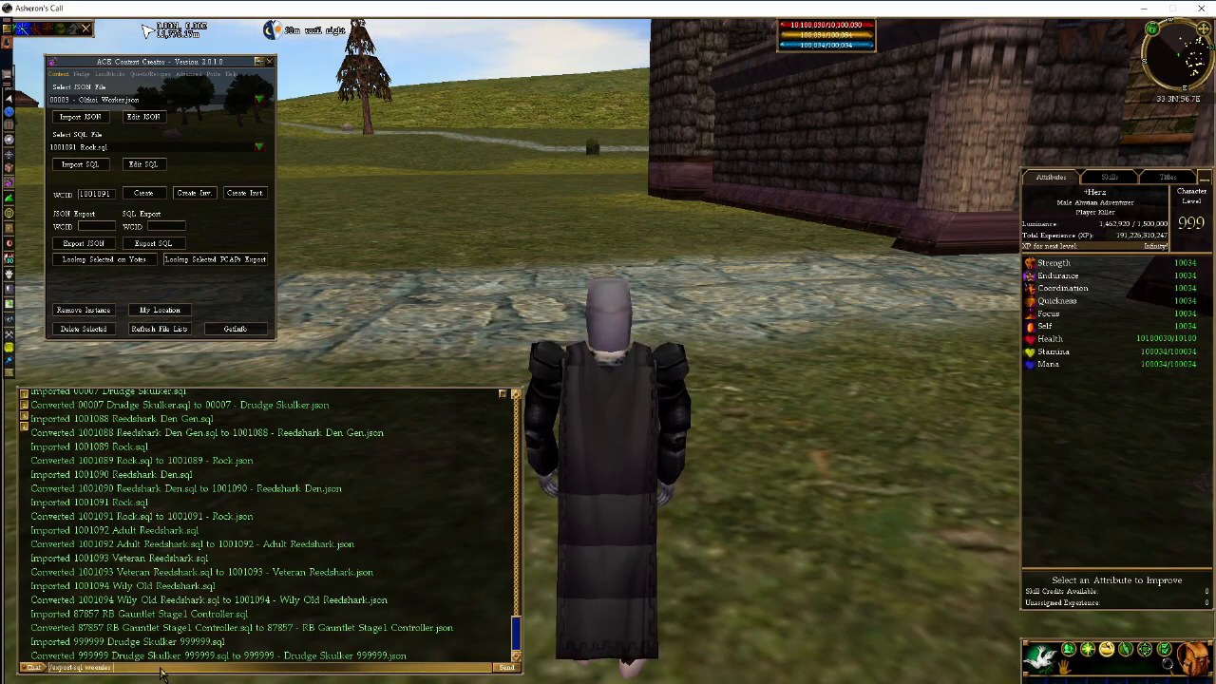
type(" 137")
key("Return")
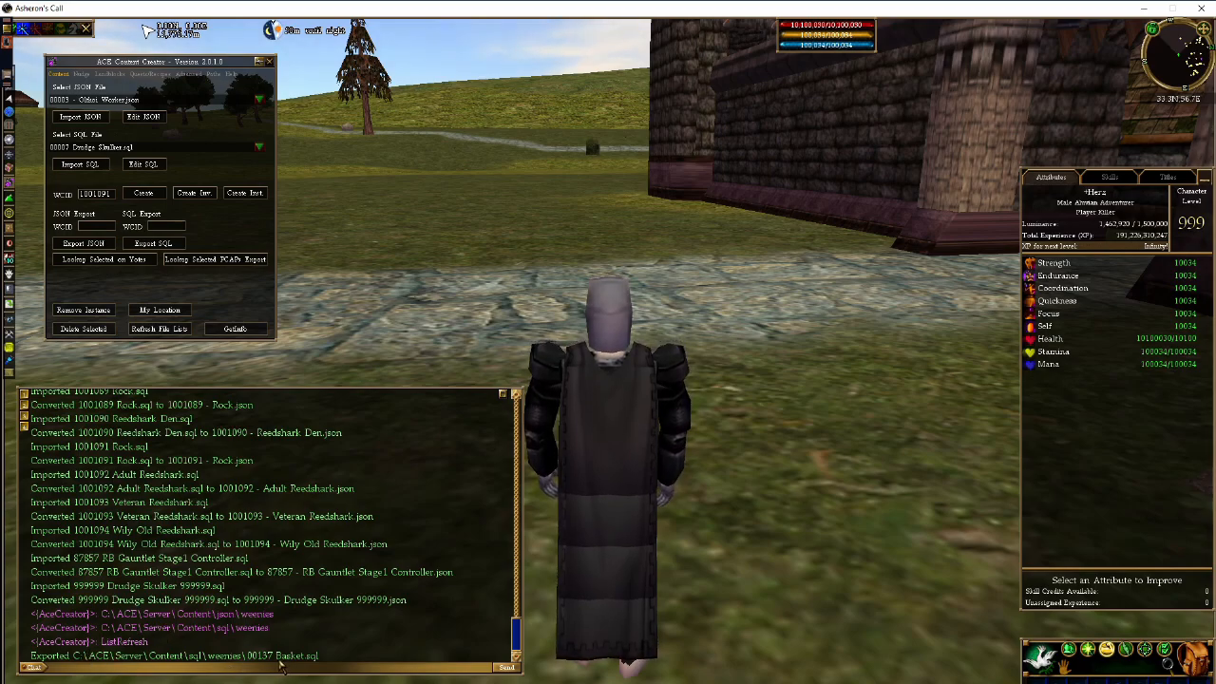
- Highlight the exported 00137 Basket.sql file path in the chat log
left_click_drag(319, 656, 248, 662)
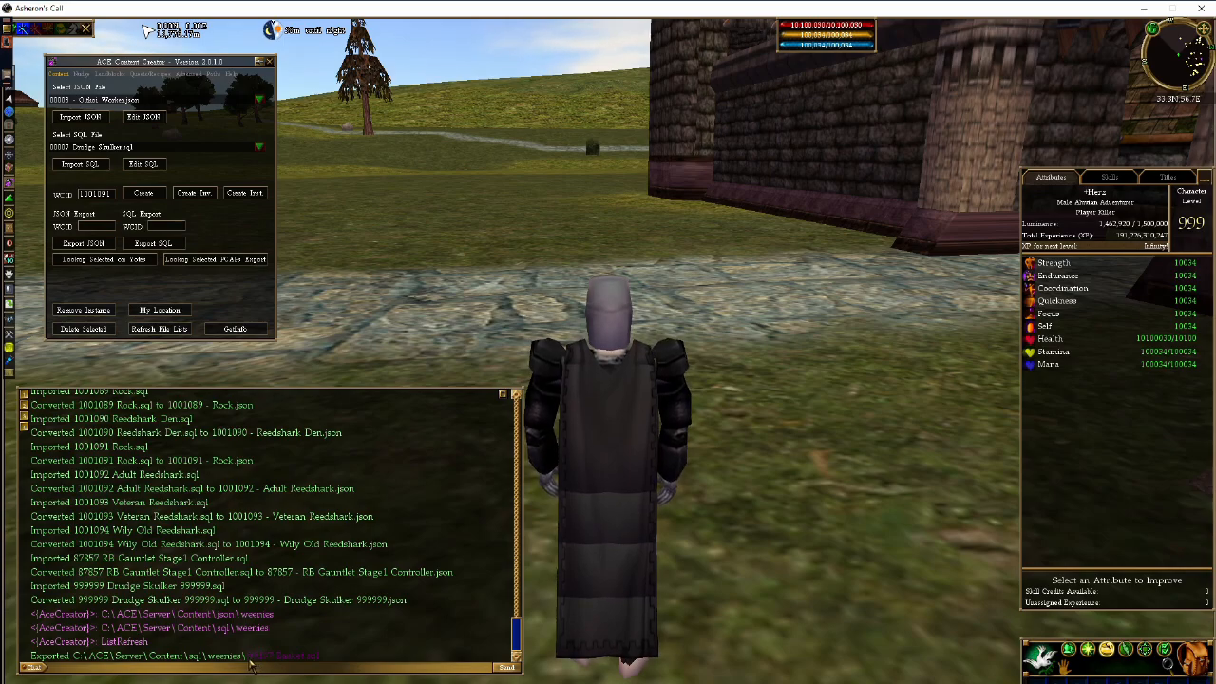
left_click(352, 665)
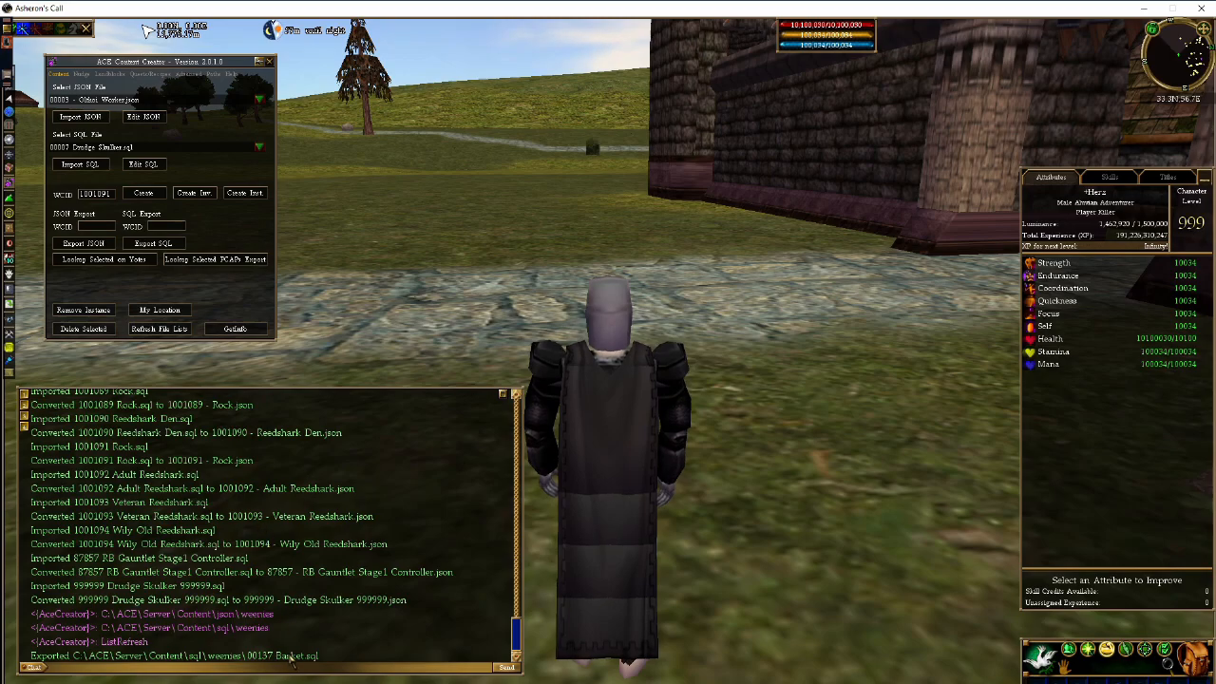
left_click_drag(275, 662, 251, 663)
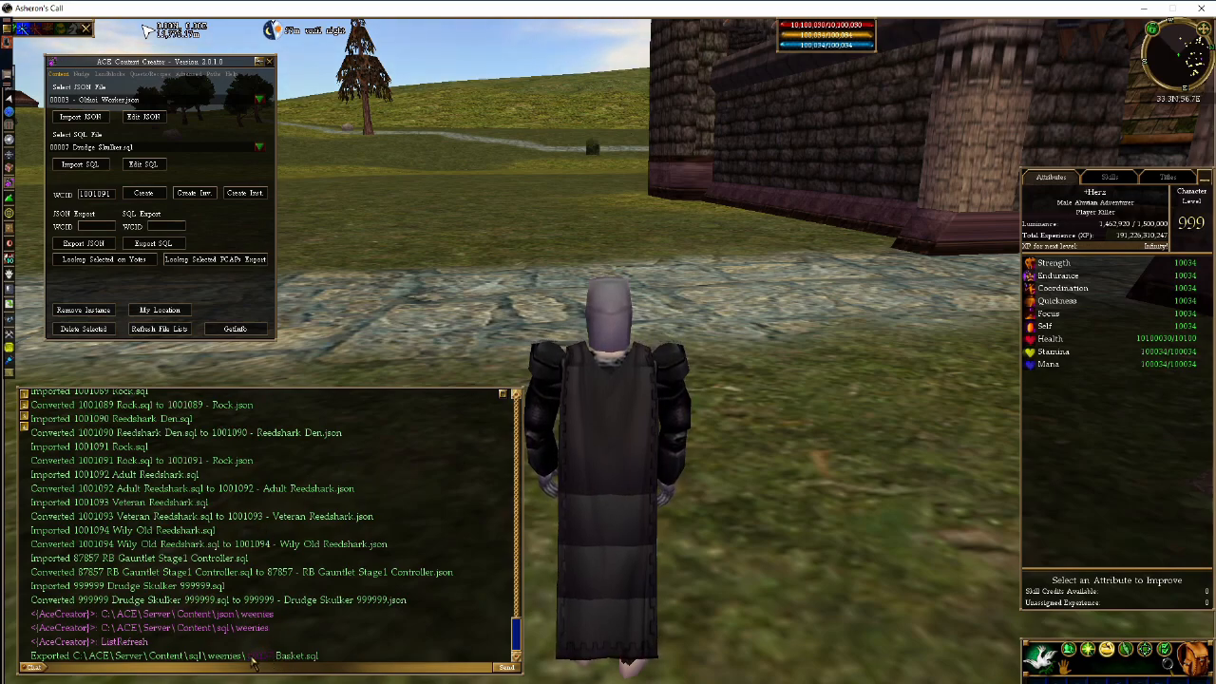